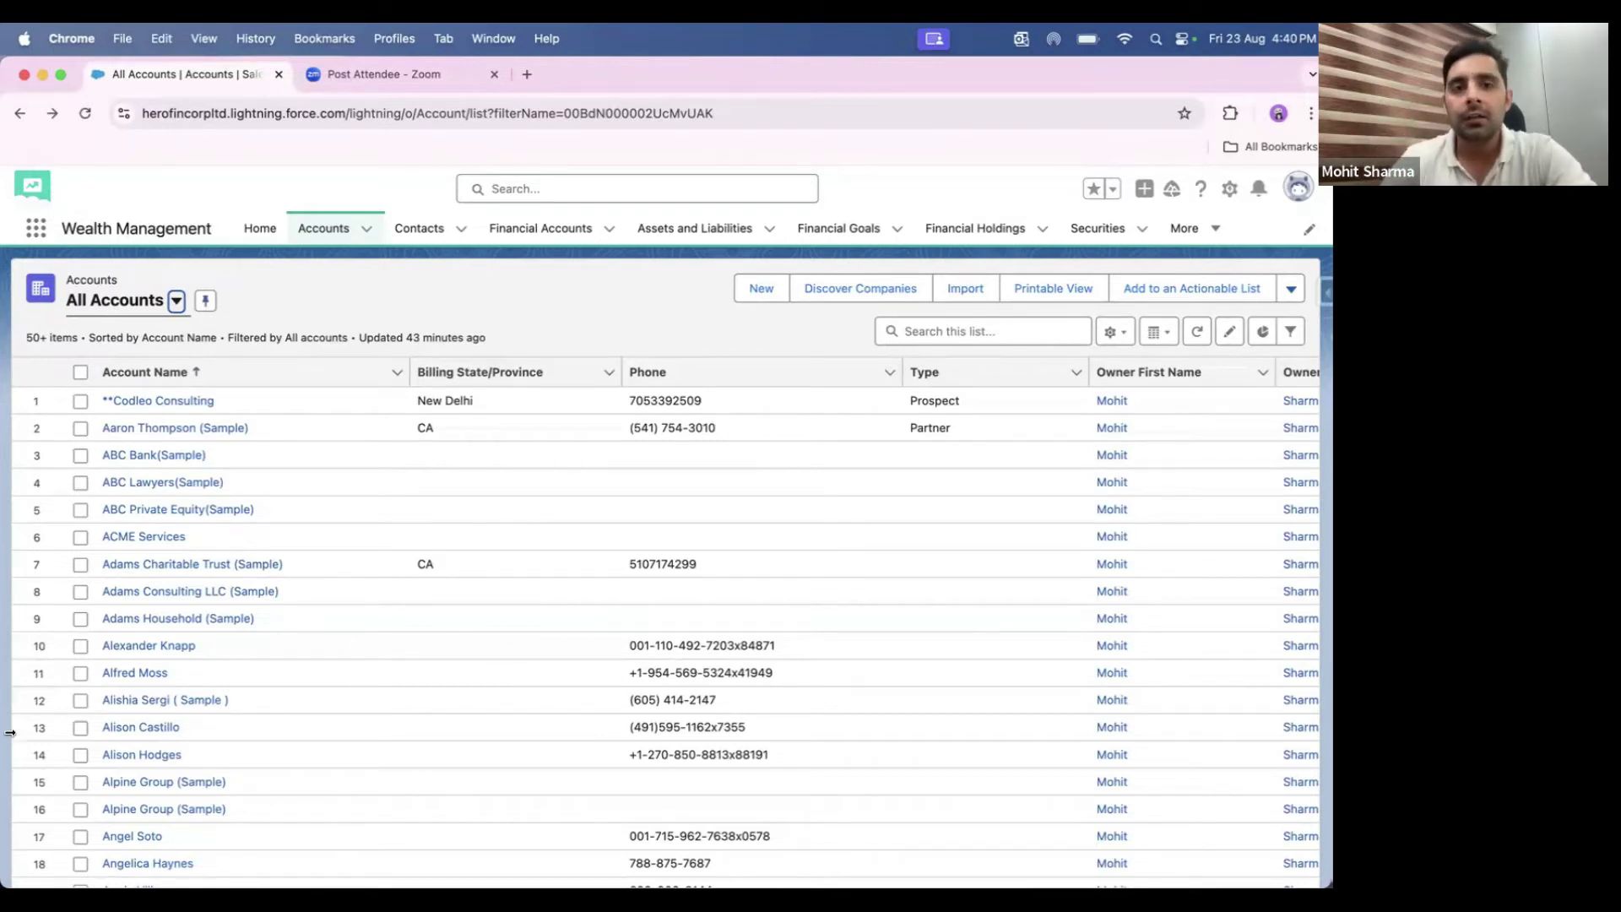
- Load login.salesforce.com in the Zoom browser tab and bring up the login form for a different username
{"action": "left_click", "coordinate": [384, 74]}
{"action": "left_click", "coordinate": [355, 109]}
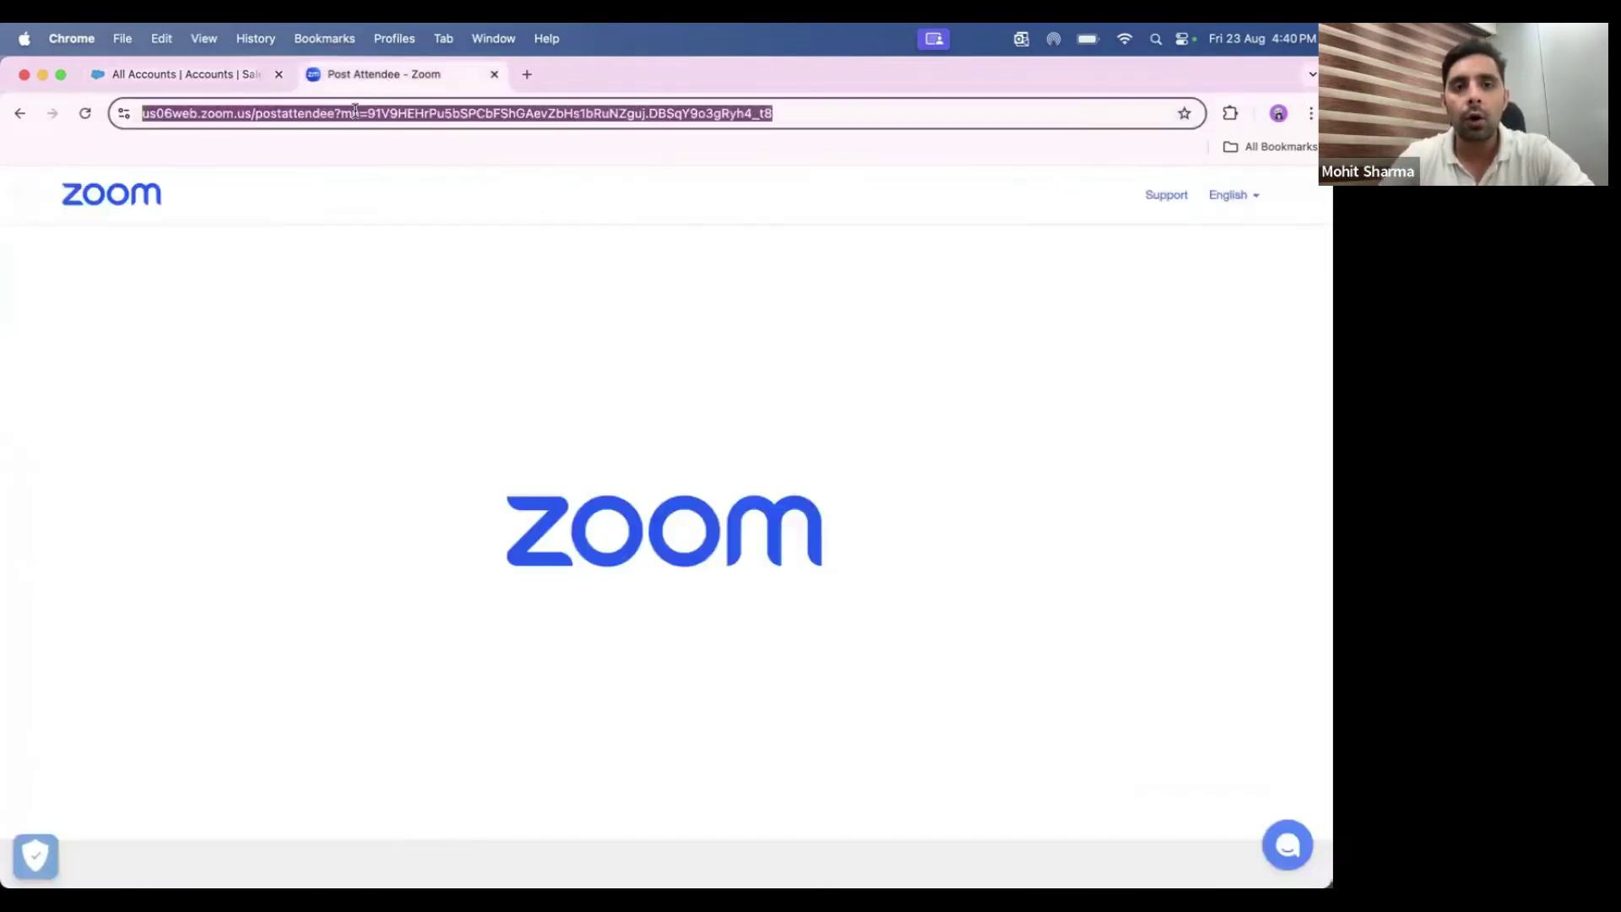
{"action": "type", "text": "login.salesforce.com"}
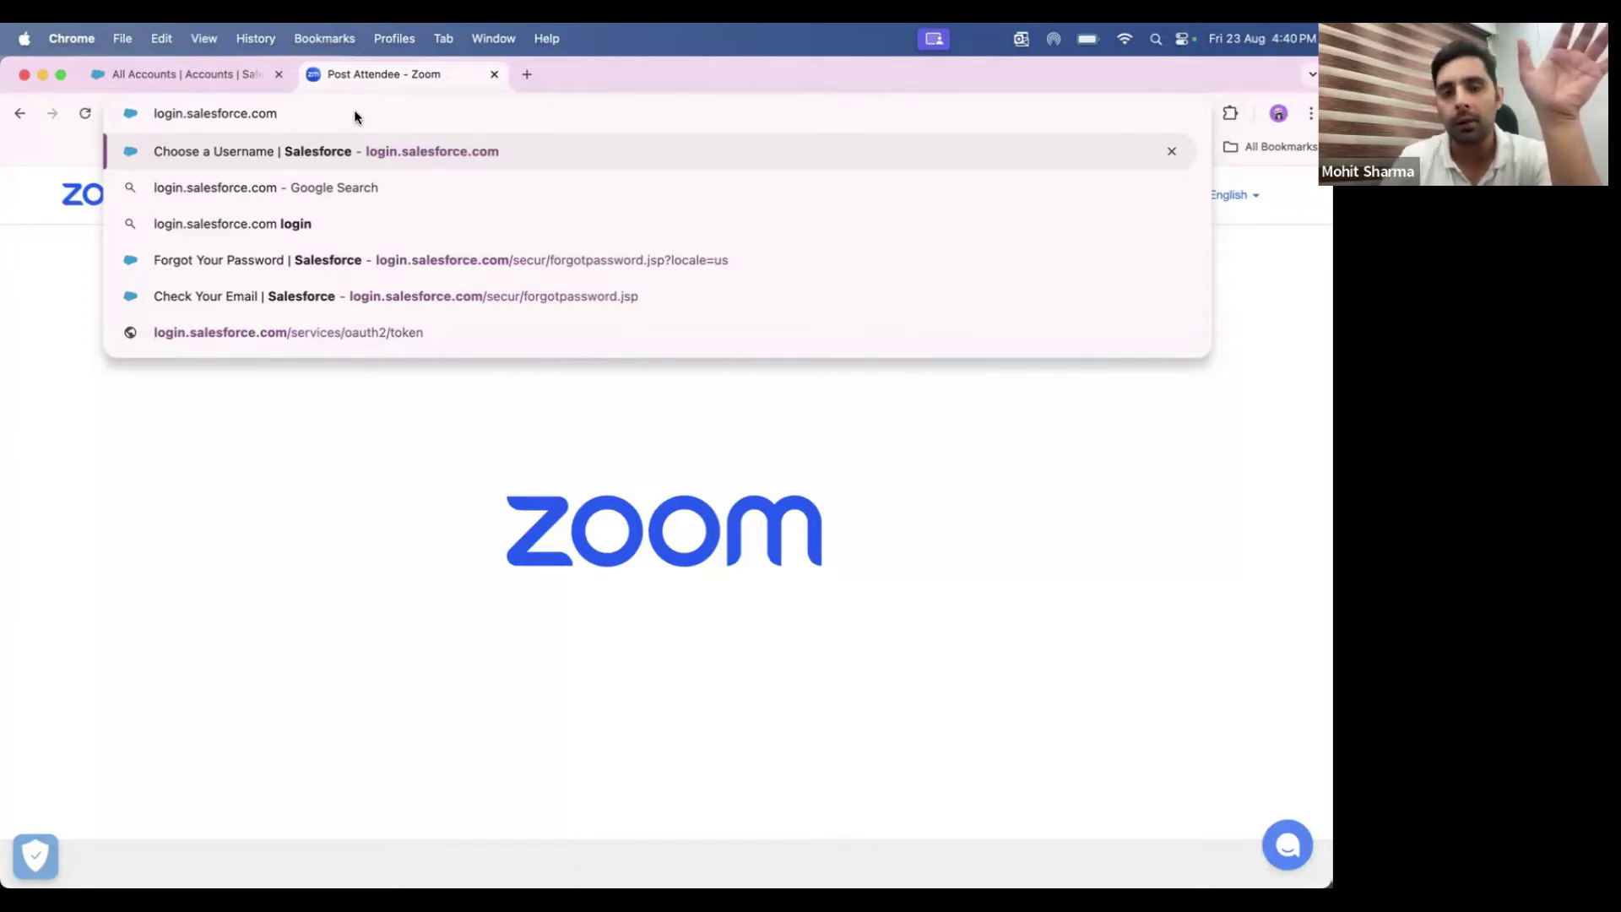
{"action": "key", "text": "Return"}
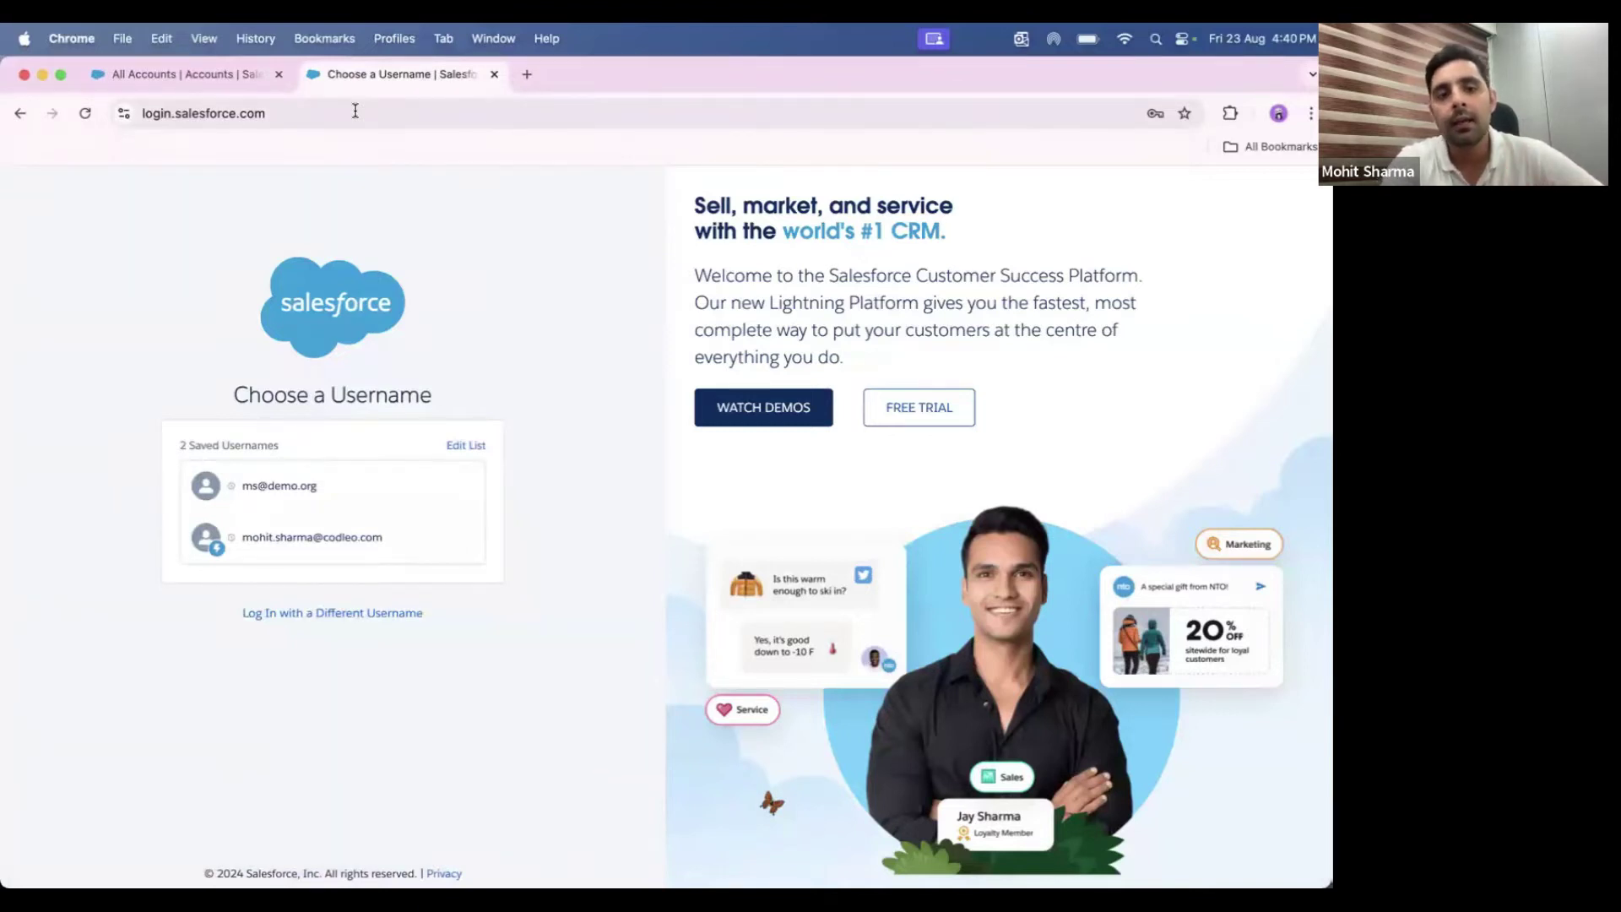
{"action": "left_click", "coordinate": [338, 611]}
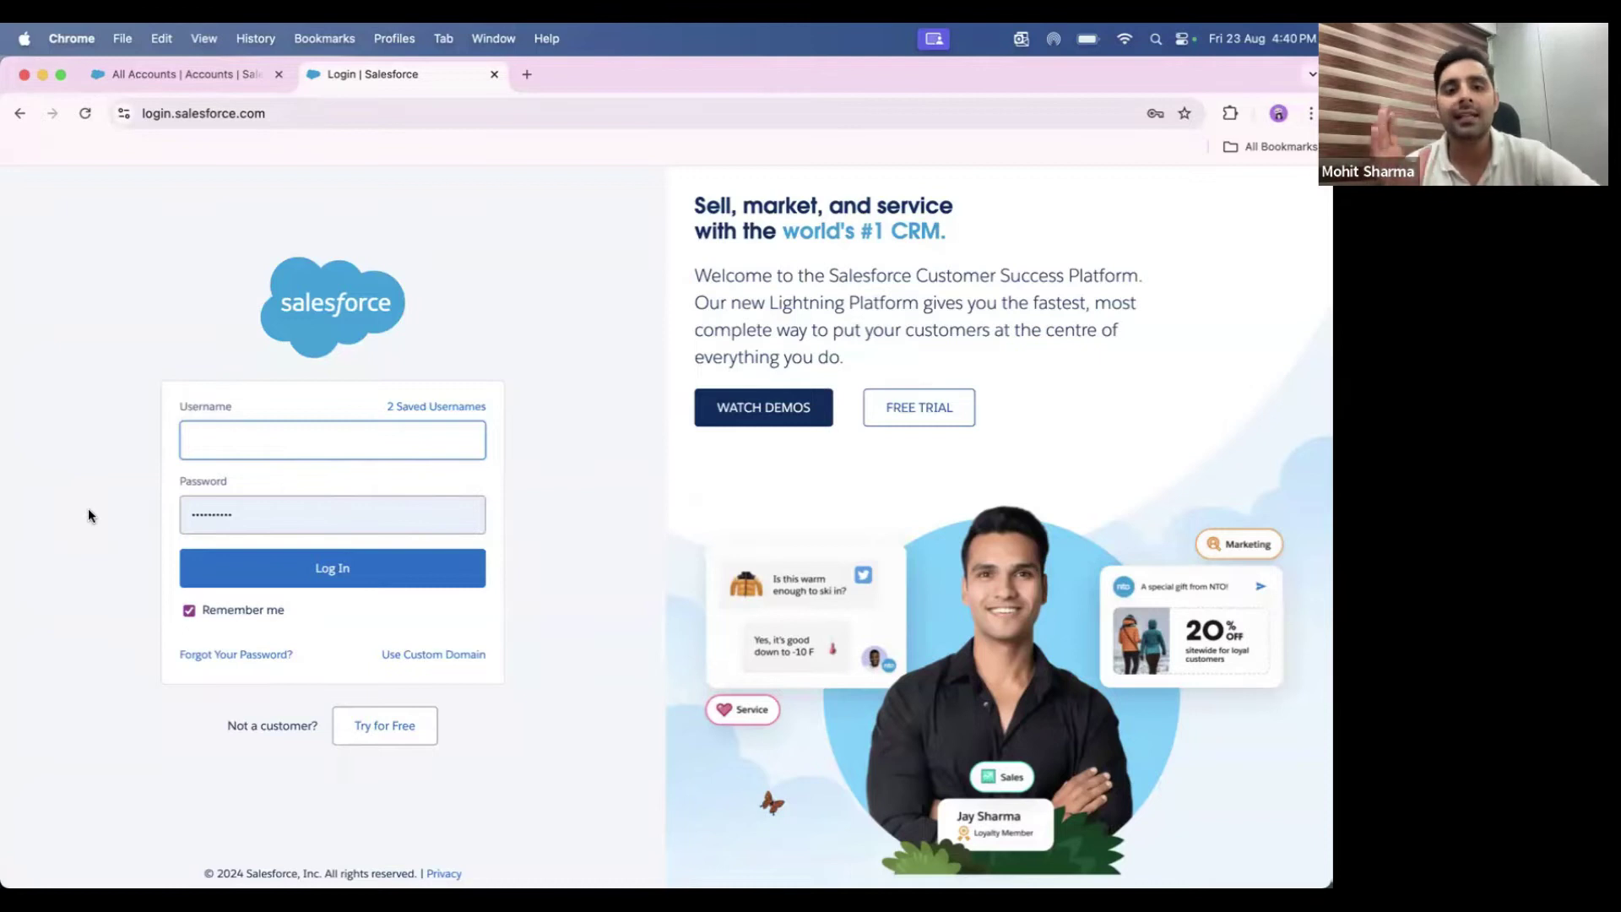
- Return to the All Accounts page and review the full App Launcher list and the additional Wealth Management navigation items
{"action": "left_click", "coordinate": [175, 73]}
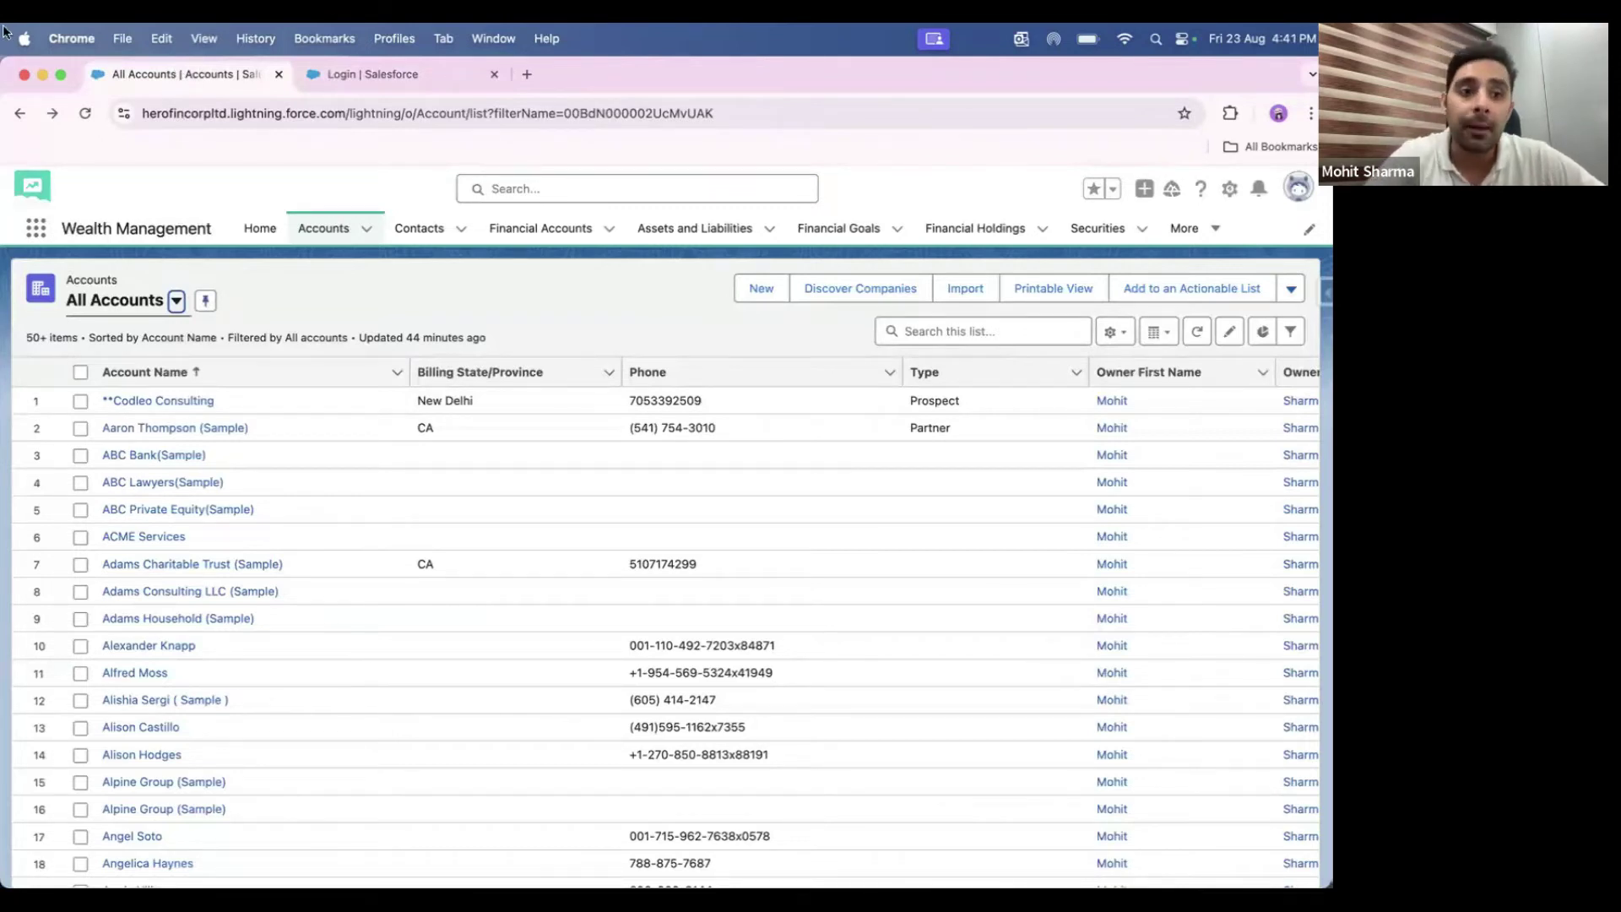
{"action": "left_click", "coordinate": [40, 233]}
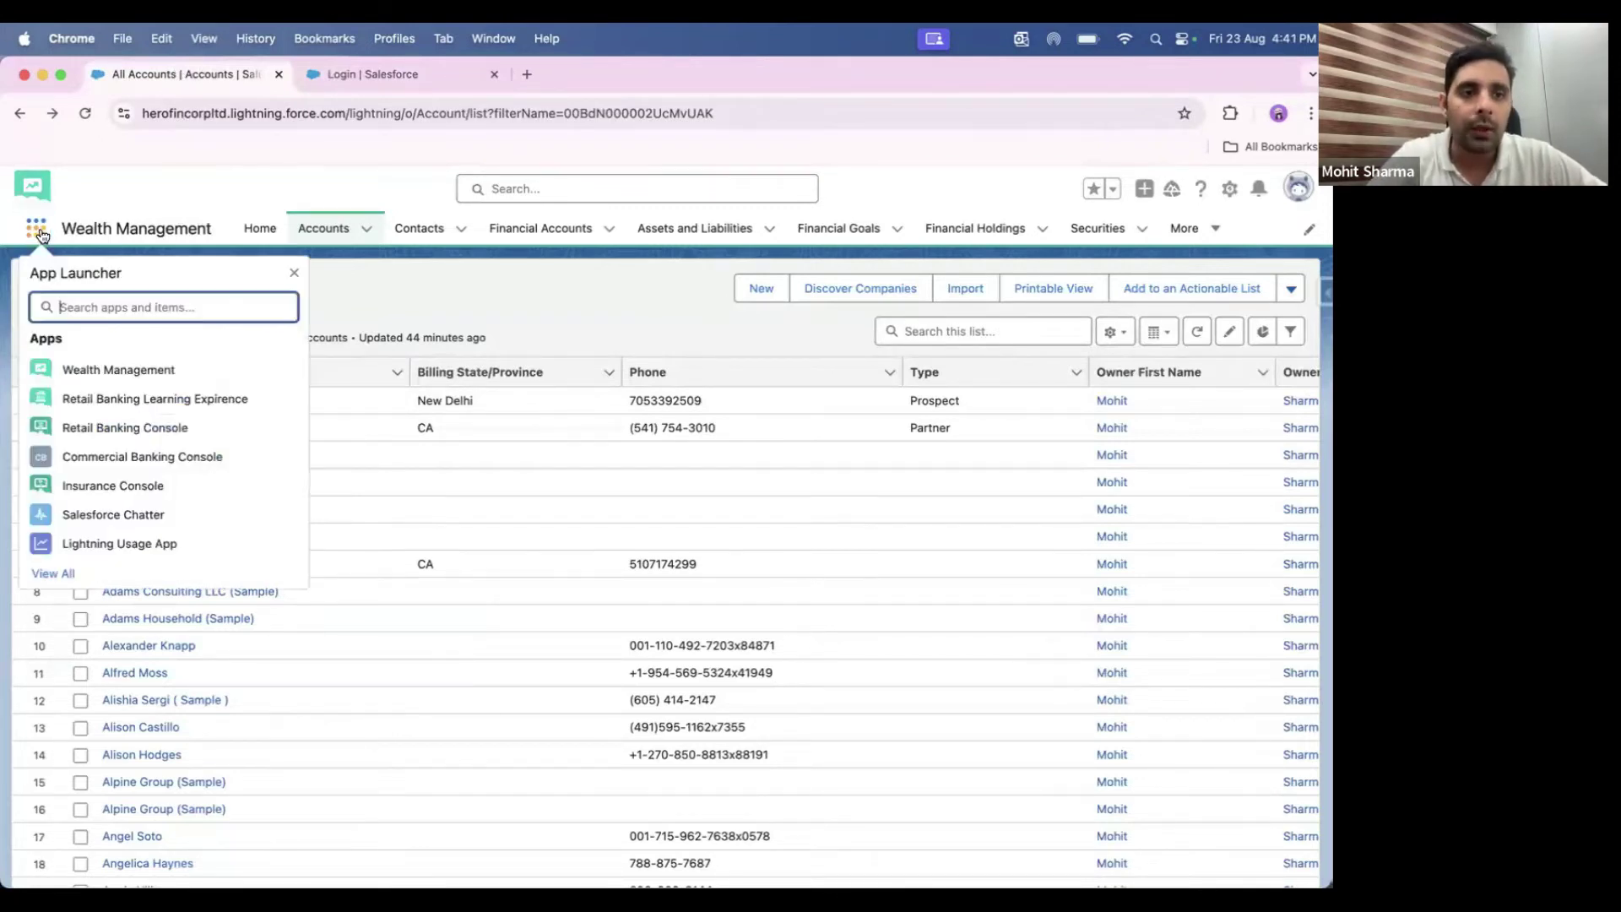
{"action": "left_click", "coordinate": [51, 573]}
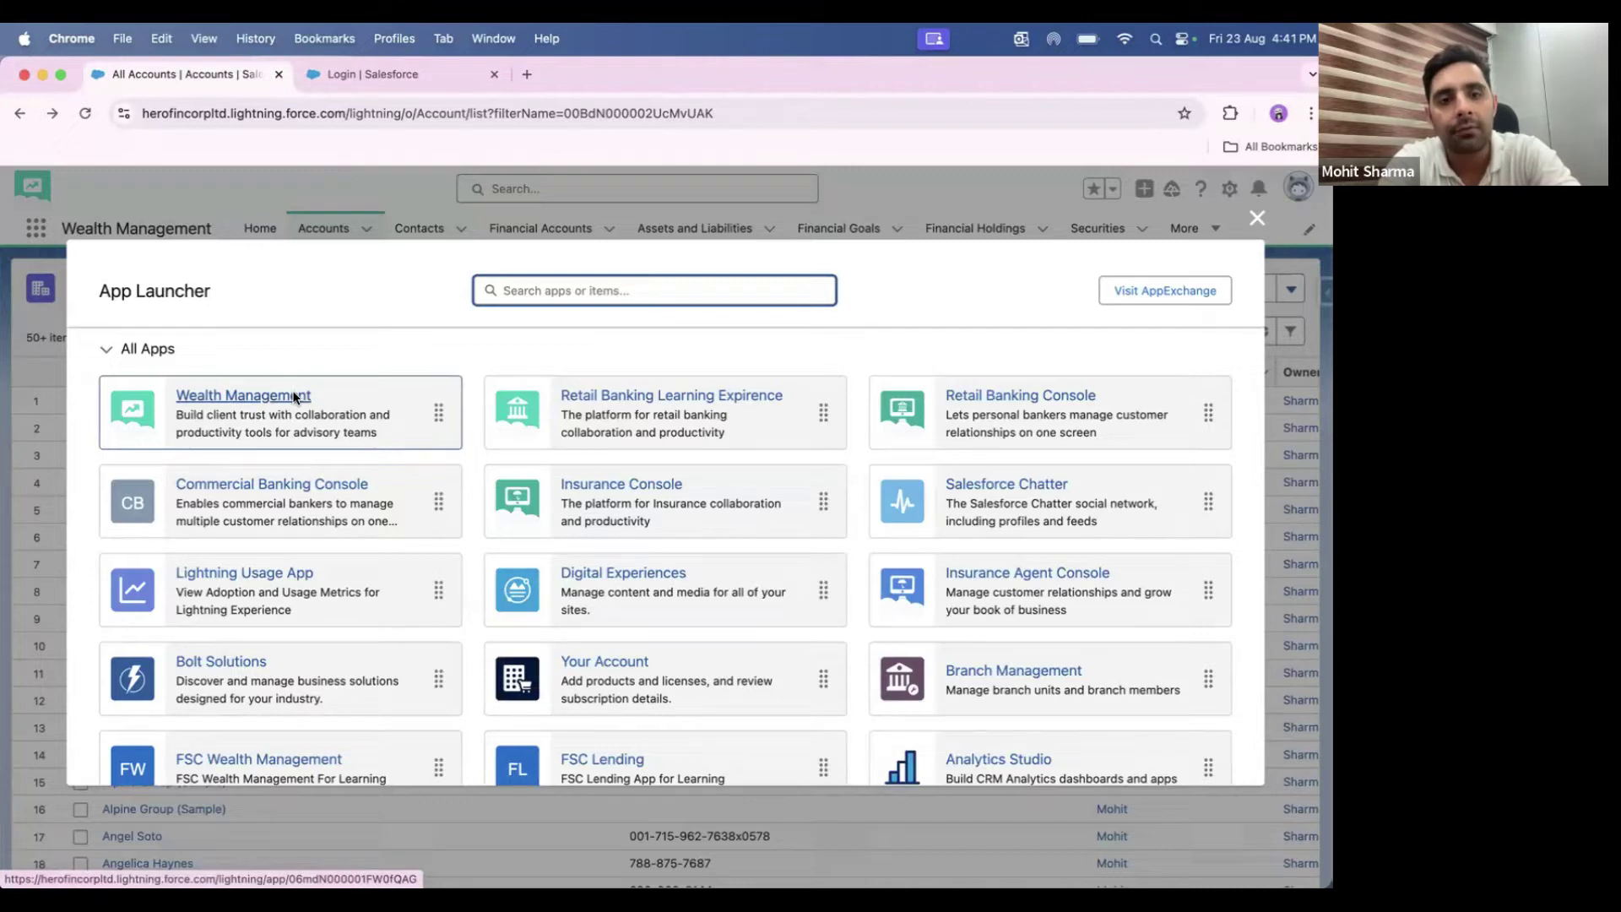
{"action": "left_click", "coordinate": [1256, 218]}
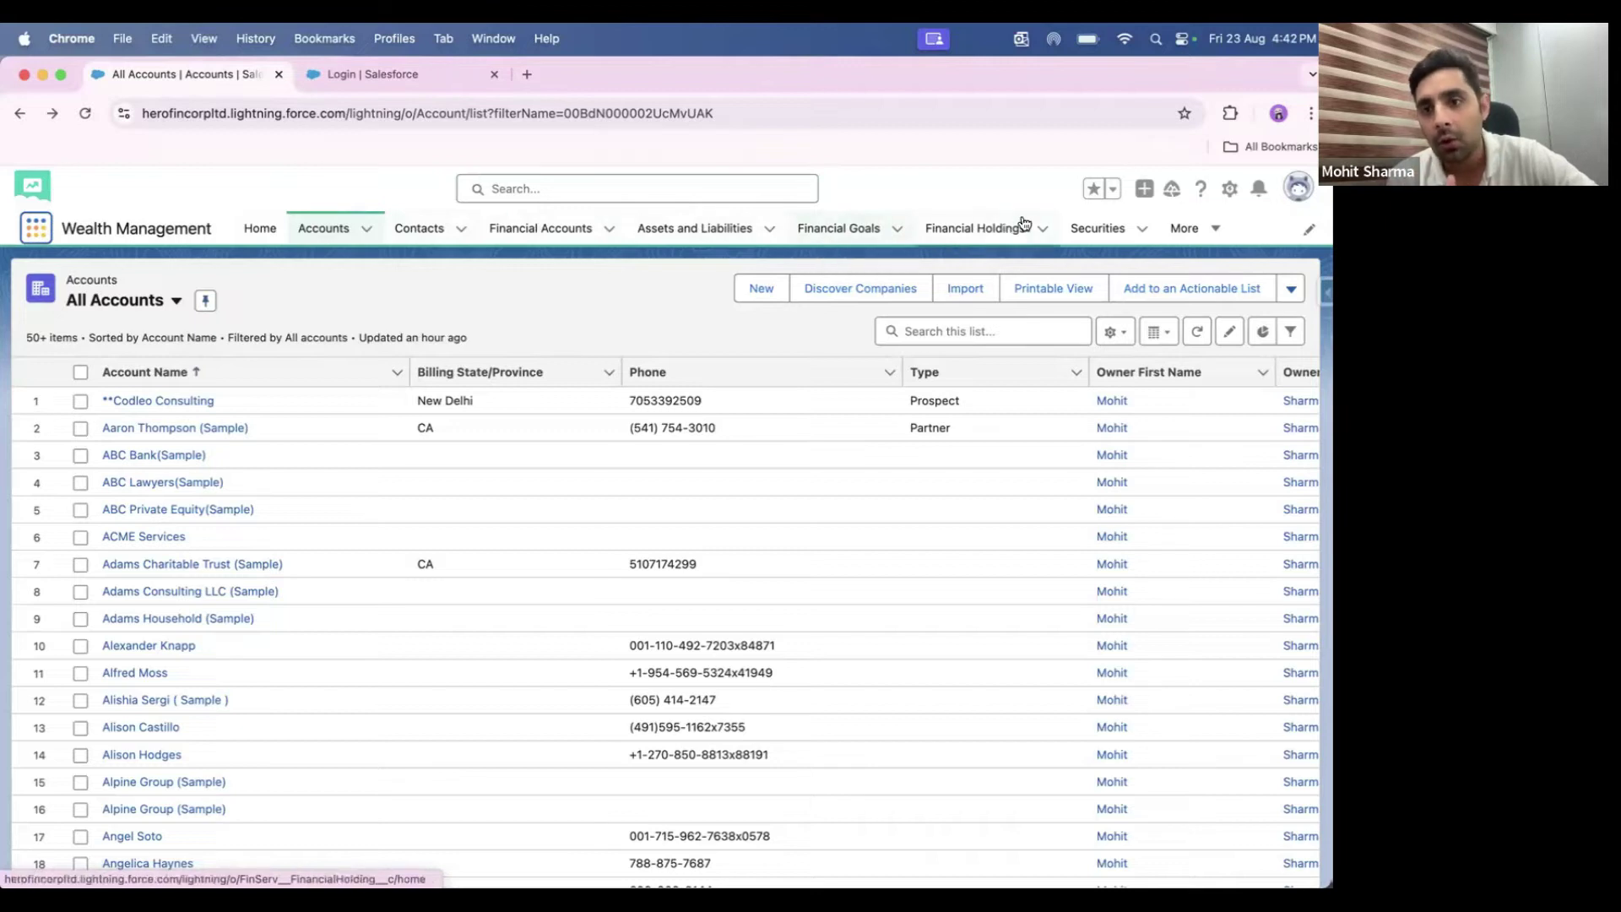
{"action": "left_click", "coordinate": [1186, 229]}
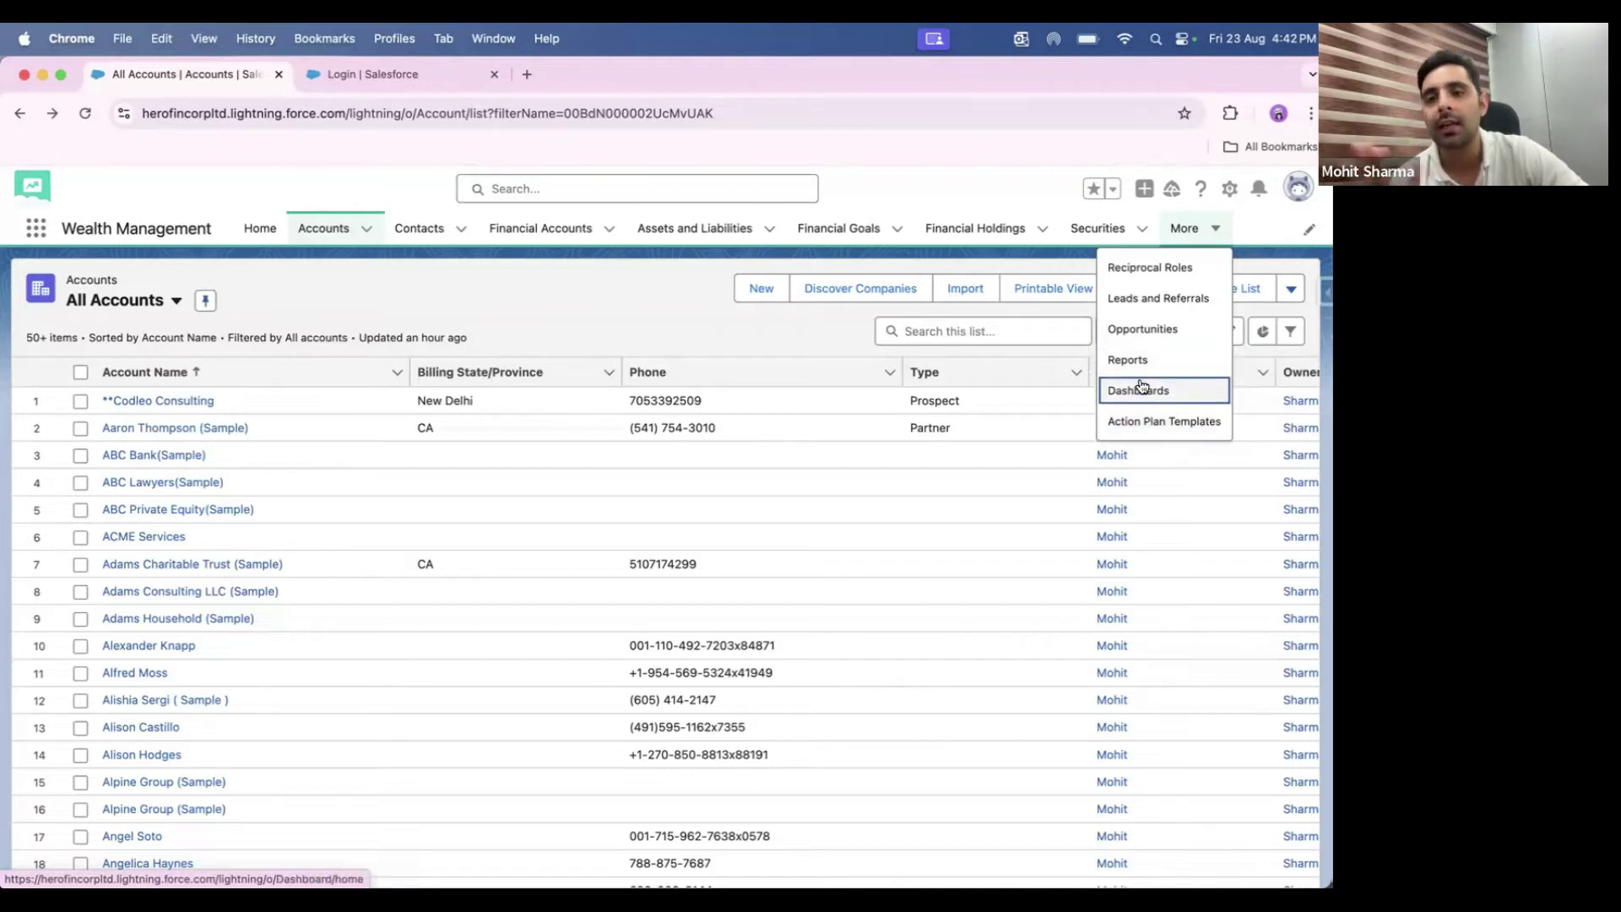
{"action": "left_click", "coordinate": [610, 273]}
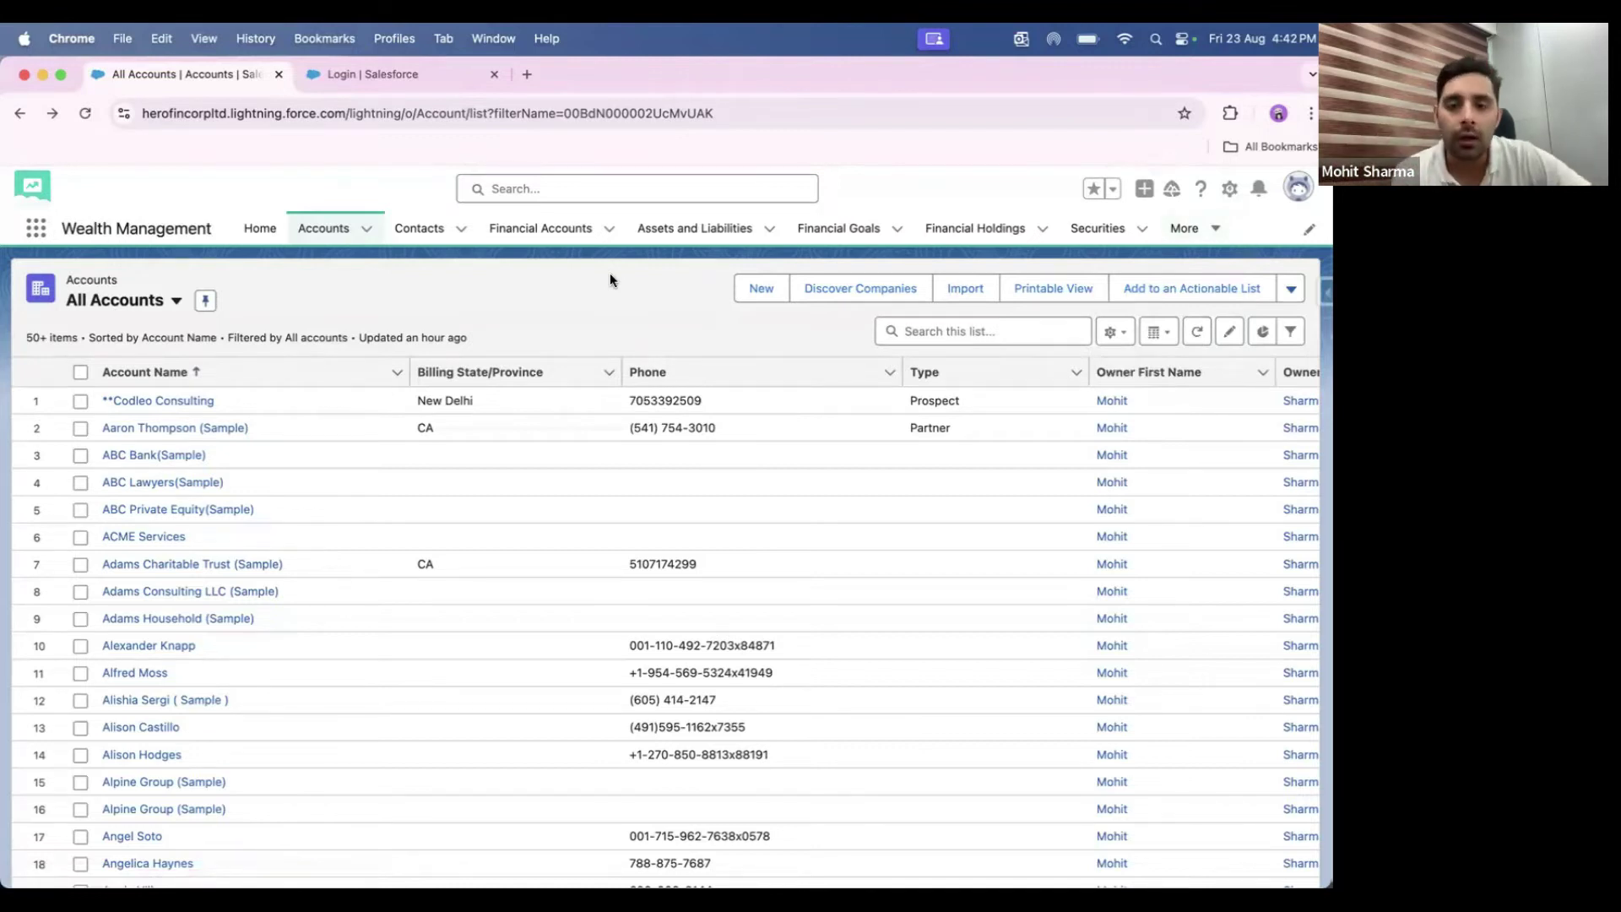
- Review the record types for a new account, view the blank Person Account form, and close it without saving
{"action": "left_click", "coordinate": [737, 287]}
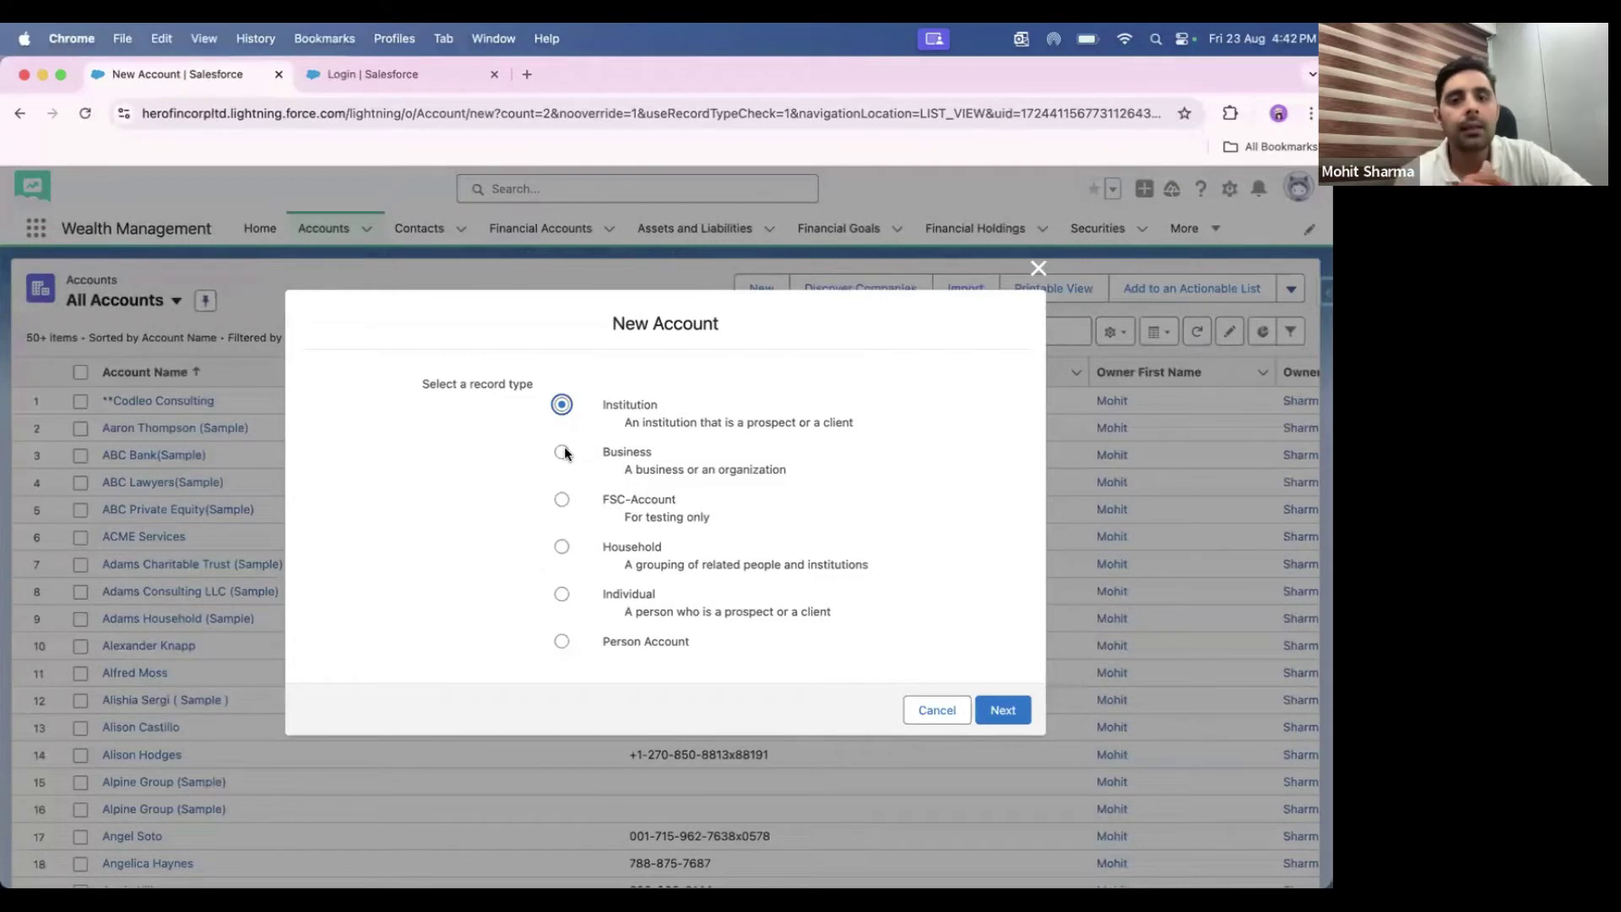
{"action": "left_click", "coordinate": [561, 548]}
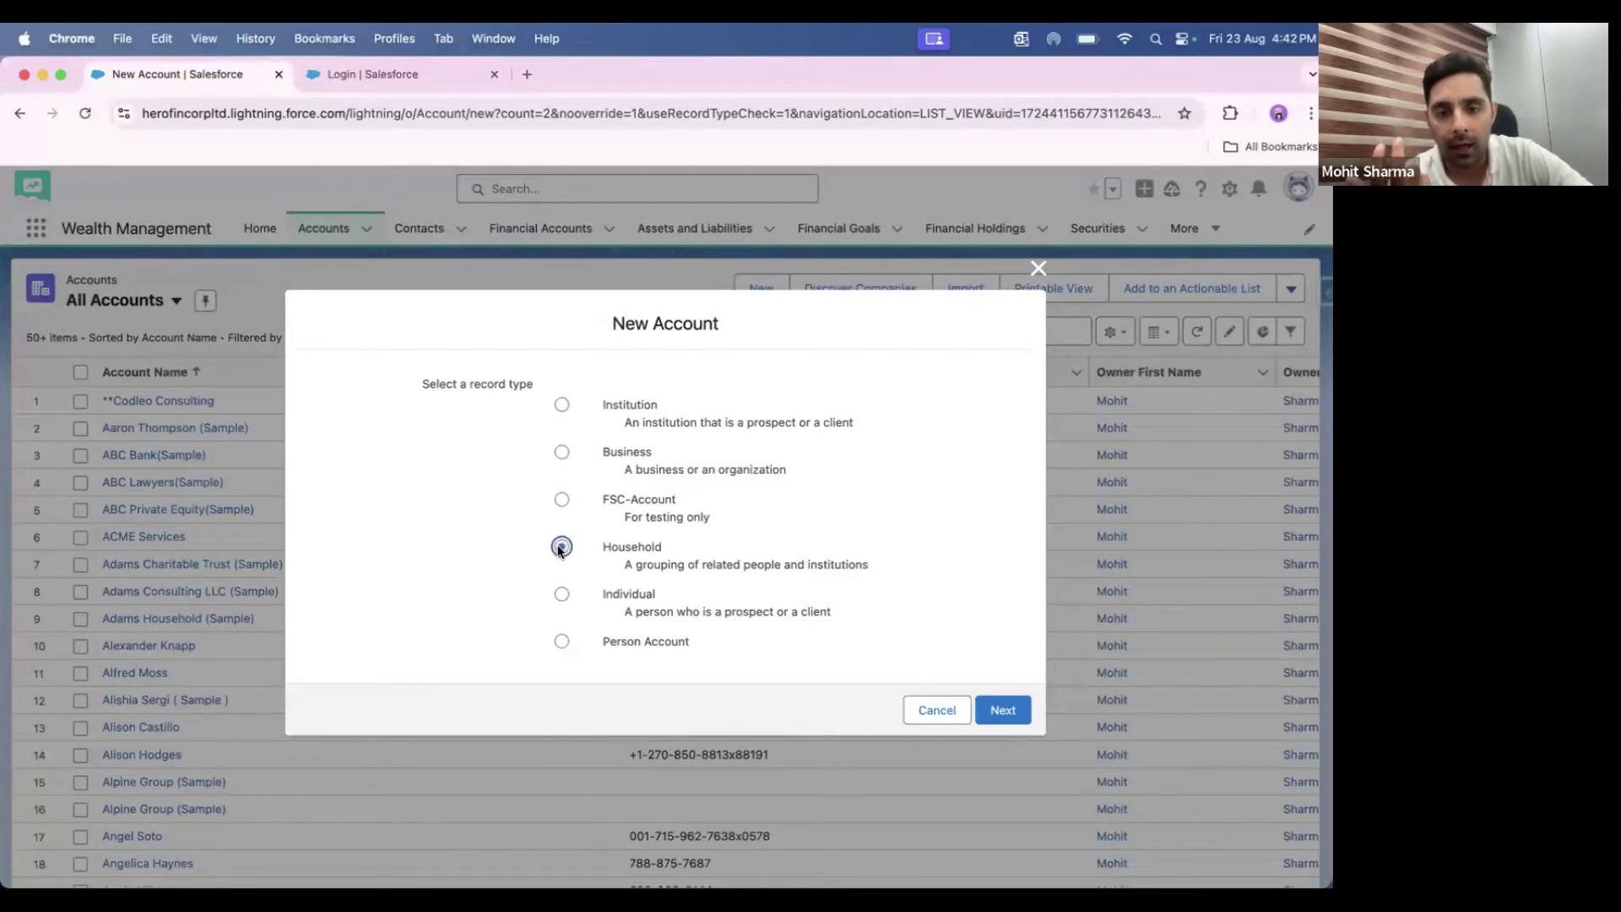
{"action": "left_click", "coordinate": [562, 596]}
{"action": "left_click", "coordinate": [561, 643]}
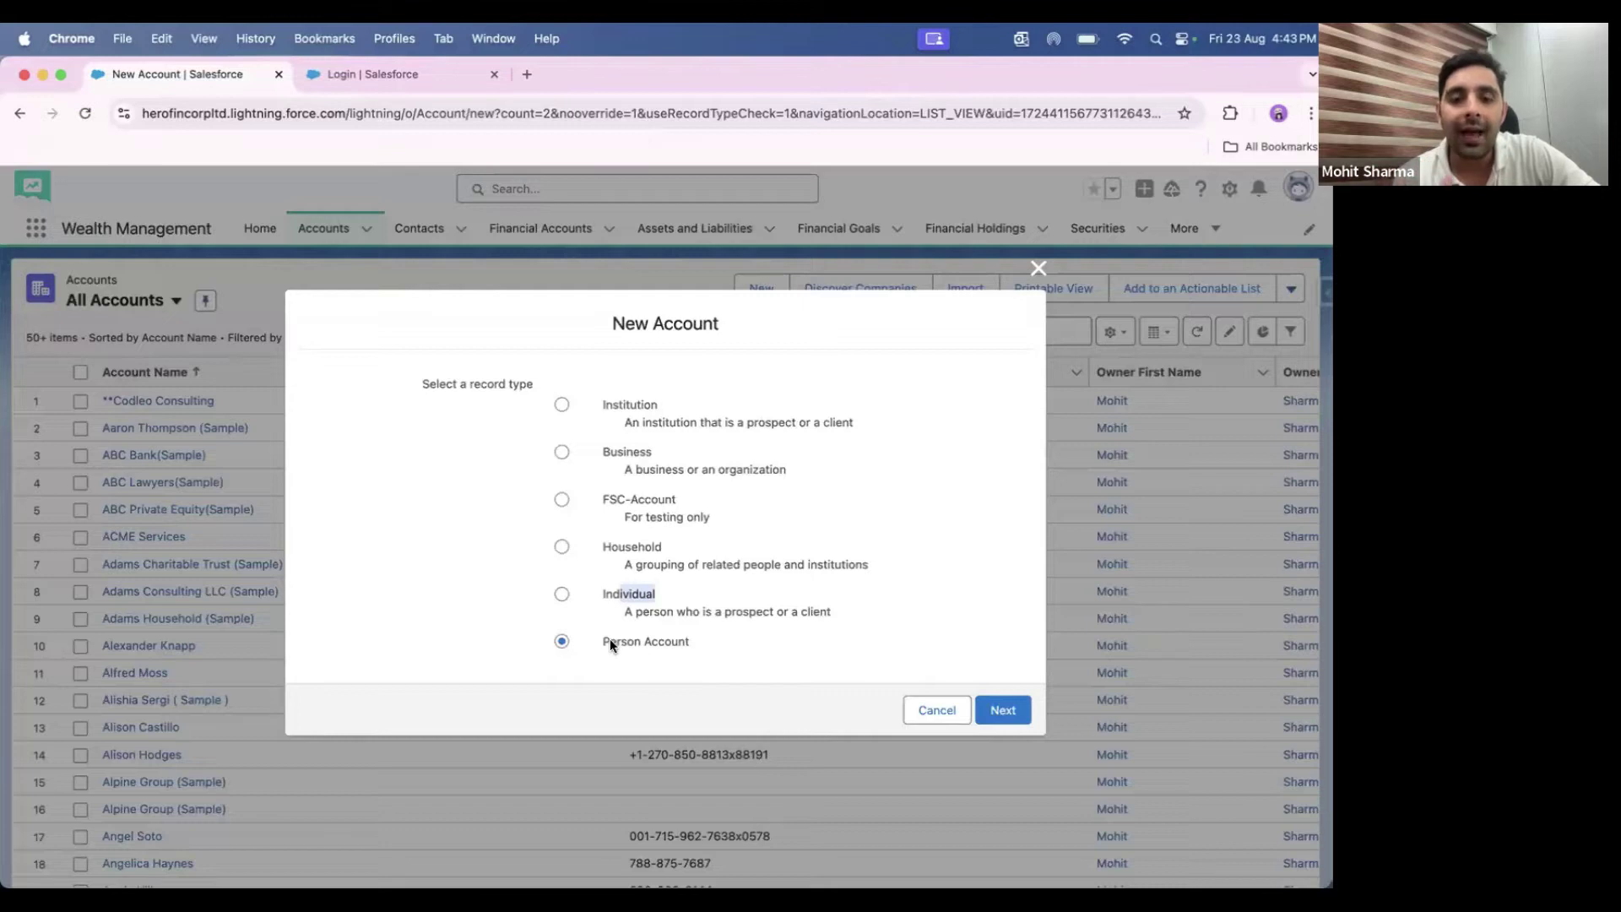
{"action": "left_click", "coordinate": [611, 639]}
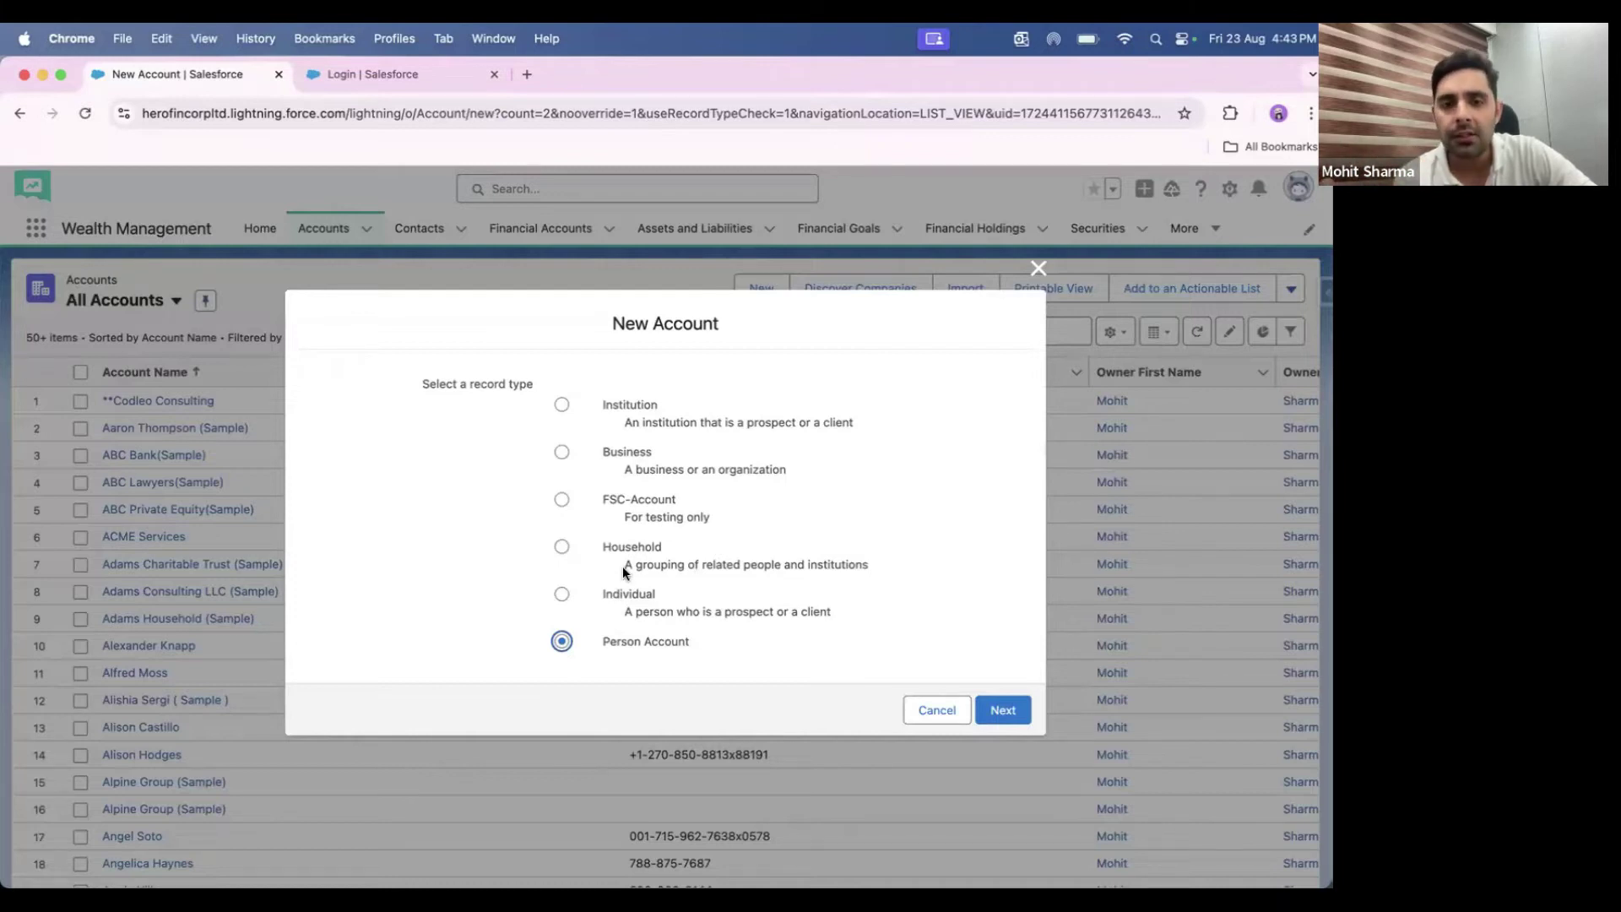
{"action": "left_click", "coordinate": [560, 453]}
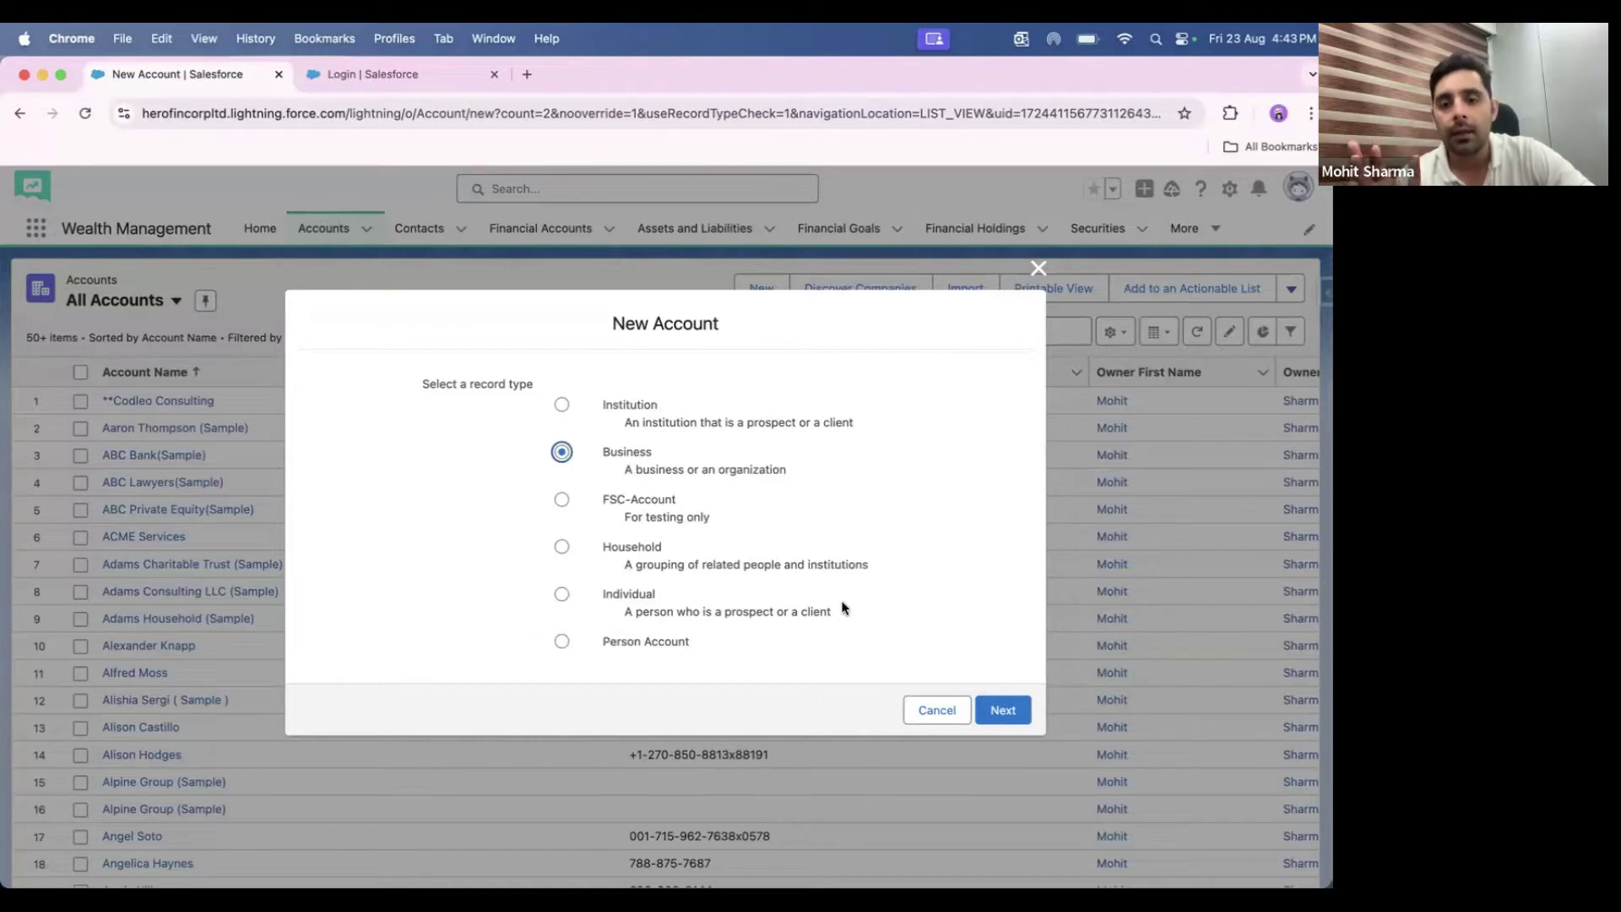
{"action": "left_click", "coordinate": [560, 644]}
{"action": "left_click", "coordinate": [1002, 711]}
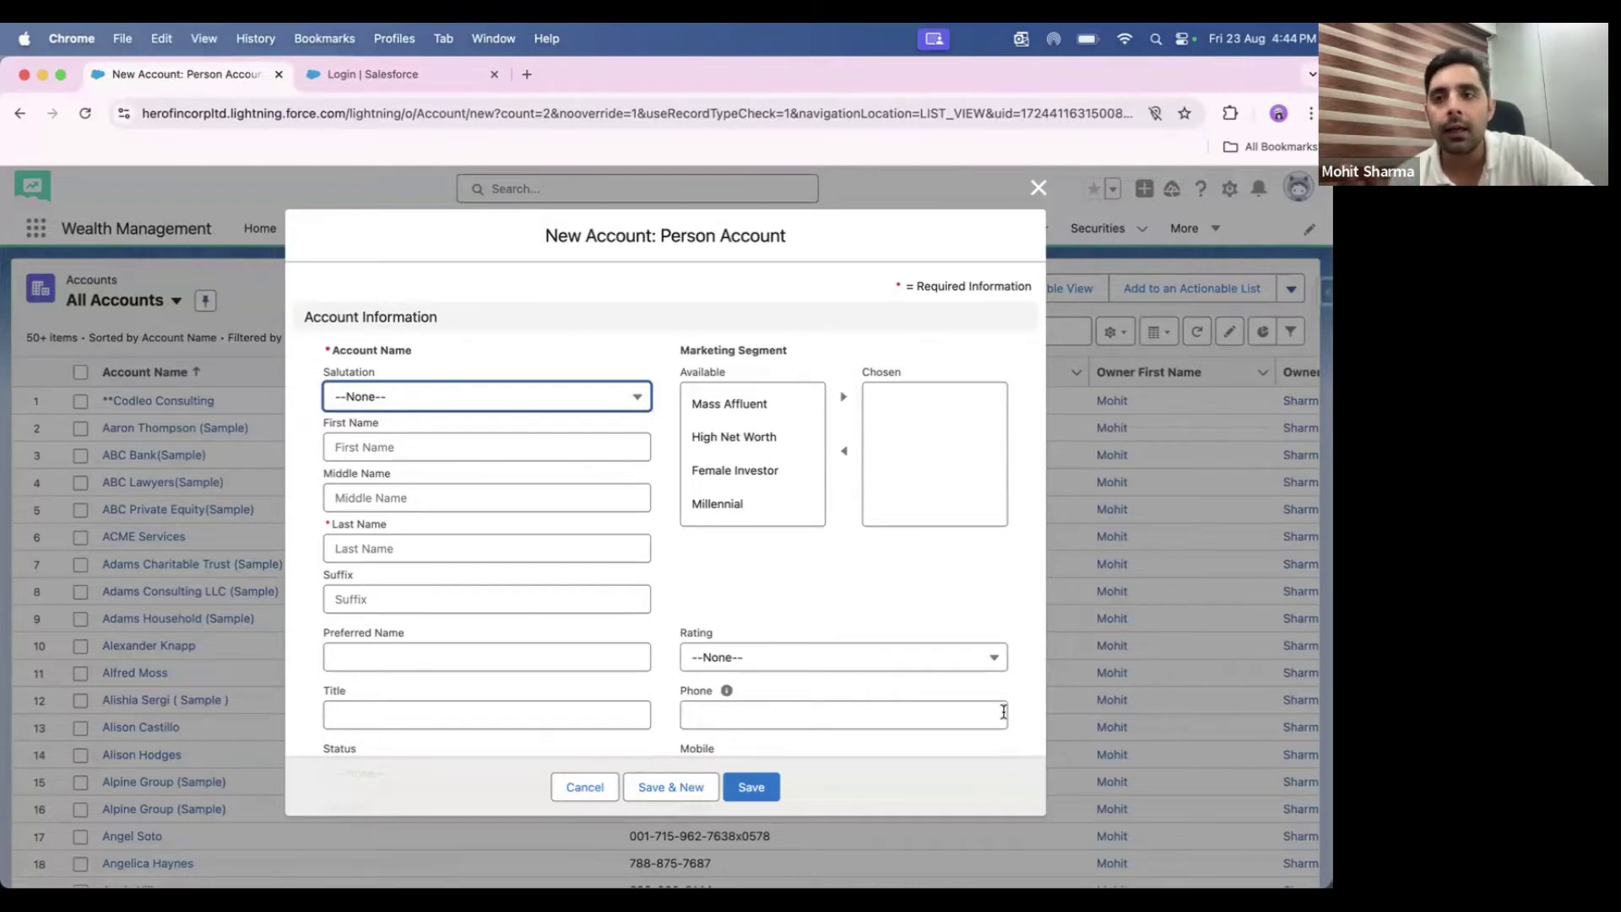
{"action": "left_click", "coordinate": [1039, 188]}
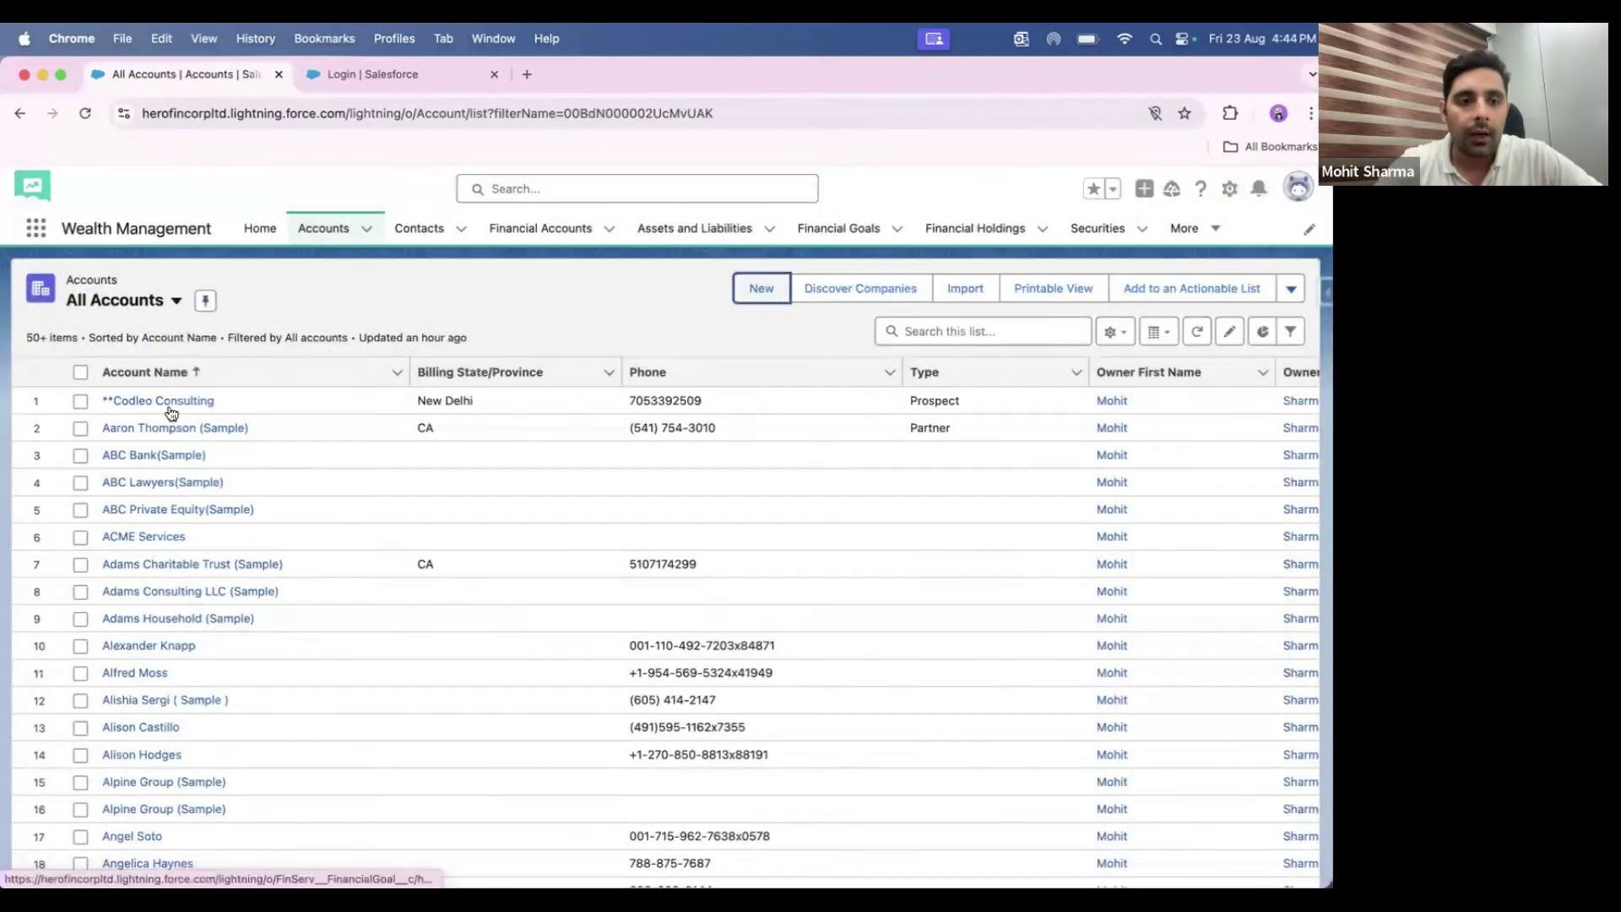
- Open the **Codleo Consulting account and view its Merger & Acquisition and Expansion business milestones
{"action": "left_click", "coordinate": [165, 411]}
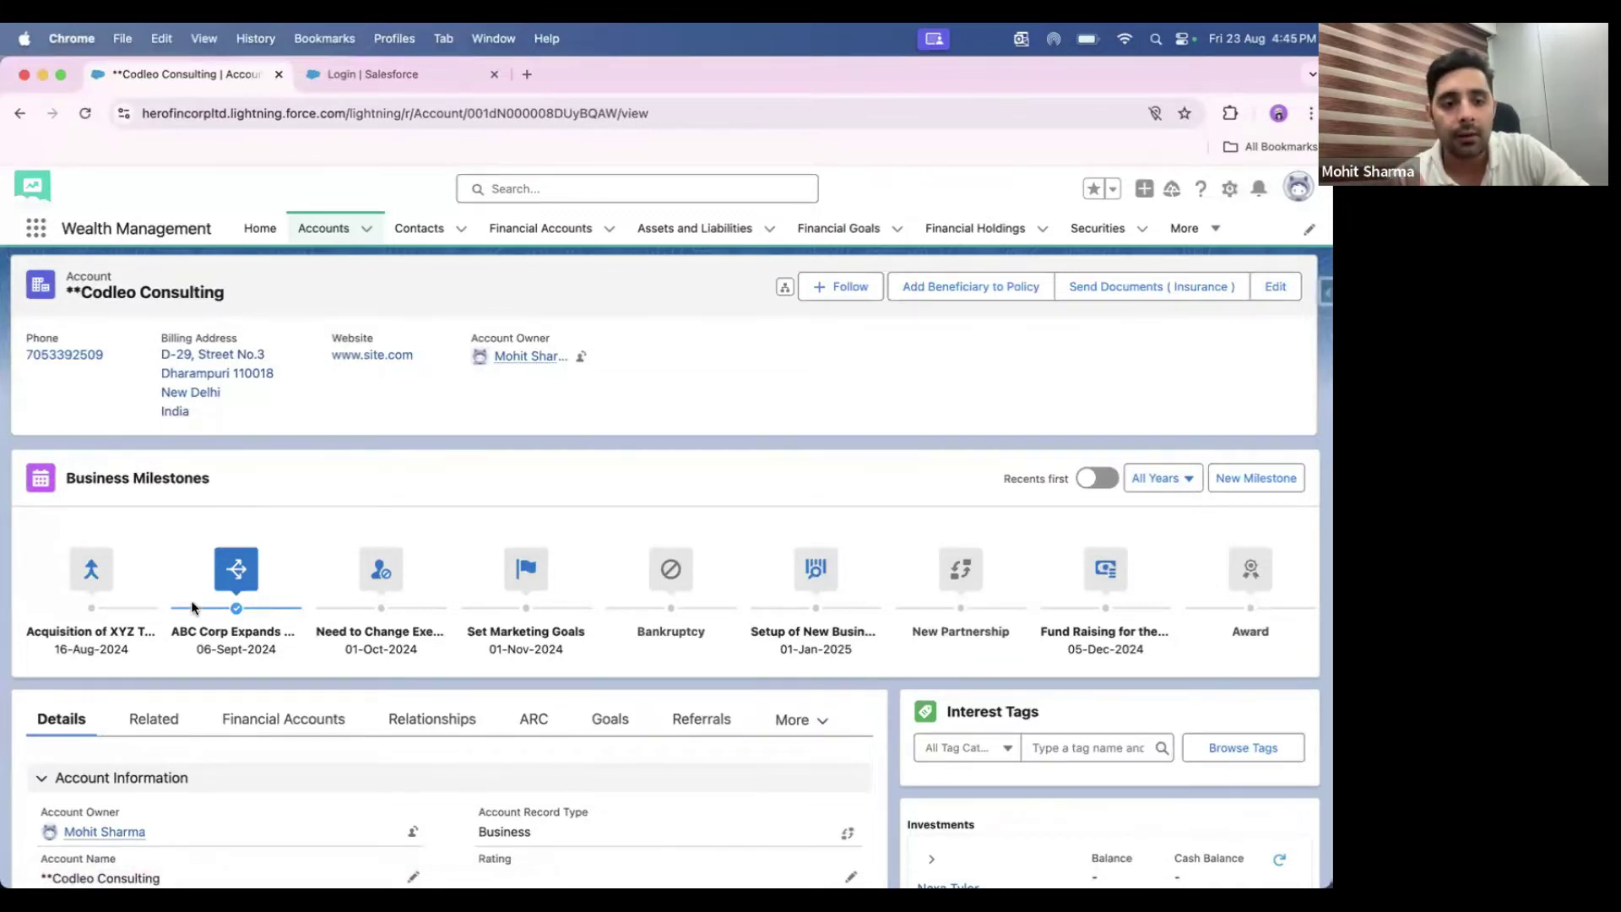
{"action": "left_click", "coordinate": [104, 575]}
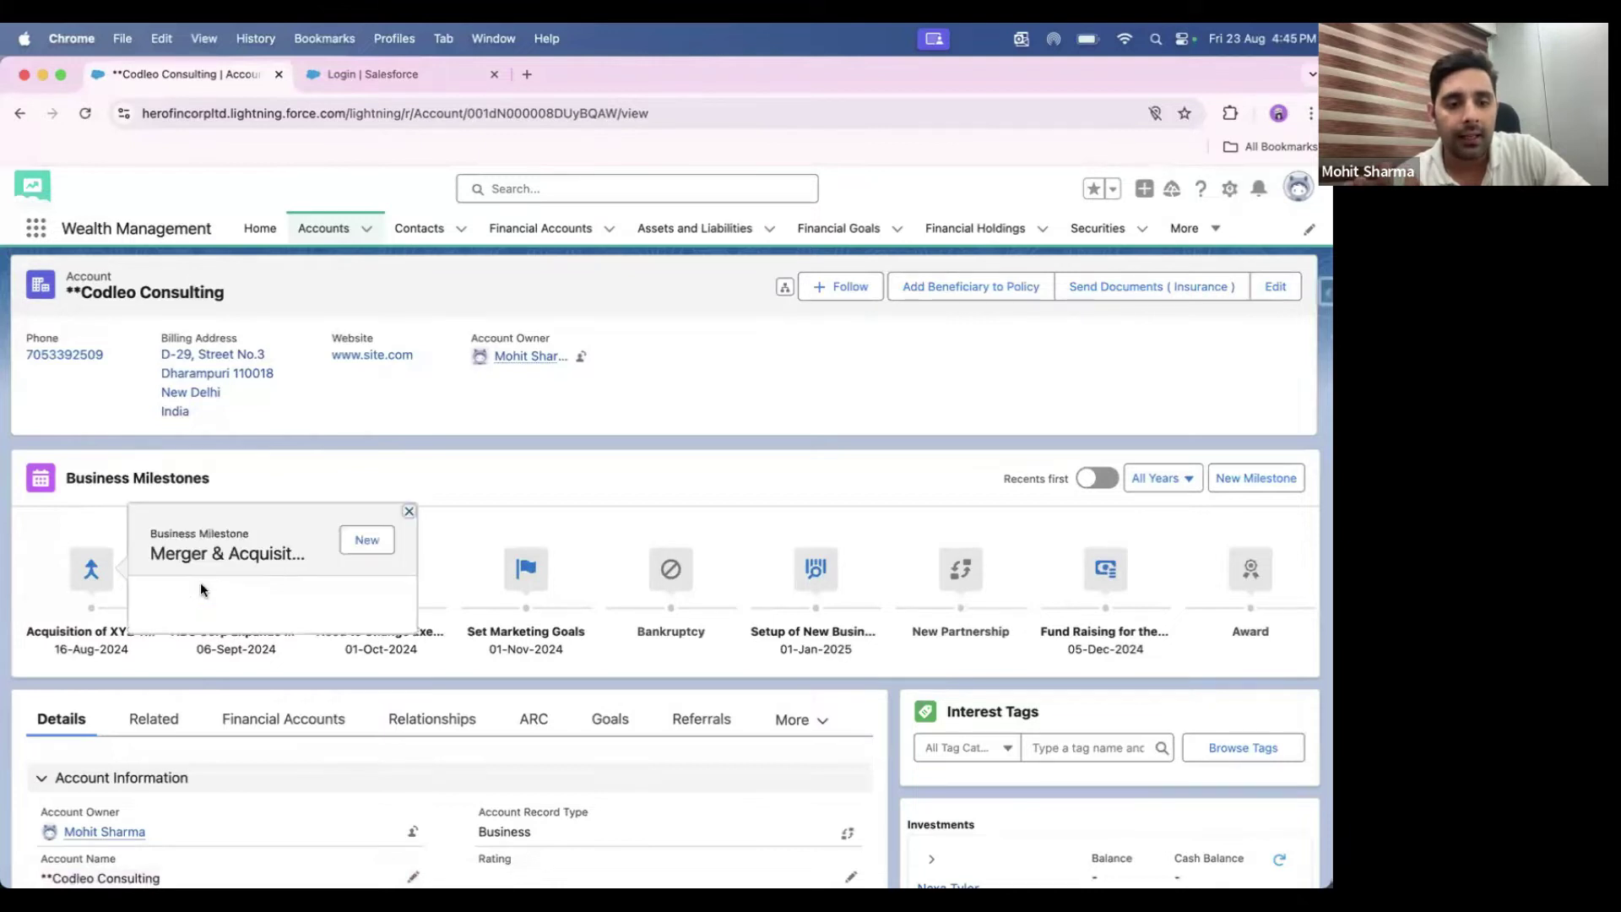
{"action": "left_click", "coordinate": [487, 595]}
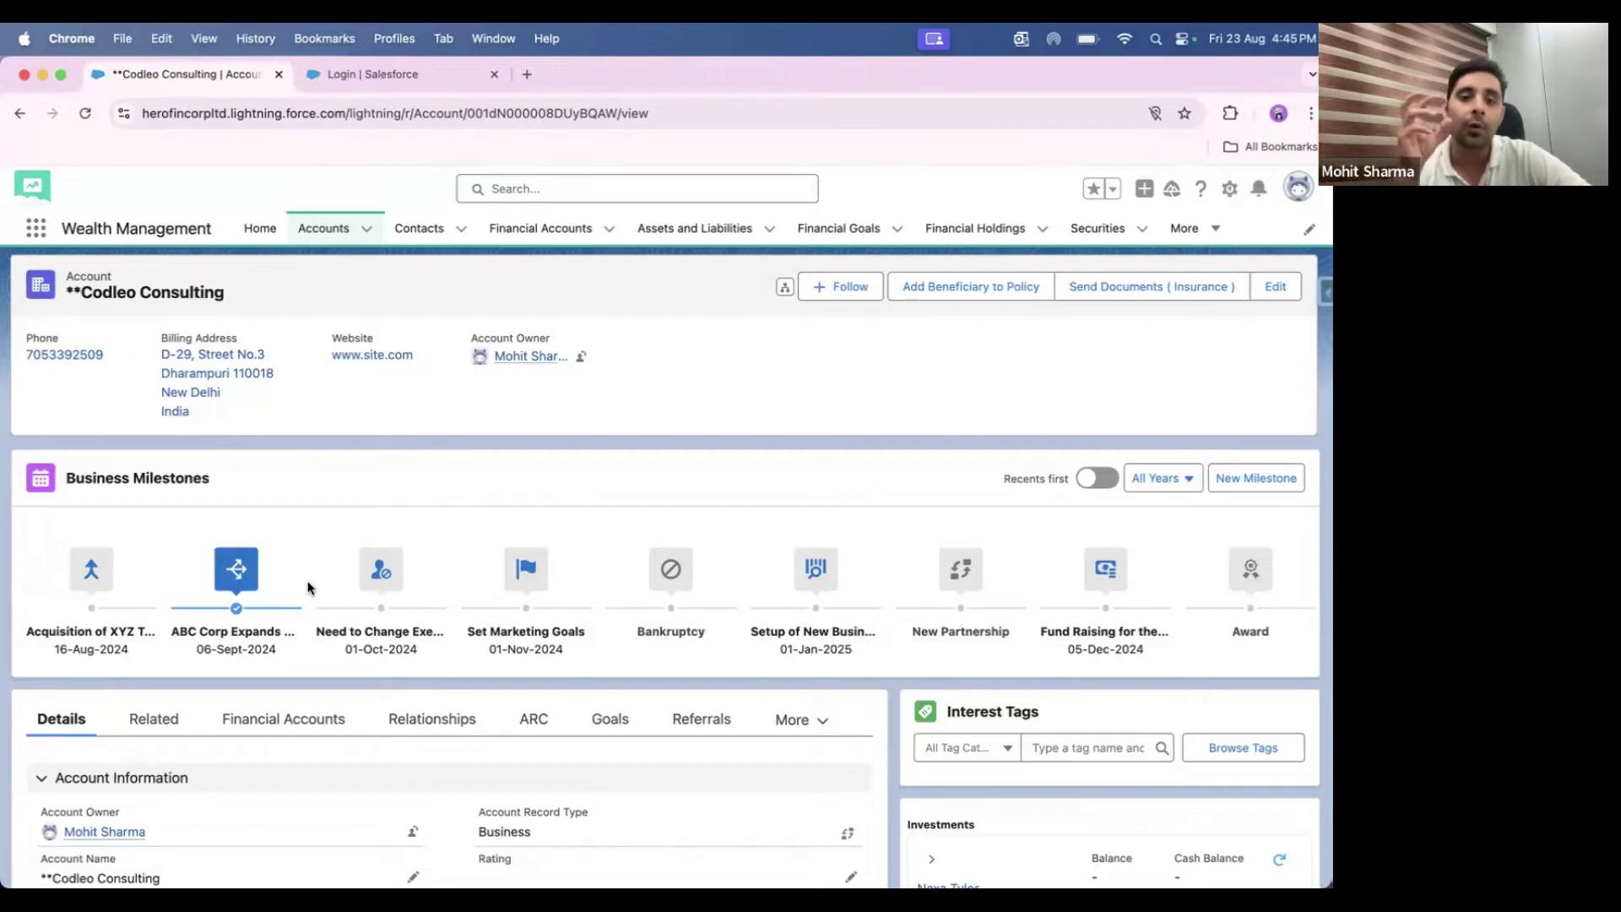
{"action": "left_click", "coordinate": [237, 574]}
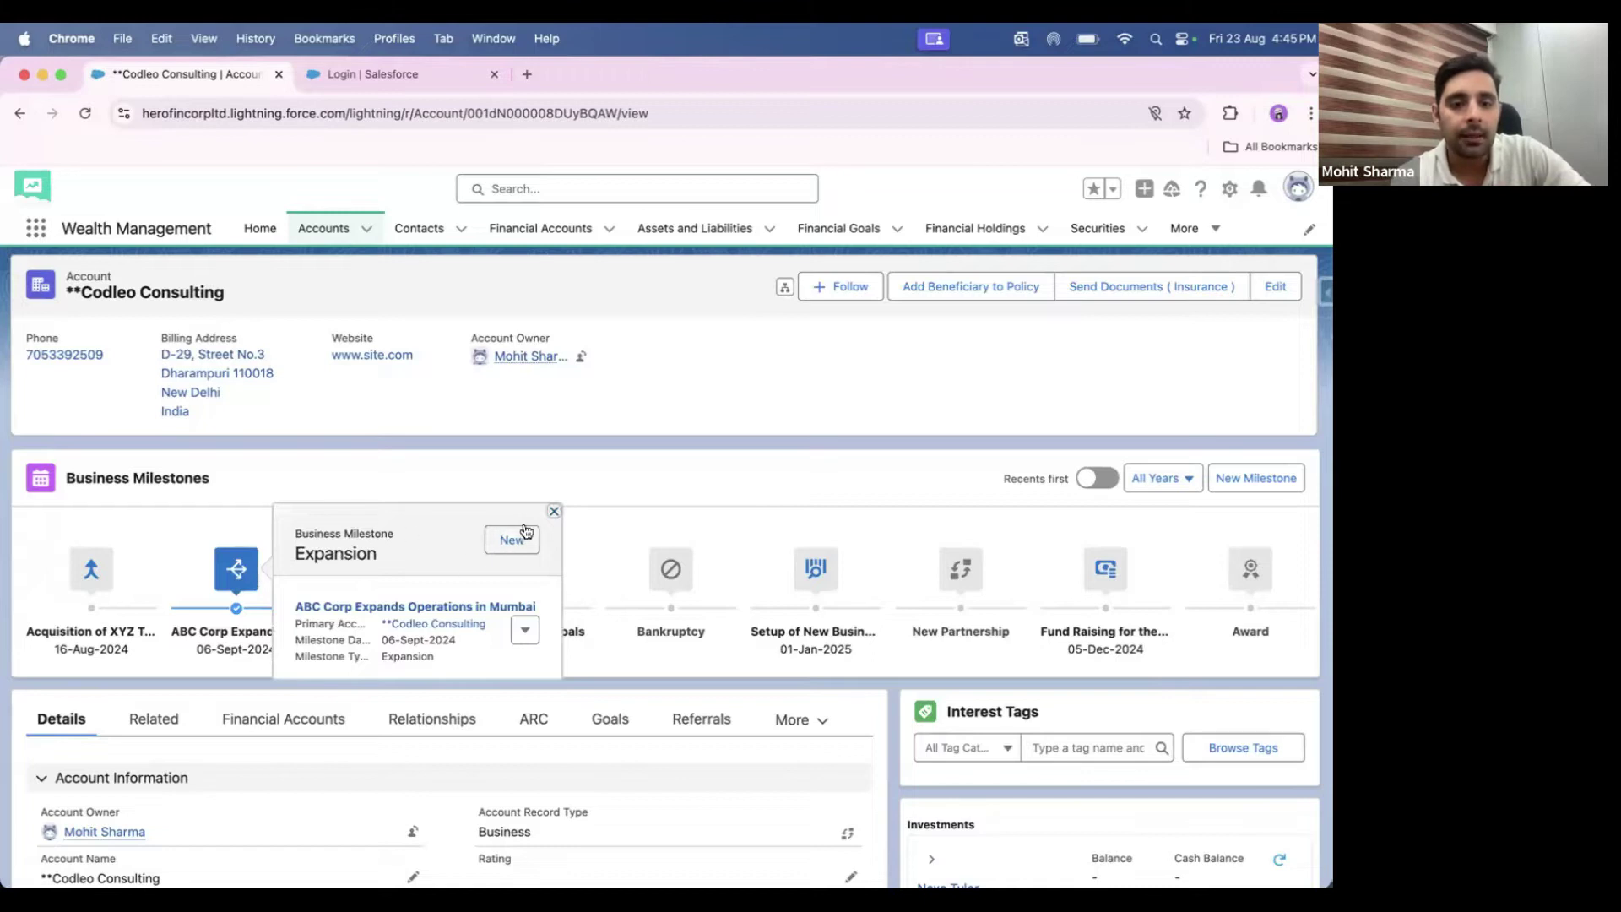
{"action": "mouse_move", "coordinate": [374, 577]}
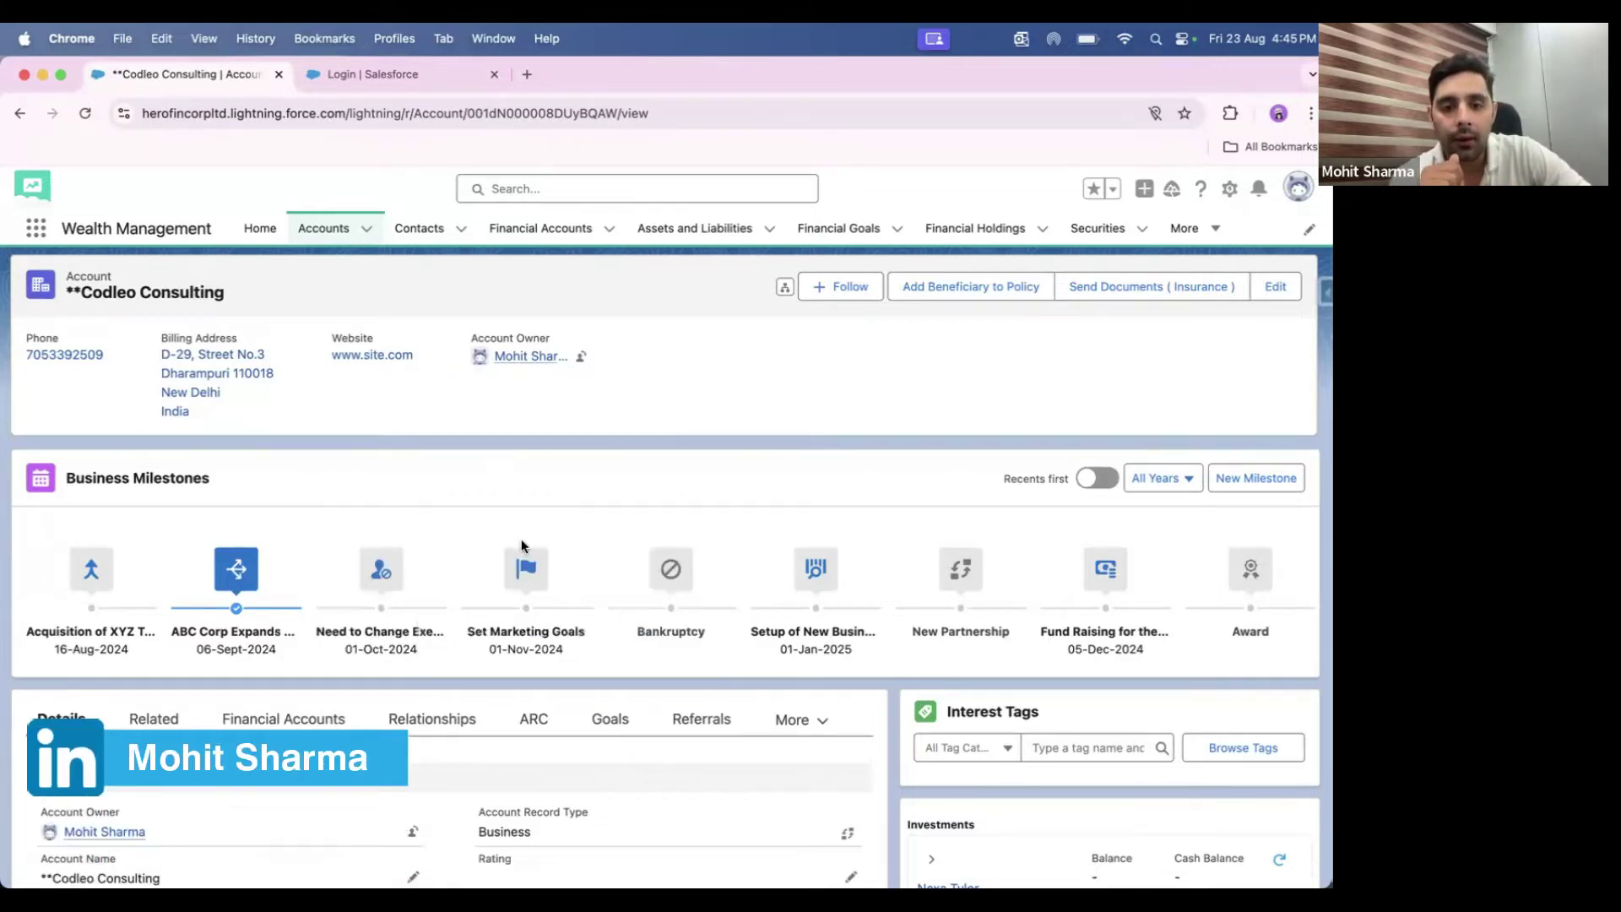
{"action": "mouse_move", "coordinate": [531, 558]}
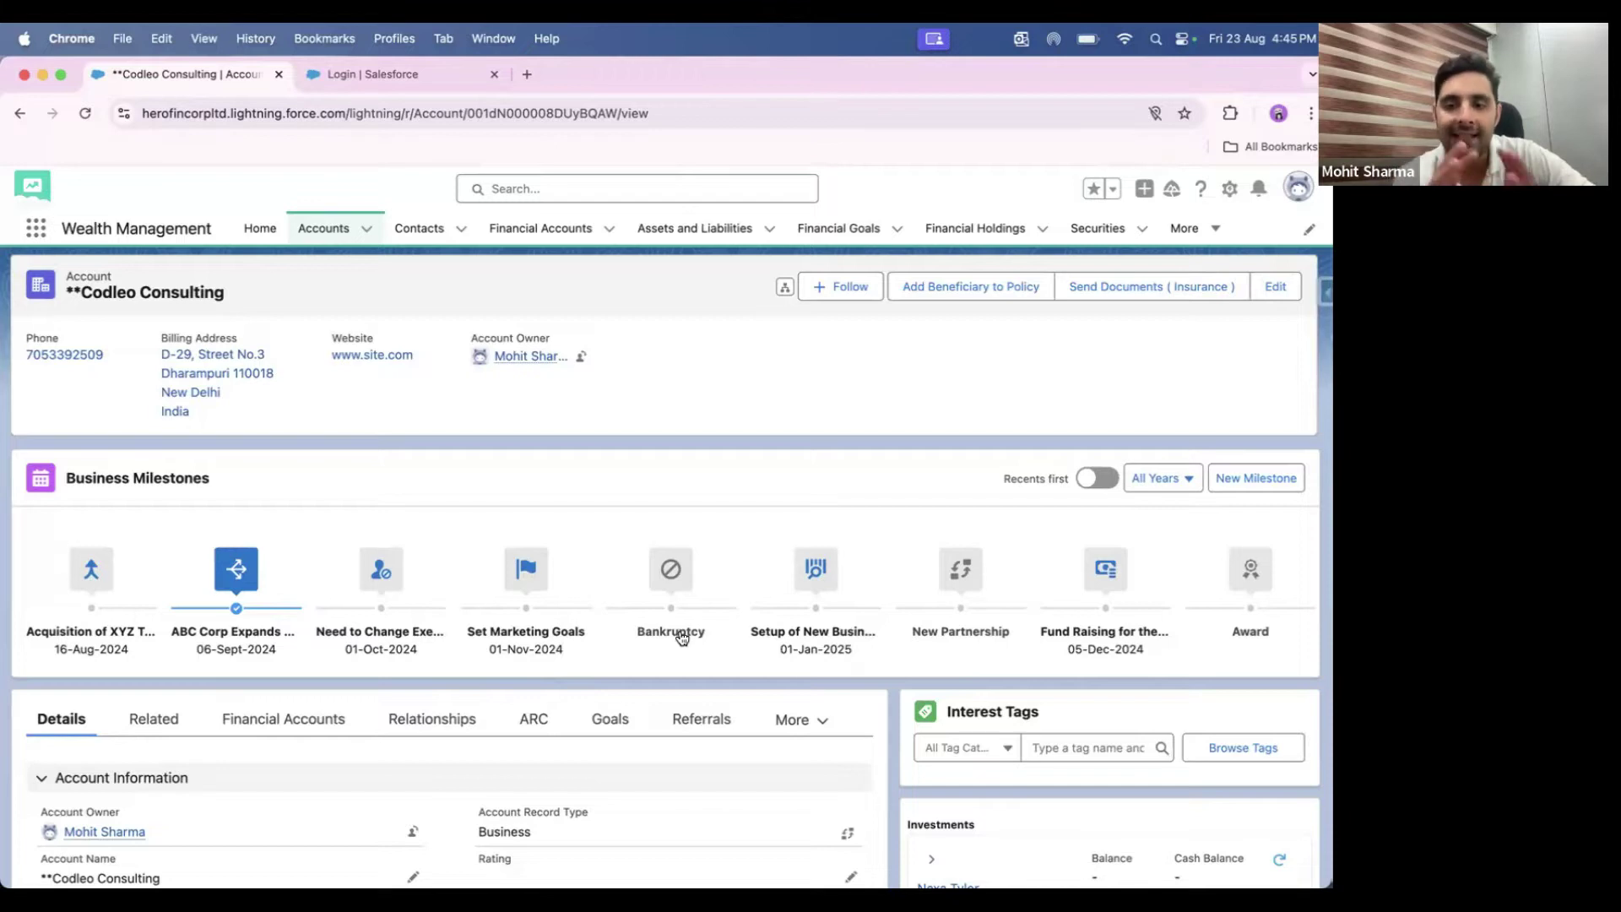
{"action": "mouse_move", "coordinate": [1101, 588]}
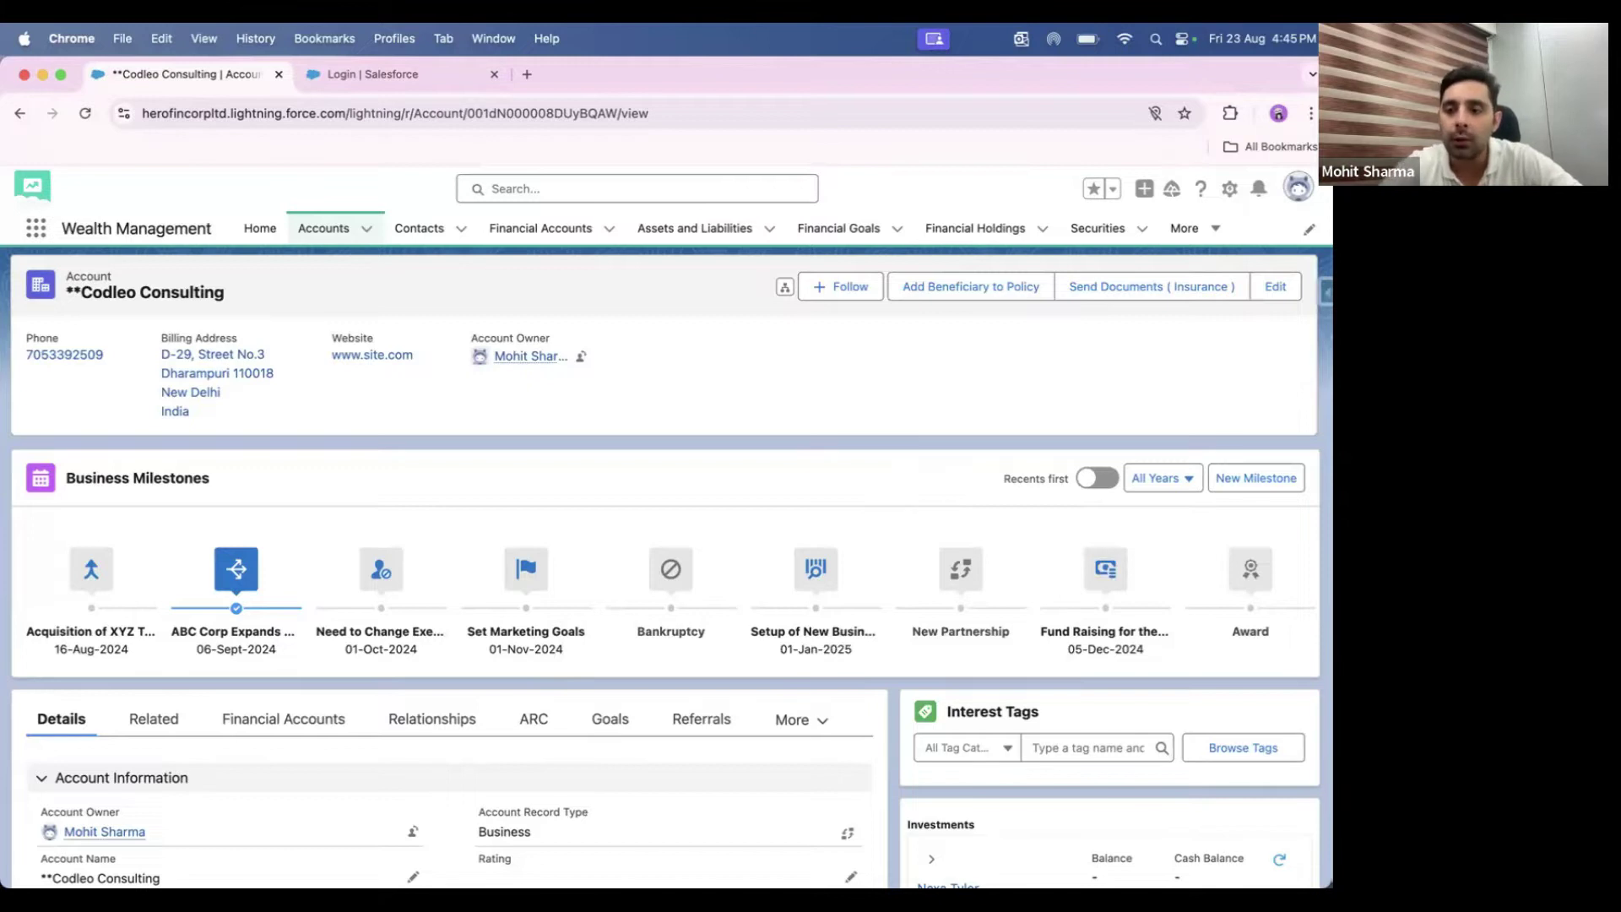
- View the blank New Business Milestone form and the milestone time-period options, leaving both without making changes
{"action": "left_click", "coordinate": [1254, 477]}
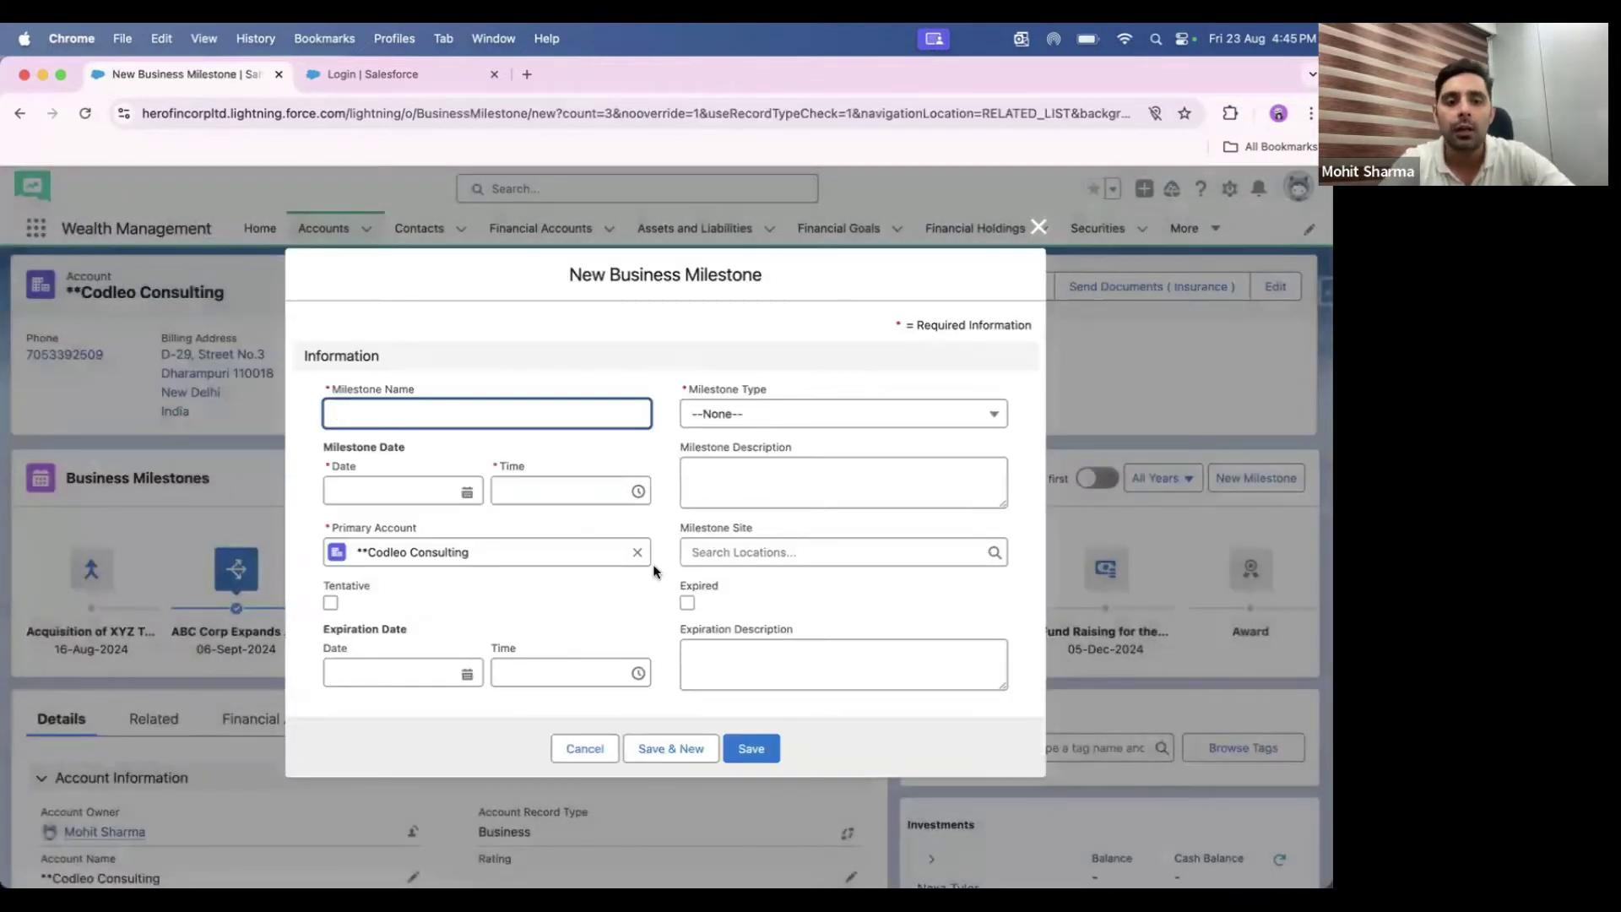
{"action": "left_click", "coordinate": [1038, 226]}
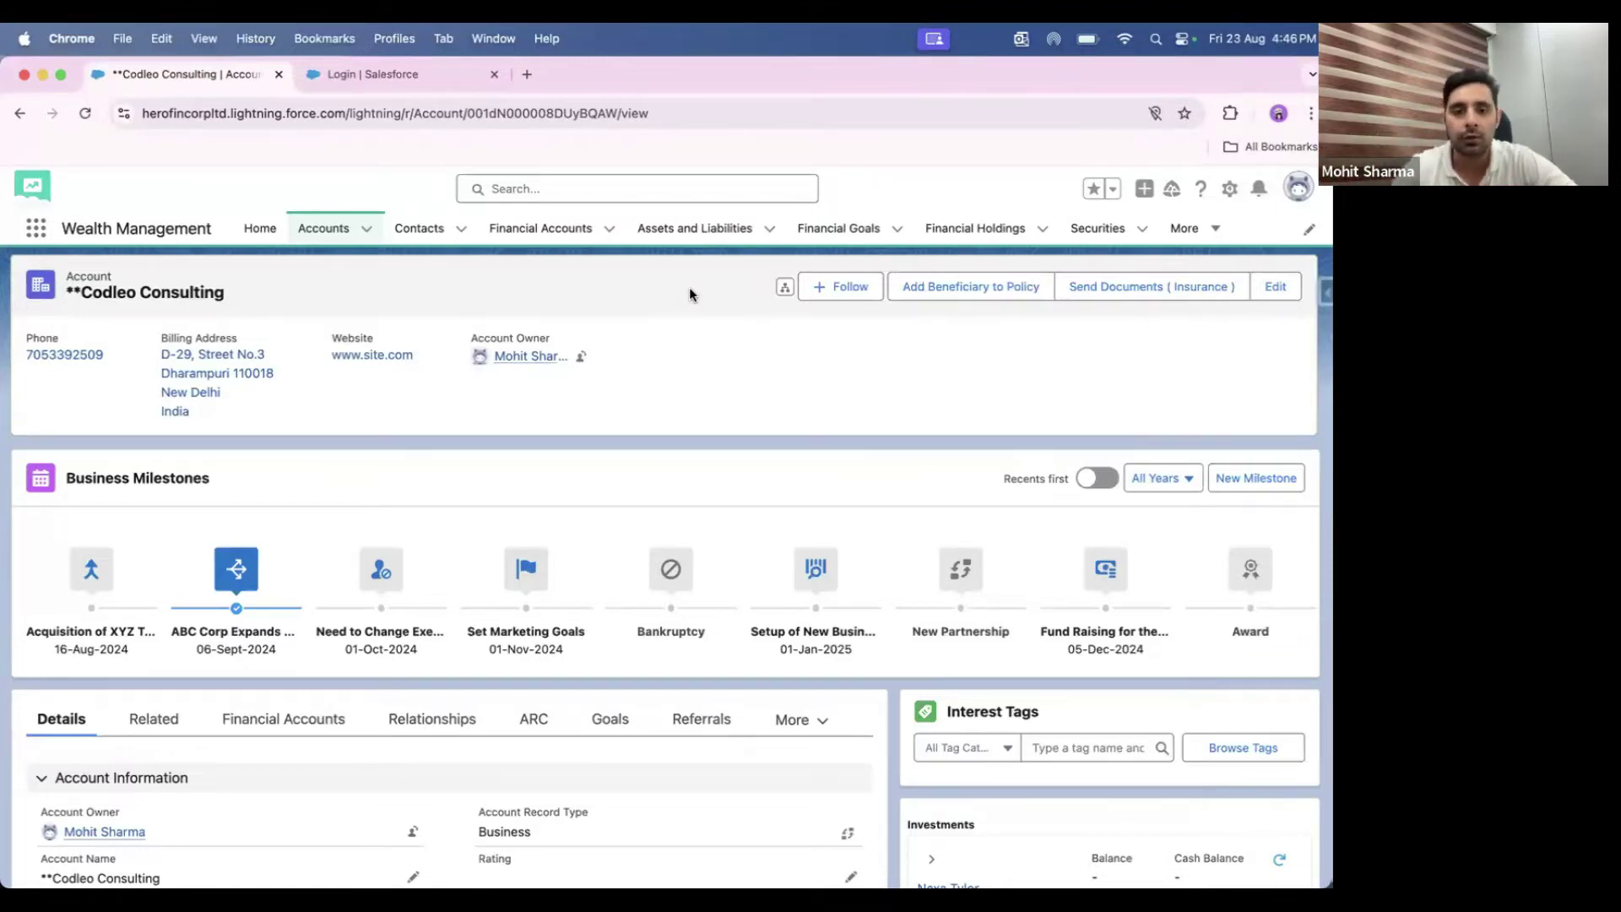
{"action": "scroll", "coordinate": [731, 456], "scroll_direction": "down", "scroll_amount": 1}
{"action": "left_click", "coordinate": [1195, 426]}
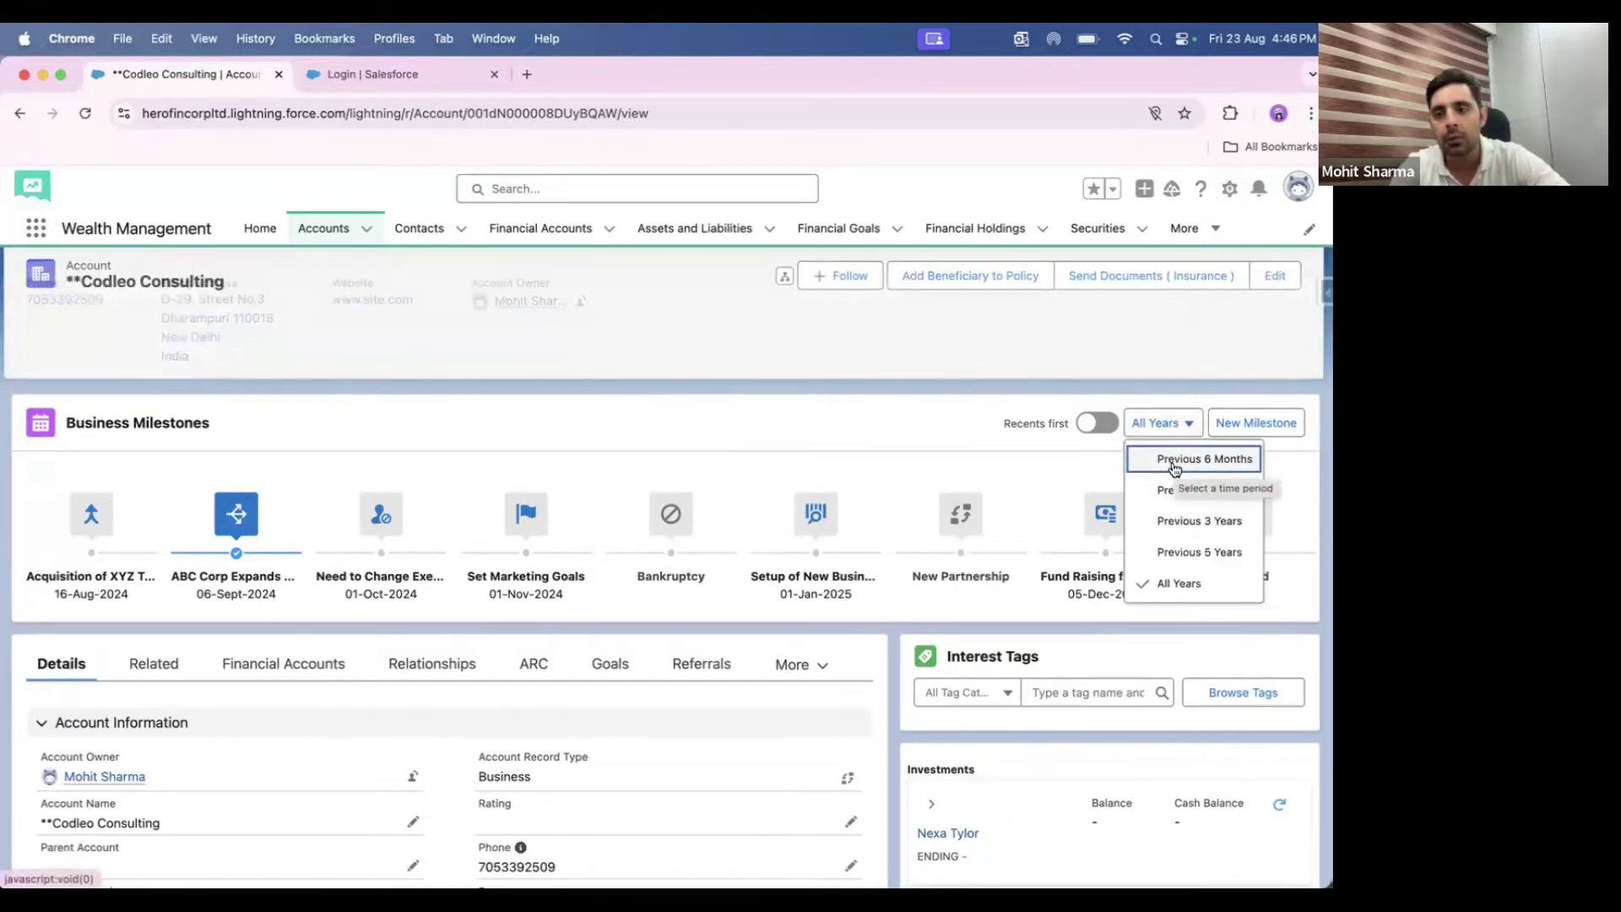
{"action": "left_click", "coordinate": [915, 377]}
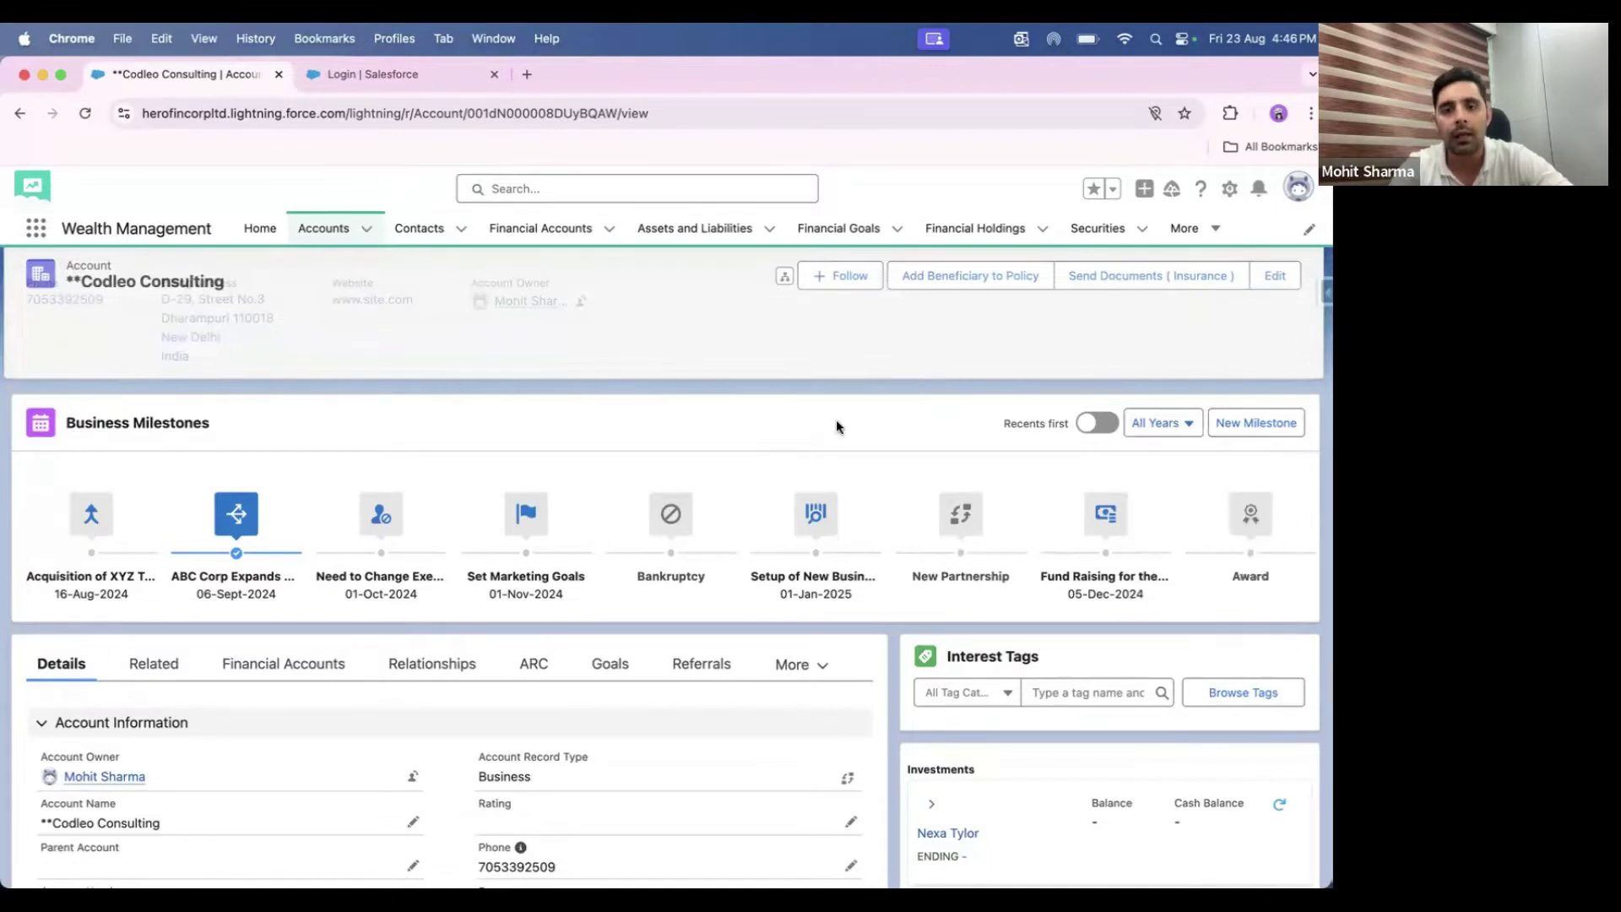
- Examine the **Codleo Consulting account details, from account information and financial summary to address, system information and the Phone field's help text
{"action": "scroll", "coordinate": [817, 460], "scroll_direction": "down", "scroll_amount": 1}
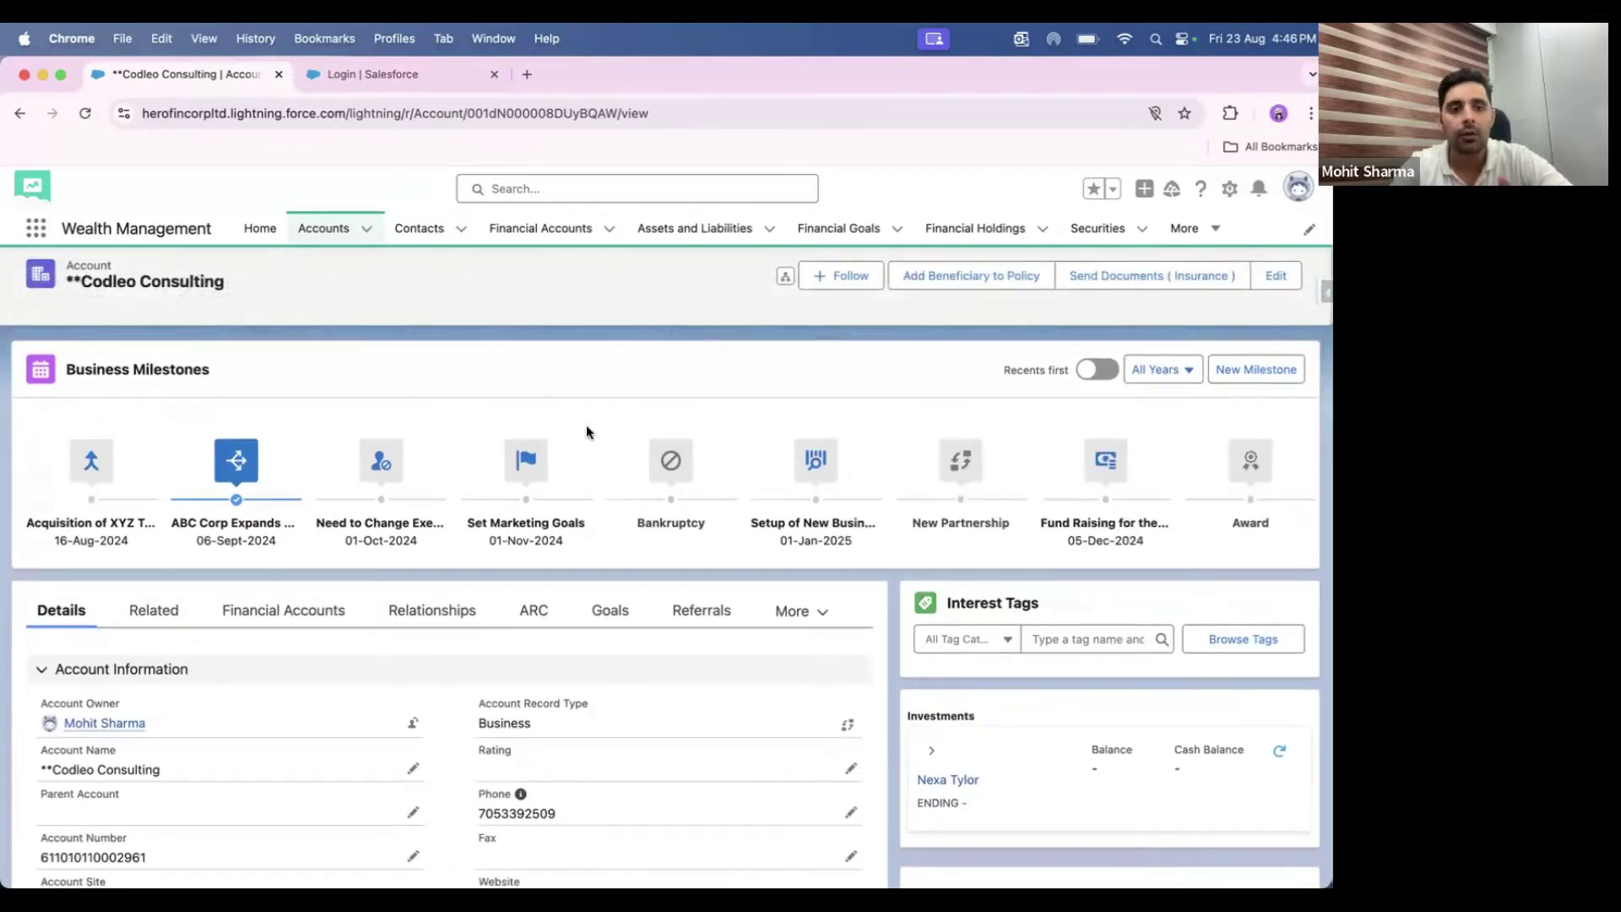
{"action": "scroll", "coordinate": [571, 506], "scroll_direction": "down", "scroll_amount": 5}
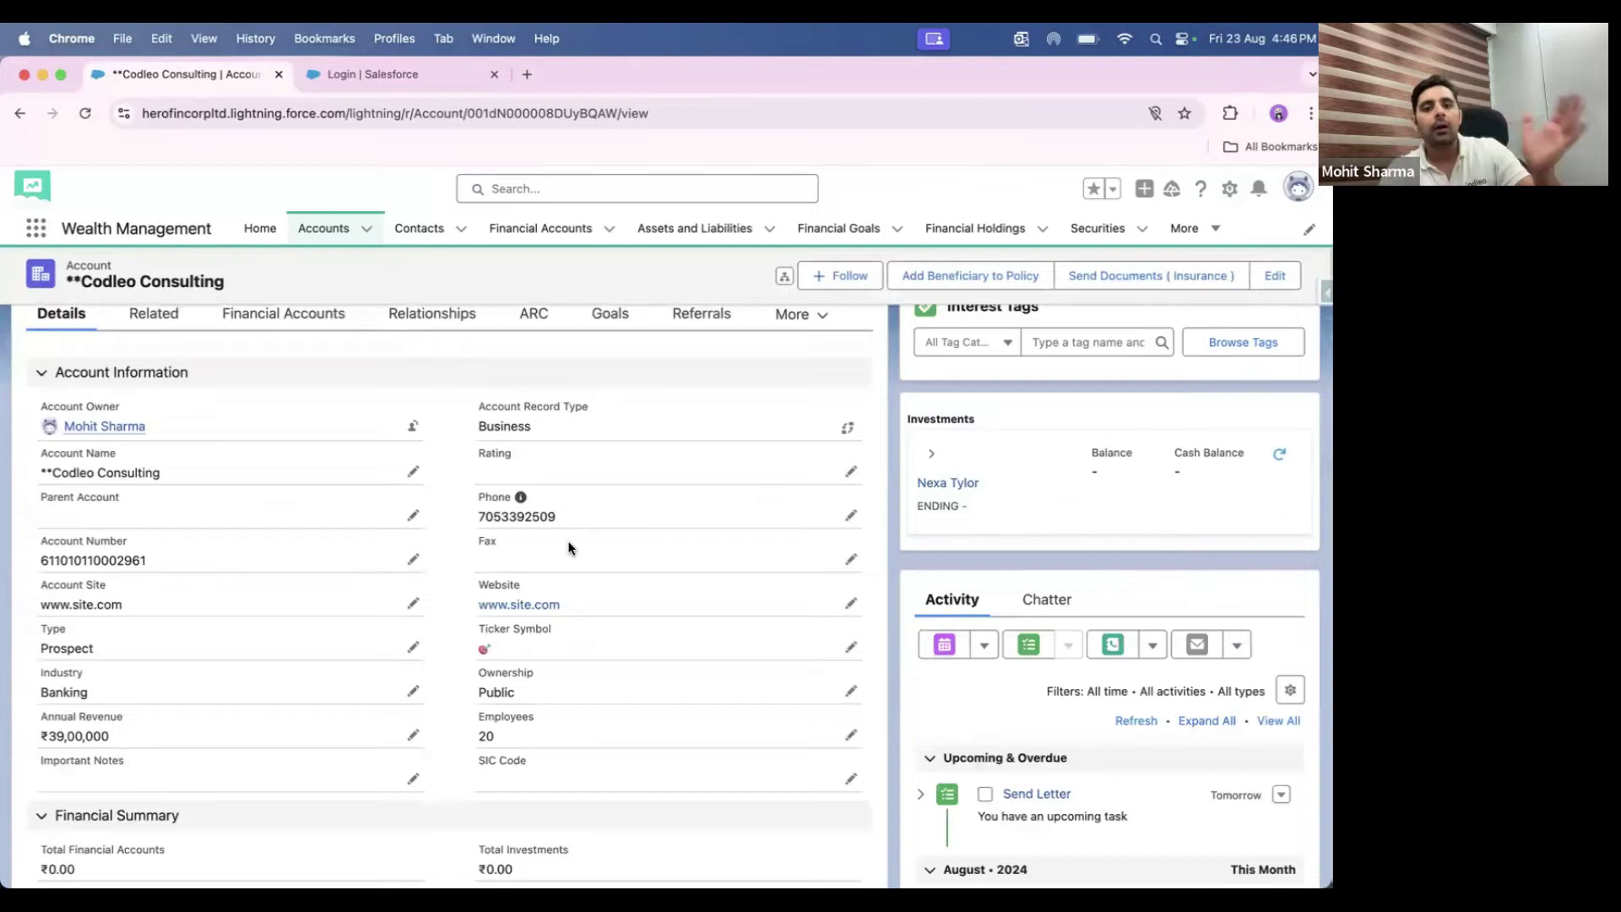
{"action": "scroll", "coordinate": [507, 549], "scroll_direction": "down", "scroll_amount": 5}
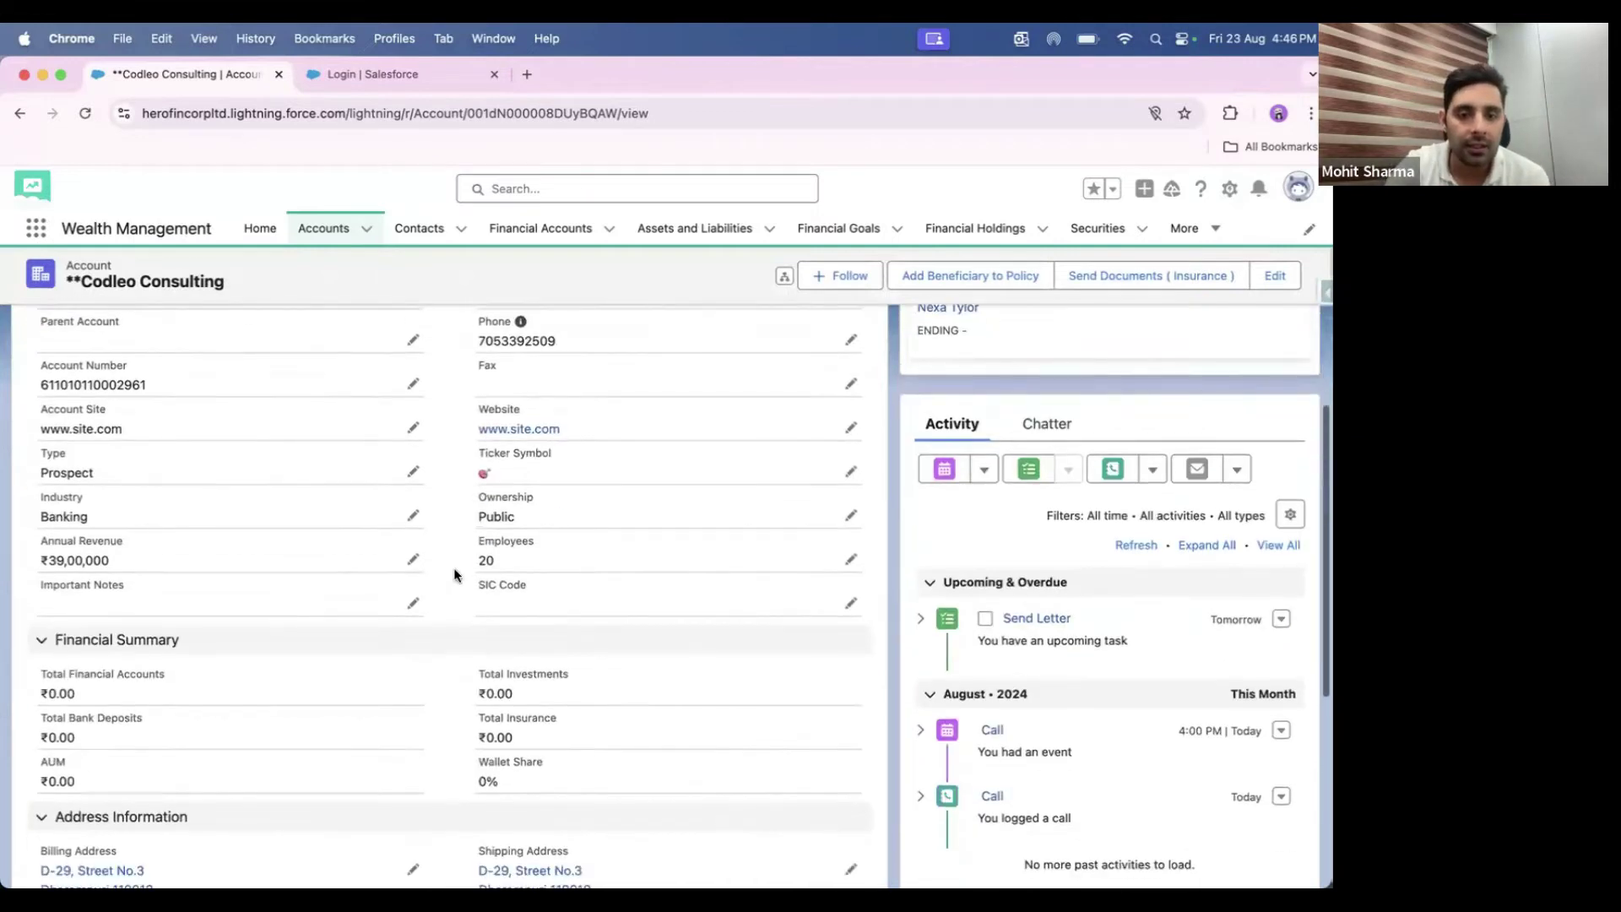
{"action": "scroll", "coordinate": [453, 567], "scroll_direction": "up", "scroll_amount": 4}
{"action": "scroll", "coordinate": [453, 574], "scroll_direction": "down", "scroll_amount": 3}
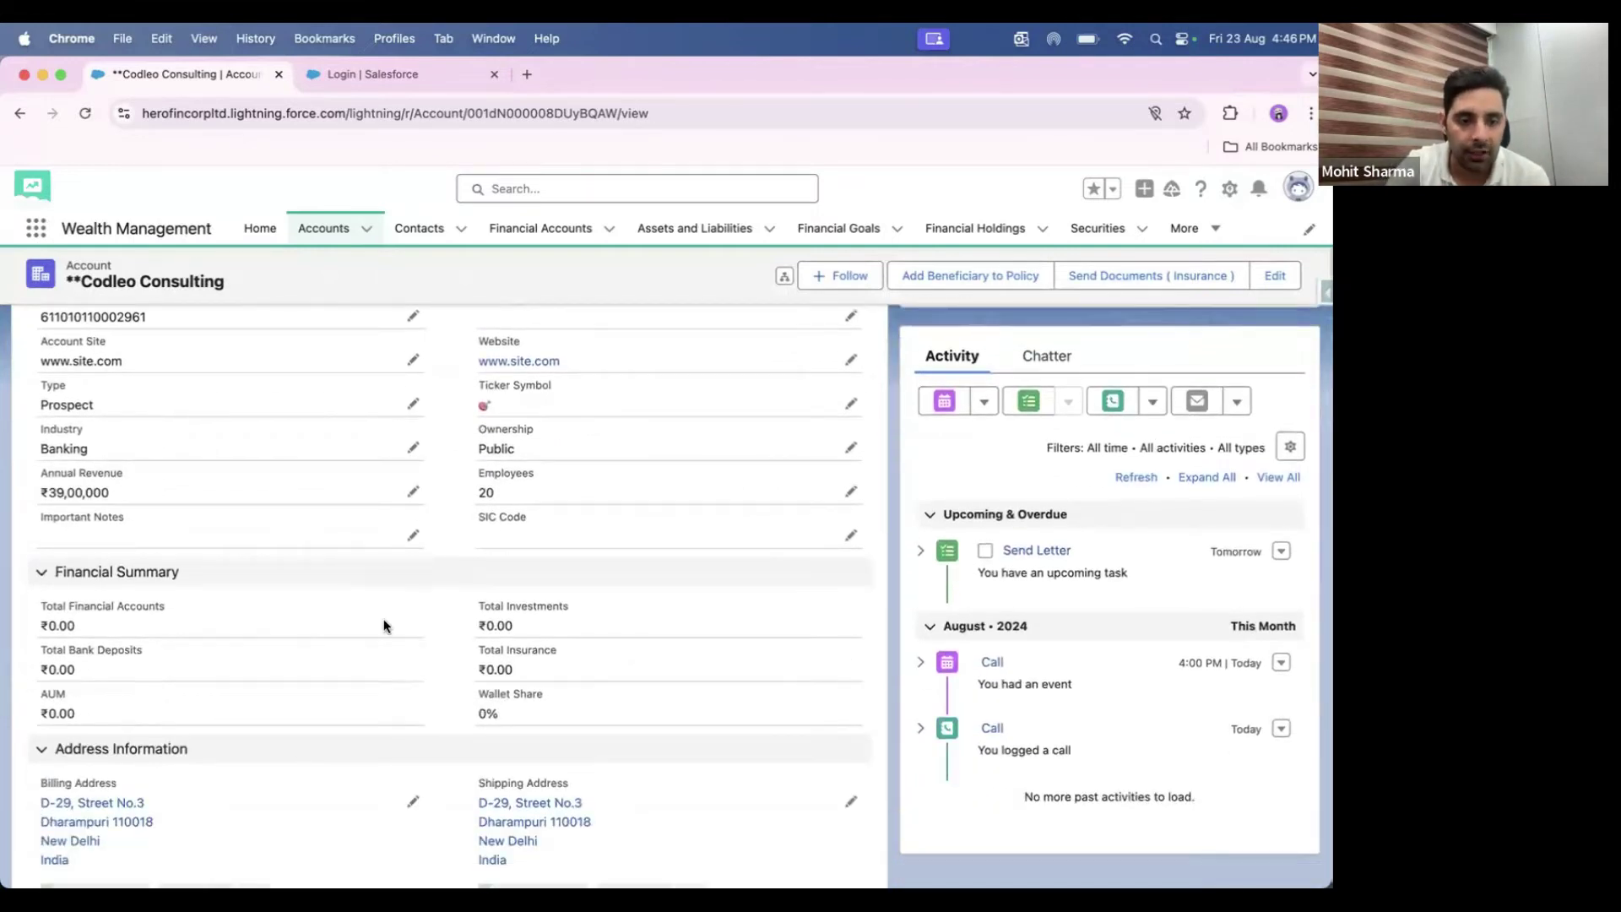
{"action": "scroll", "coordinate": [384, 622], "scroll_direction": "down", "scroll_amount": 4}
{"action": "scroll", "coordinate": [439, 634], "scroll_direction": "down", "scroll_amount": 1}
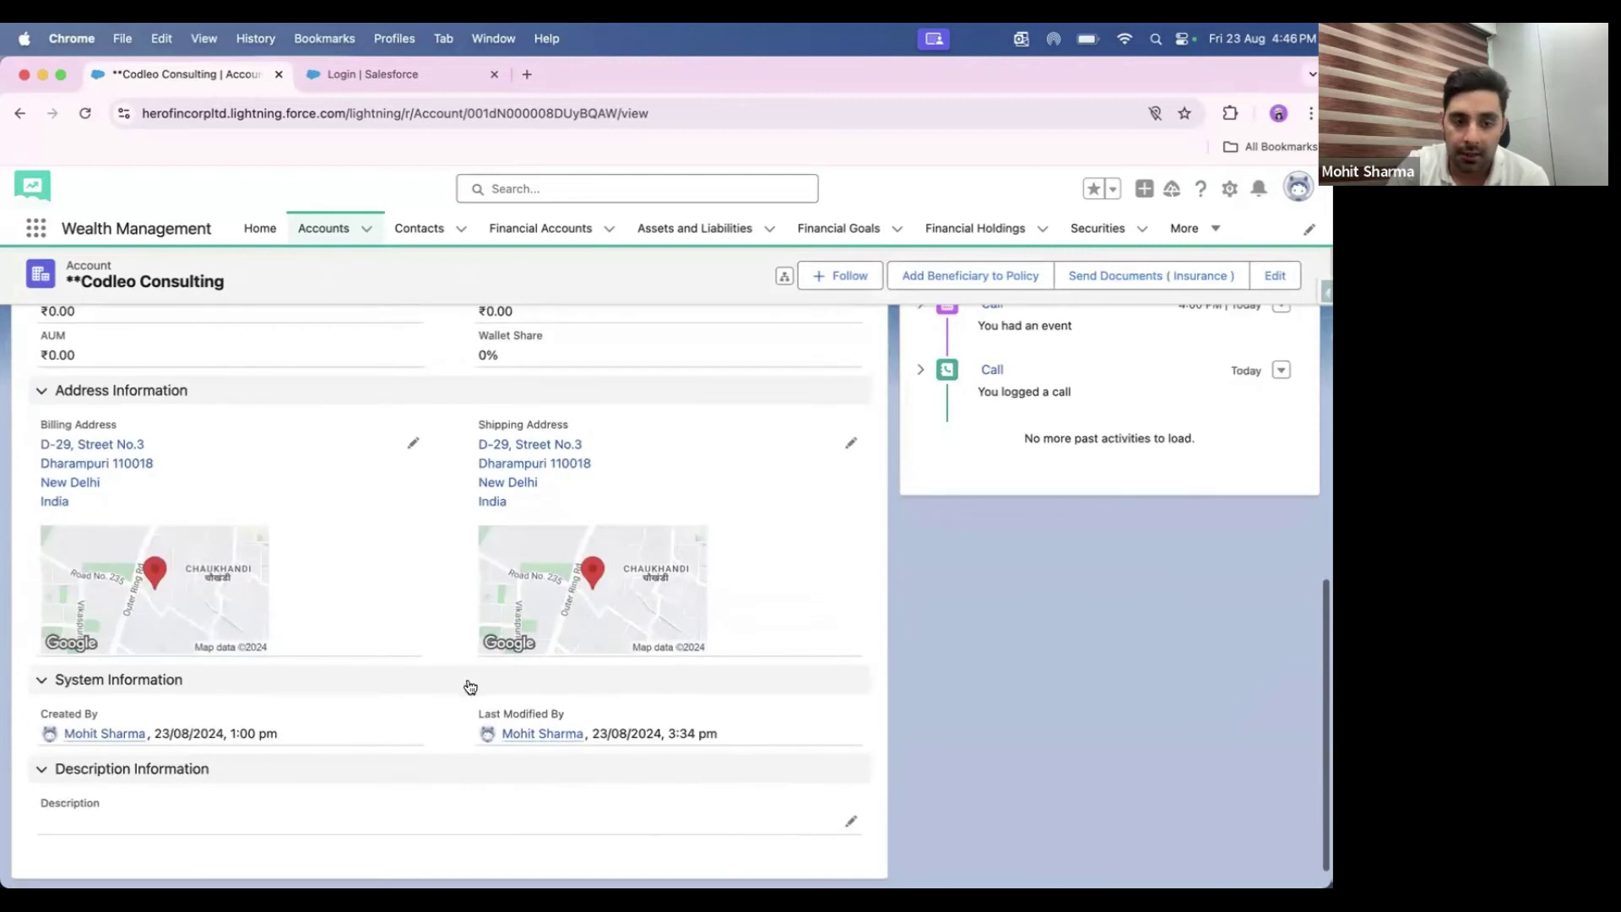
{"action": "scroll", "coordinate": [469, 685], "scroll_direction": "up", "scroll_amount": 10}
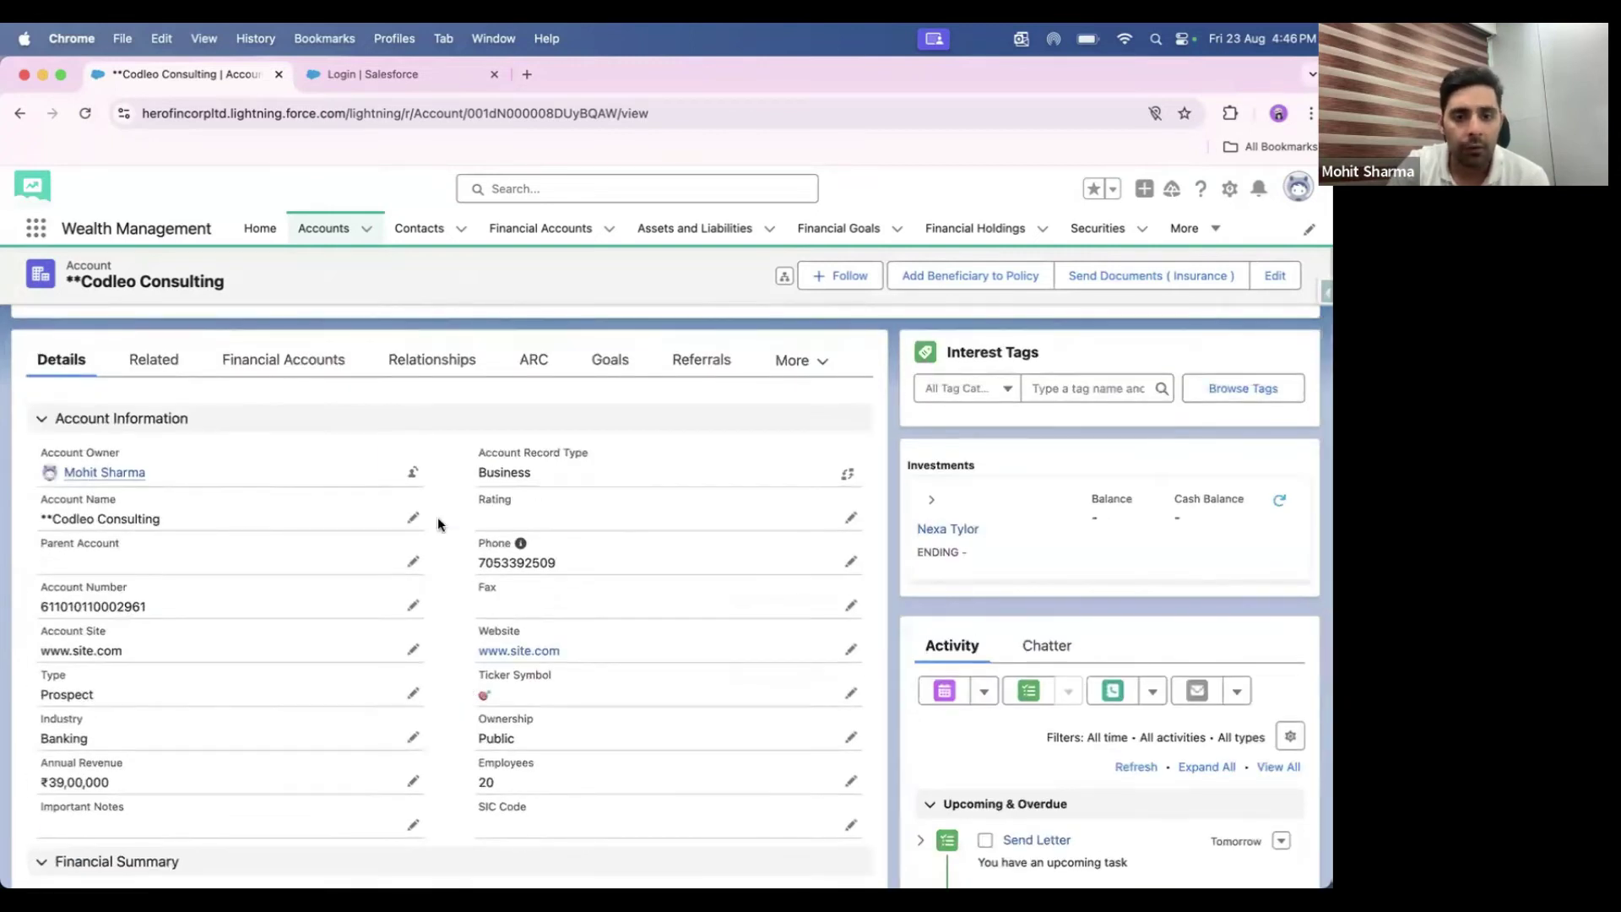
{"action": "mouse_move", "coordinate": [521, 543]}
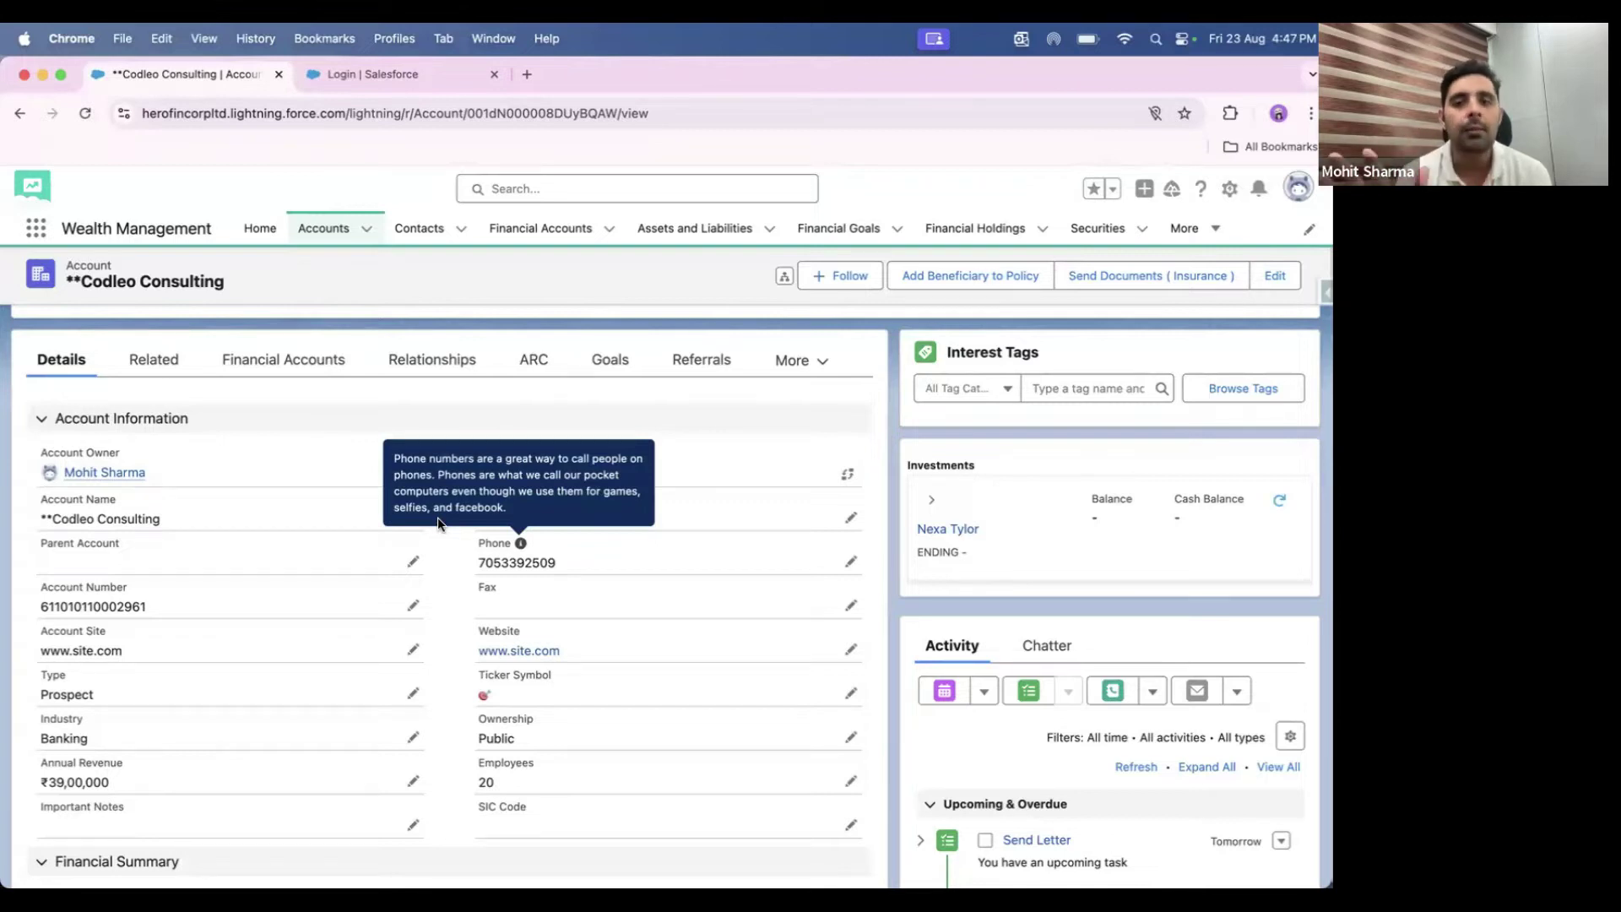
- View the Log a Call form for the **Codleo Consulting account and close it without saving
{"action": "scroll", "coordinate": [777, 550], "scroll_direction": "down", "scroll_amount": 3}
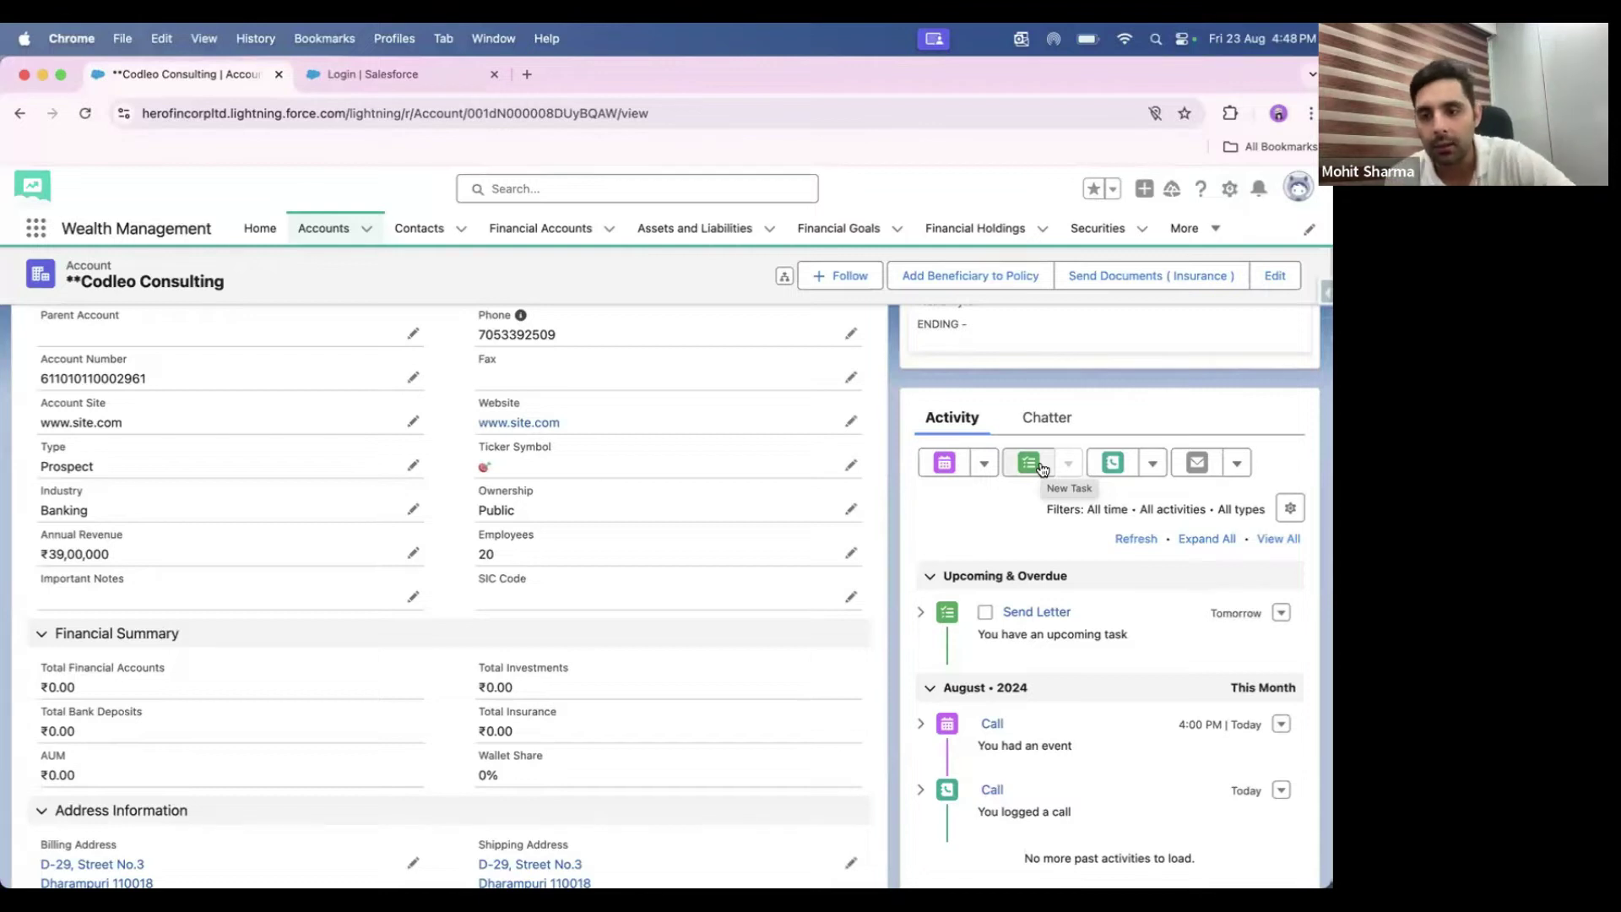
{"action": "left_click", "coordinate": [1113, 463]}
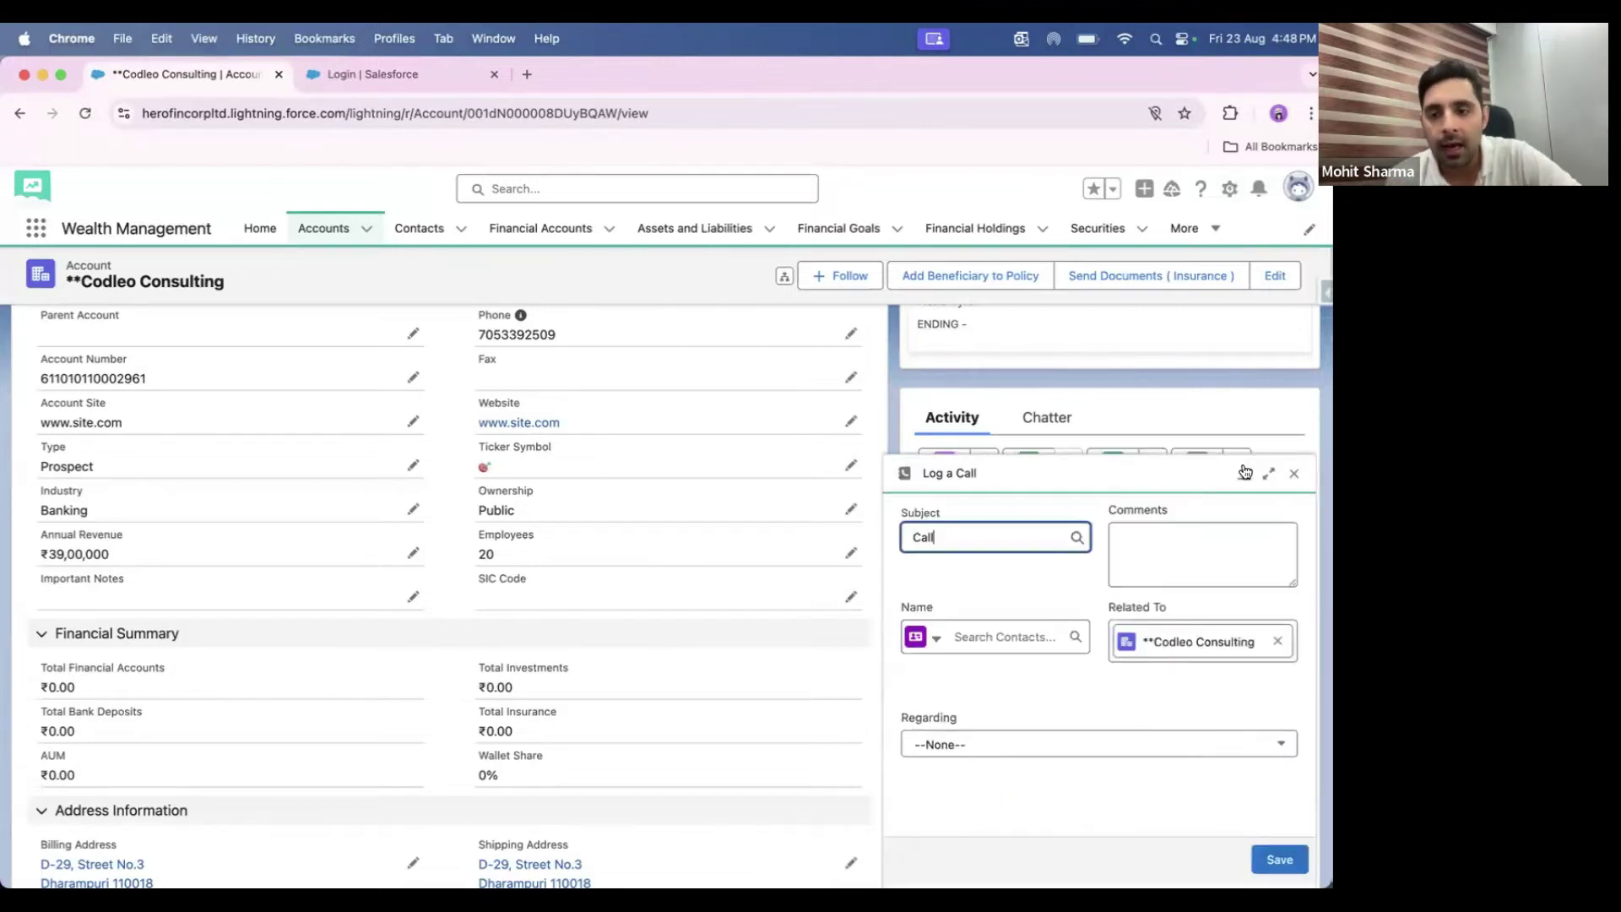
{"action": "left_click", "coordinate": [1294, 474]}
- Review the account's email composer and its template options, close it without sending, and check the New Task action
{"action": "left_click", "coordinate": [1199, 460]}
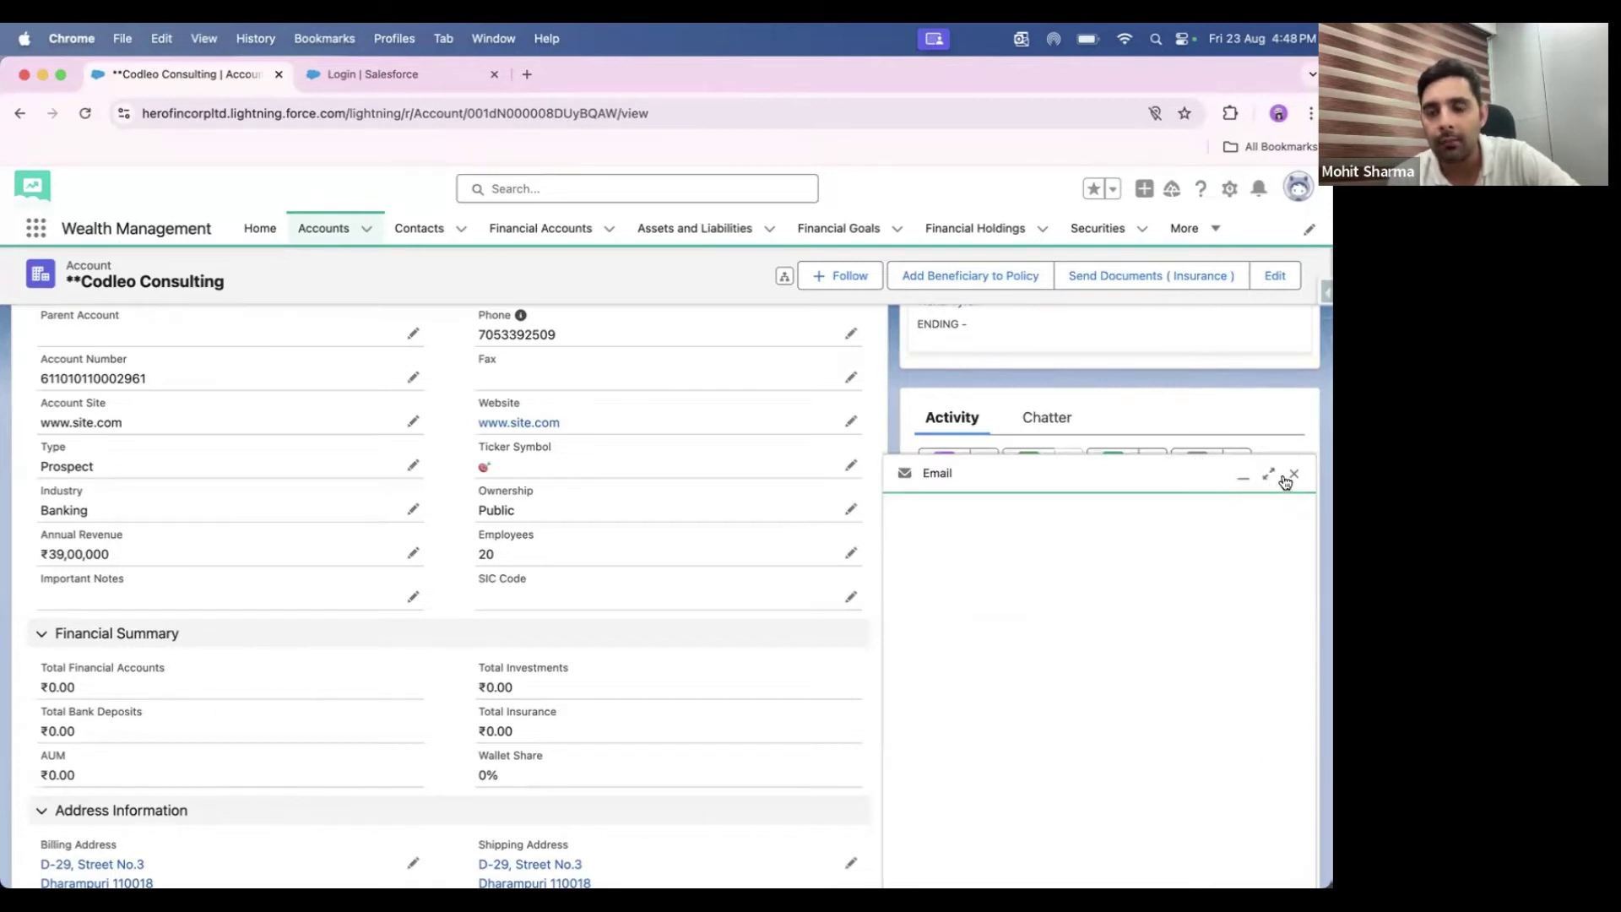
{"action": "scroll", "coordinate": [1156, 604], "scroll_direction": "down", "scroll_amount": 4}
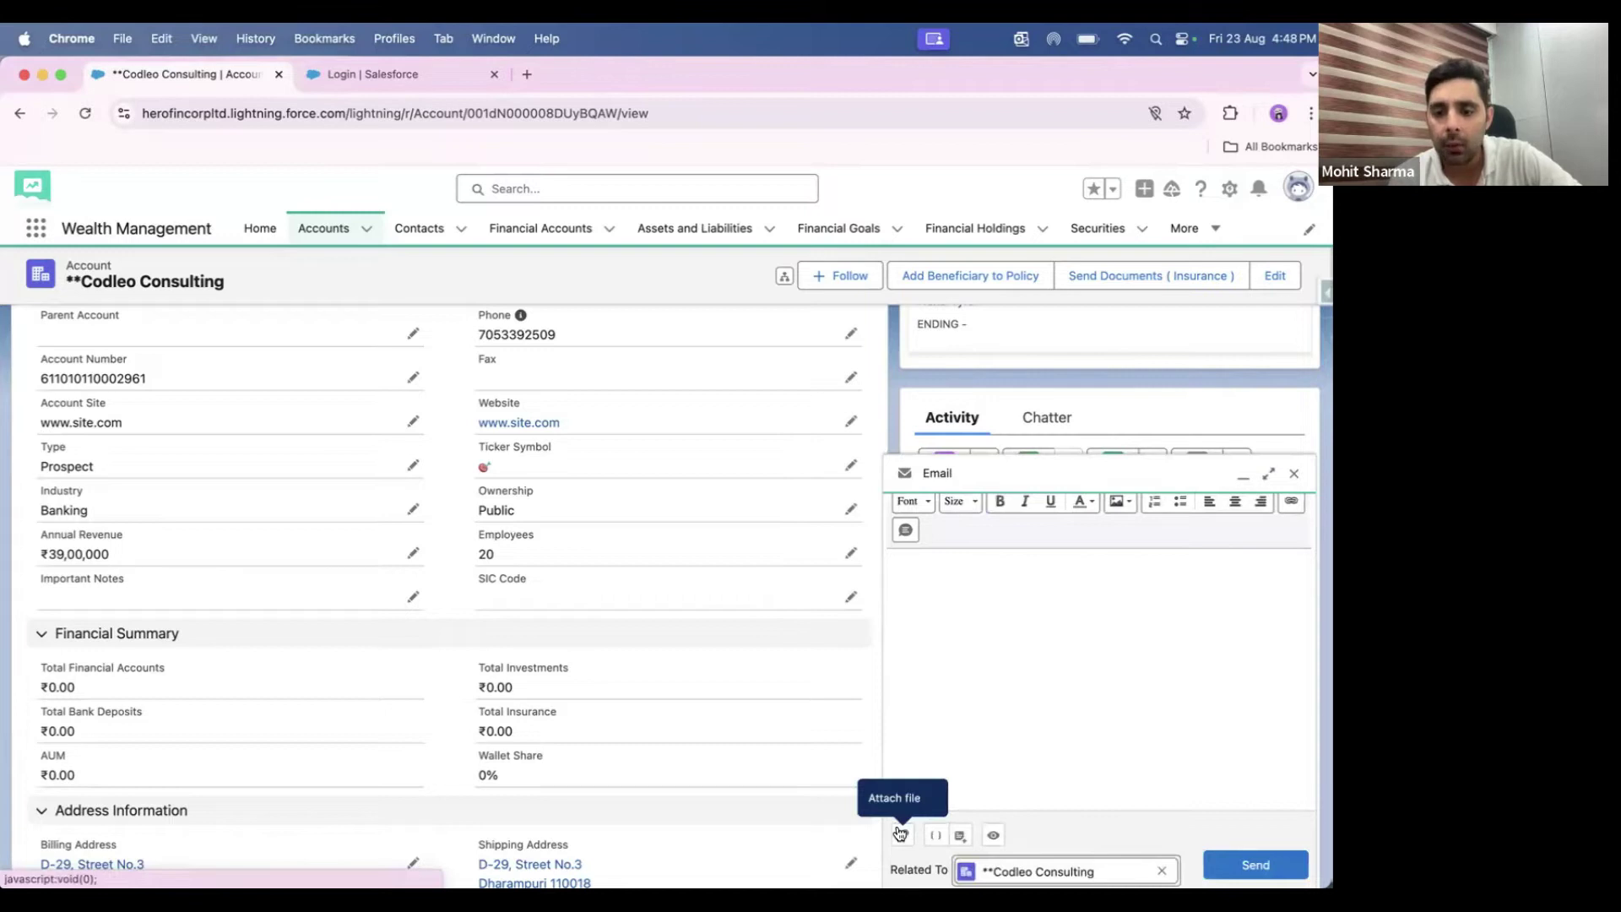
{"action": "left_click", "coordinate": [960, 834]}
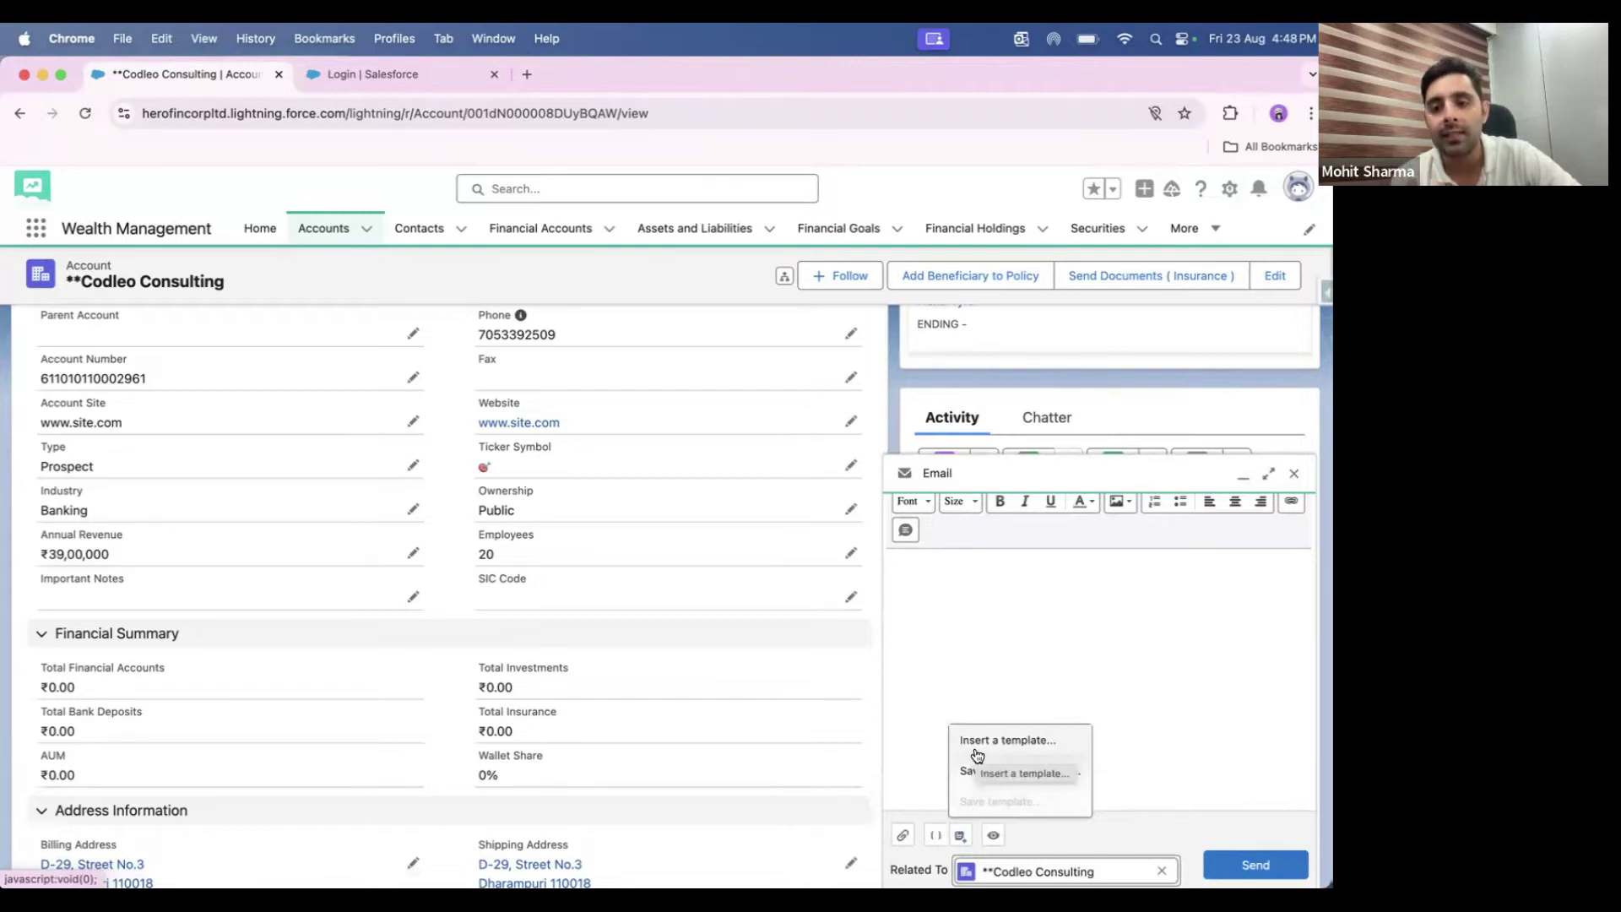
{"action": "left_click", "coordinate": [942, 688]}
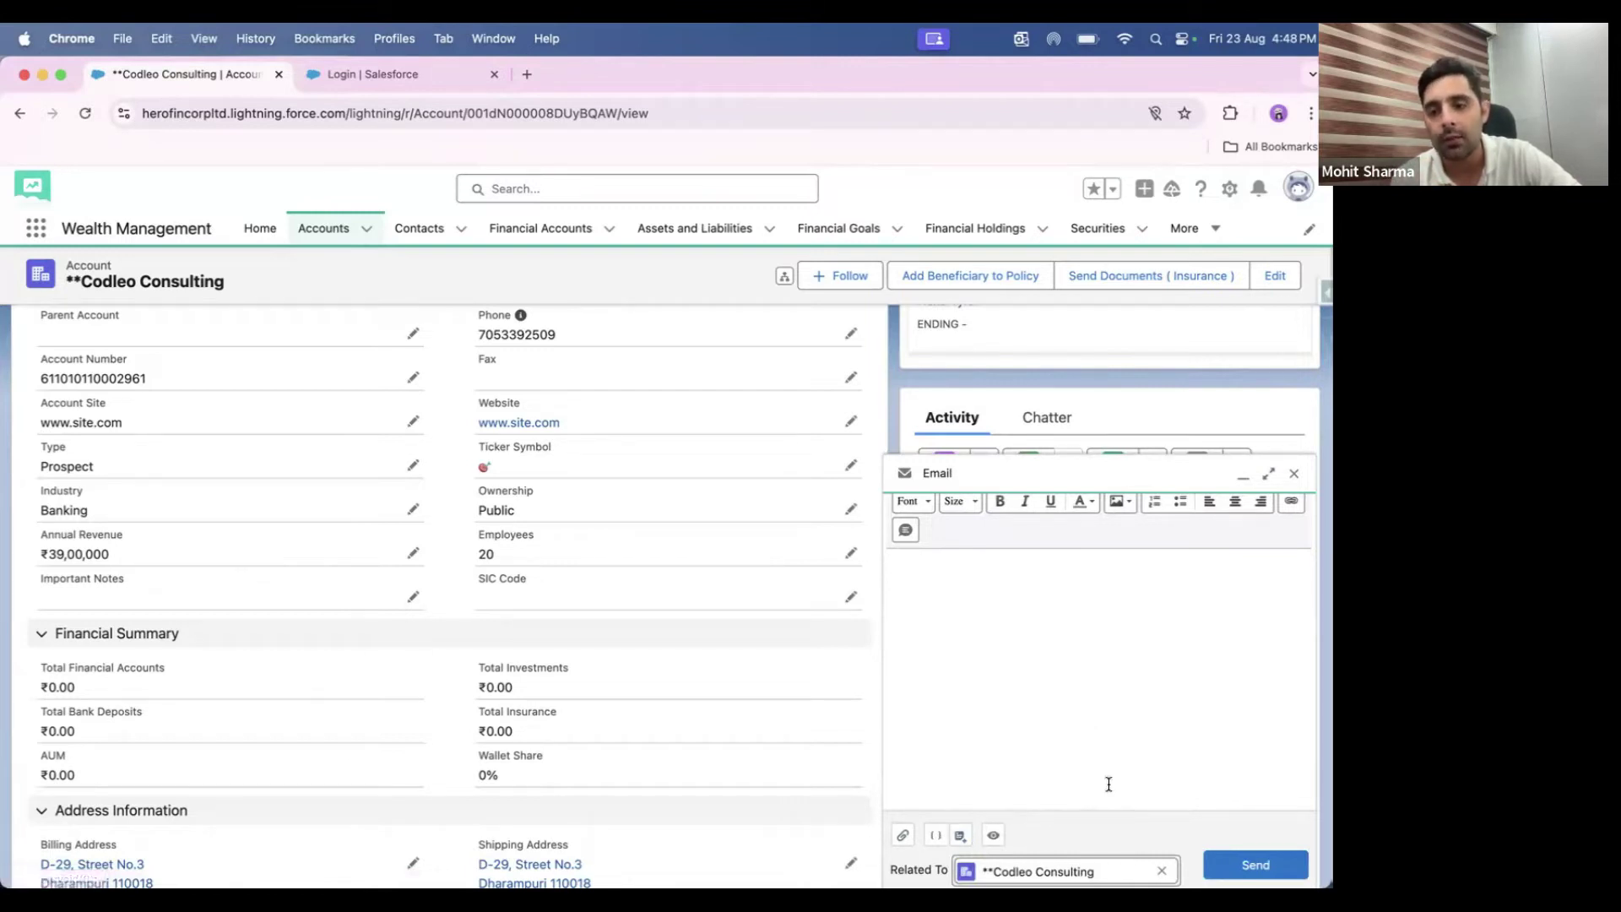
{"action": "left_click", "coordinate": [1292, 478]}
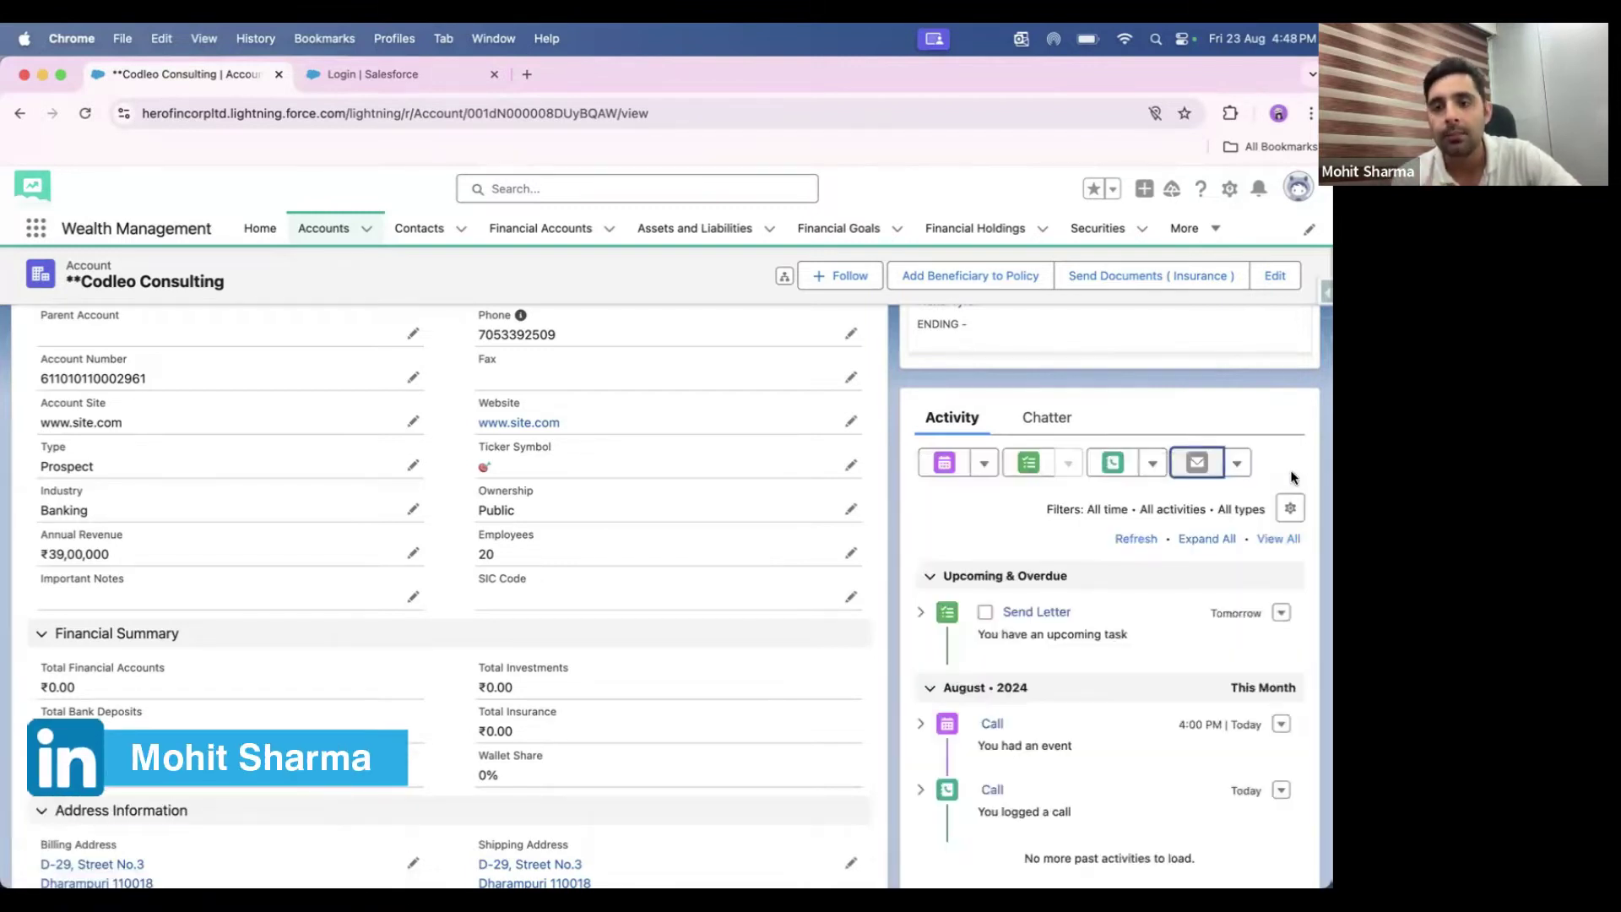
{"action": "left_click", "coordinate": [1020, 466]}
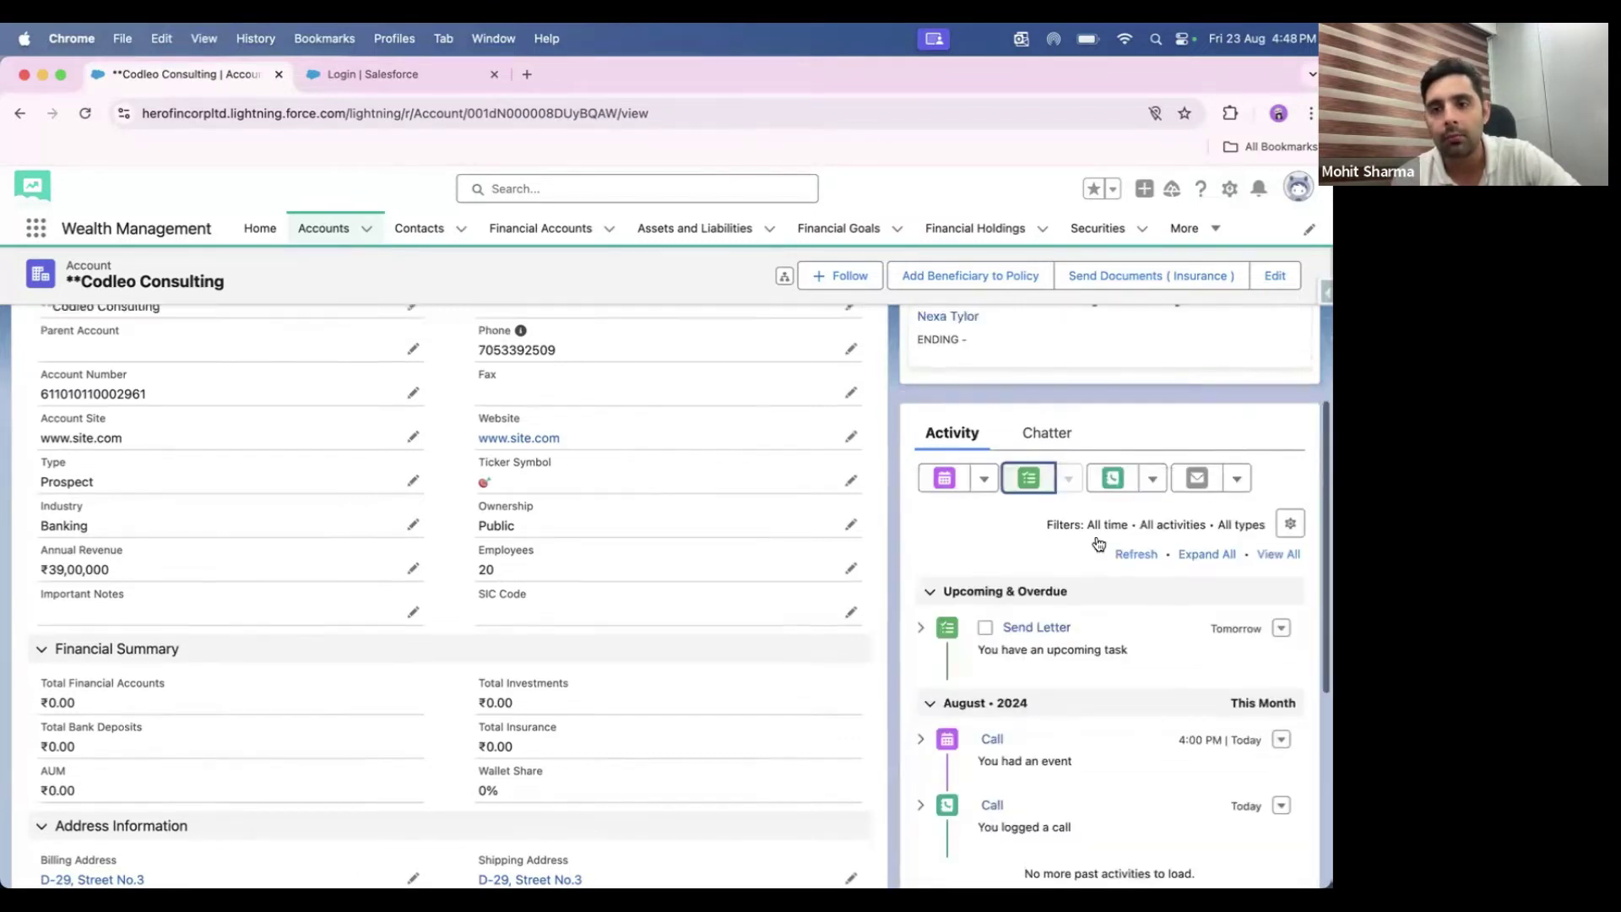
- Set the account's Interest Tags category to Sports and bring up the tag name entry
{"action": "scroll", "coordinate": [1095, 535], "scroll_direction": "up", "scroll_amount": 5}
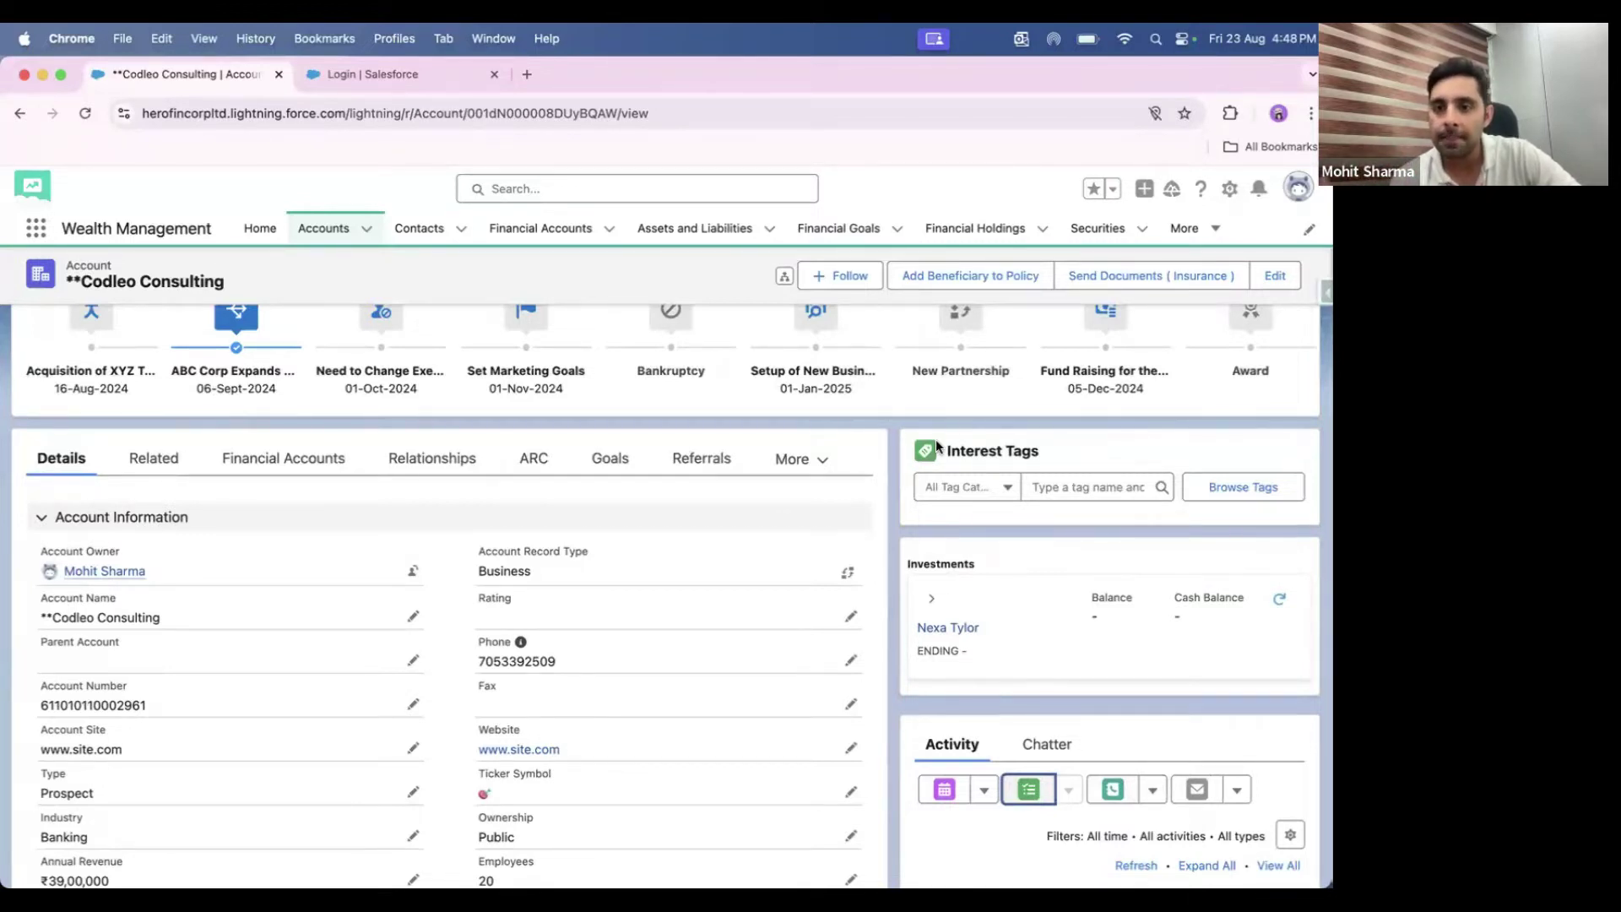
{"action": "left_click", "coordinate": [1045, 453]}
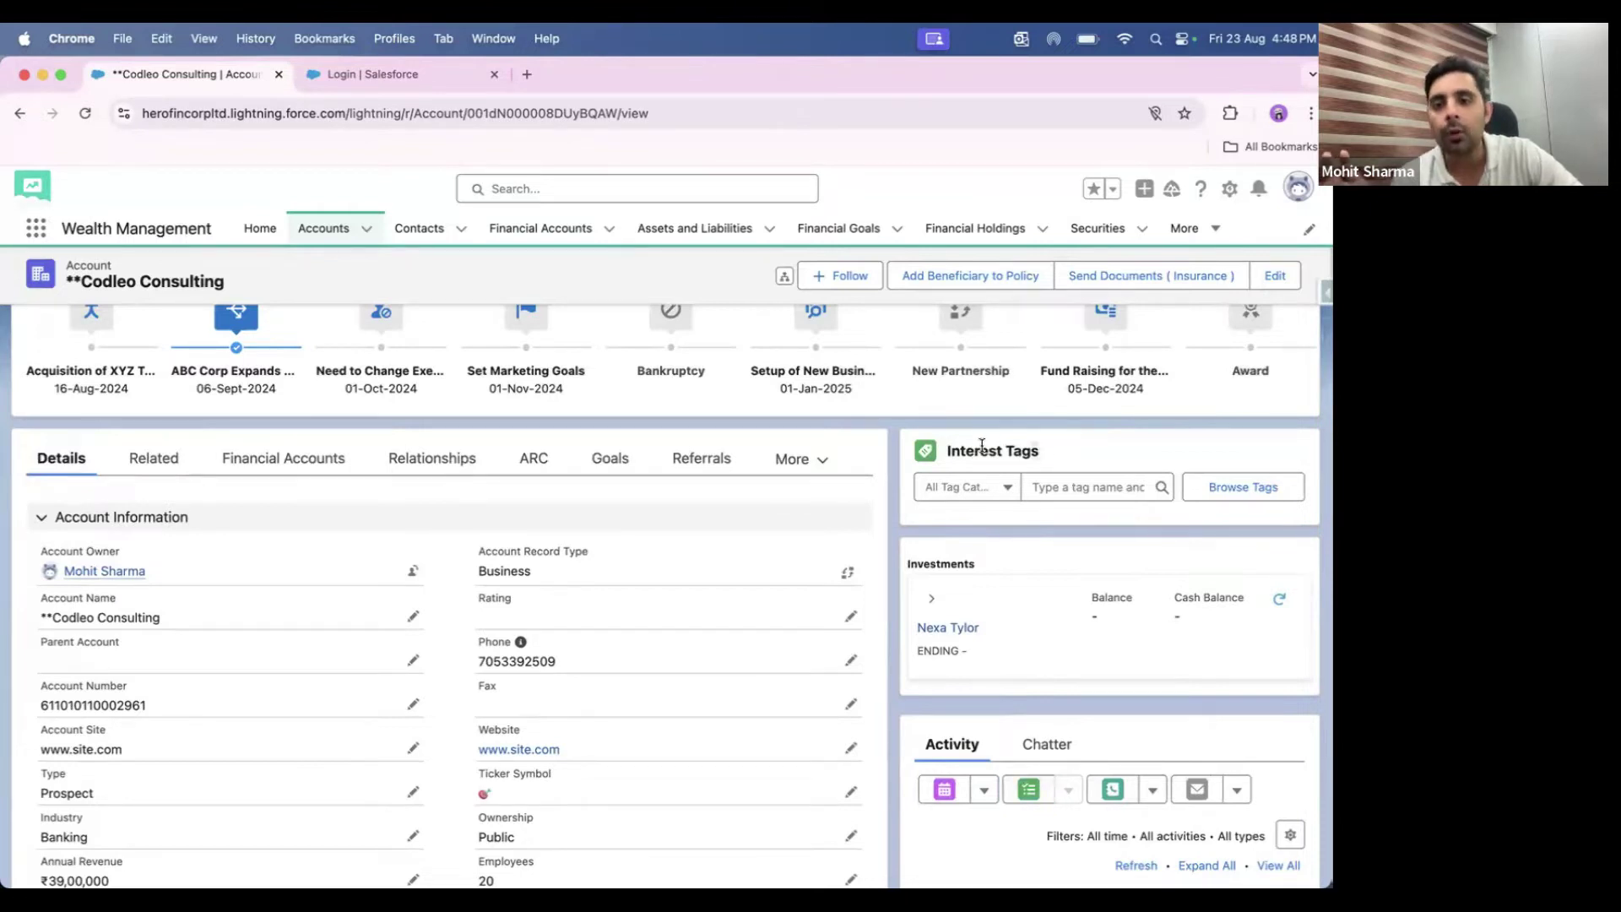
{"action": "left_click_drag", "start_coordinate": [950, 448], "coordinate": [1010, 447]}
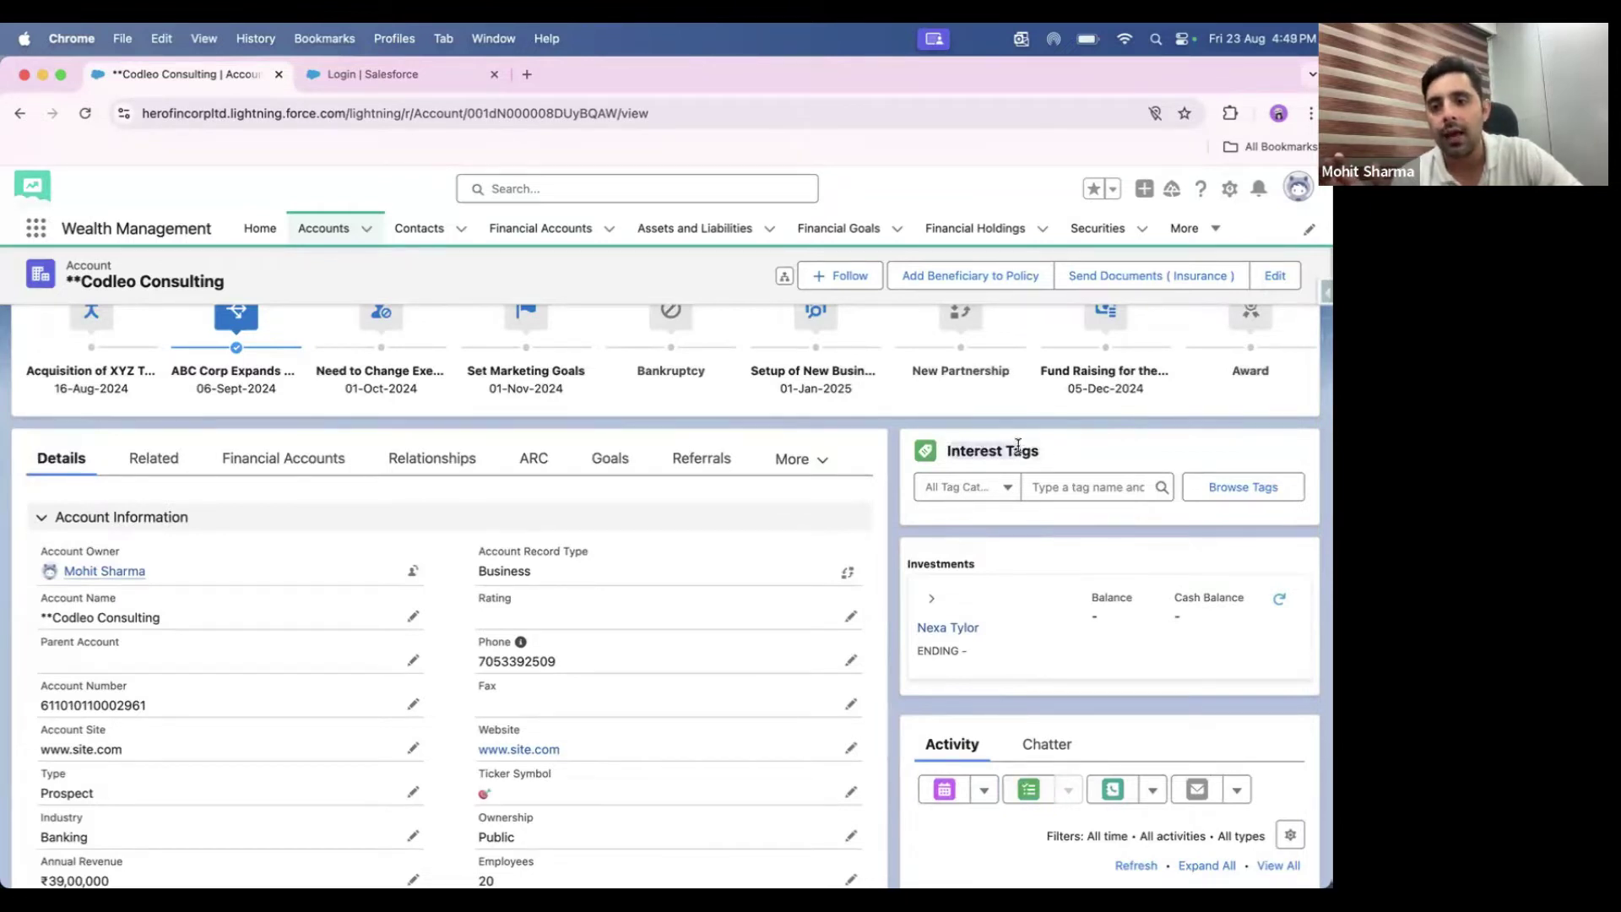
{"action": "left_click", "coordinate": [994, 488]}
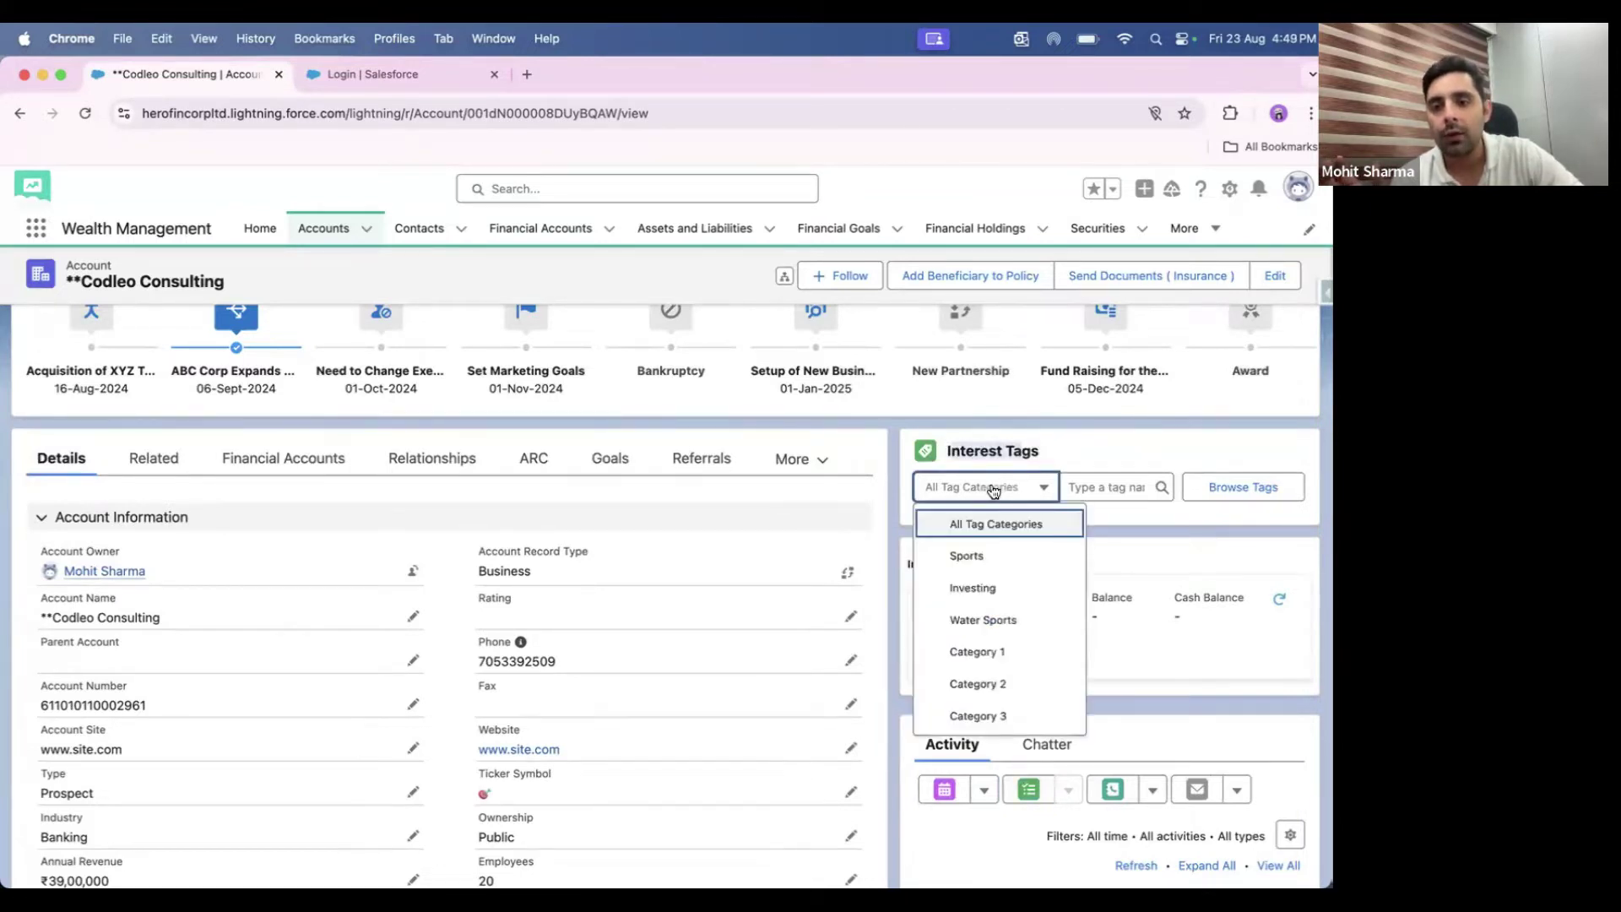
{"action": "left_click", "coordinate": [967, 554]}
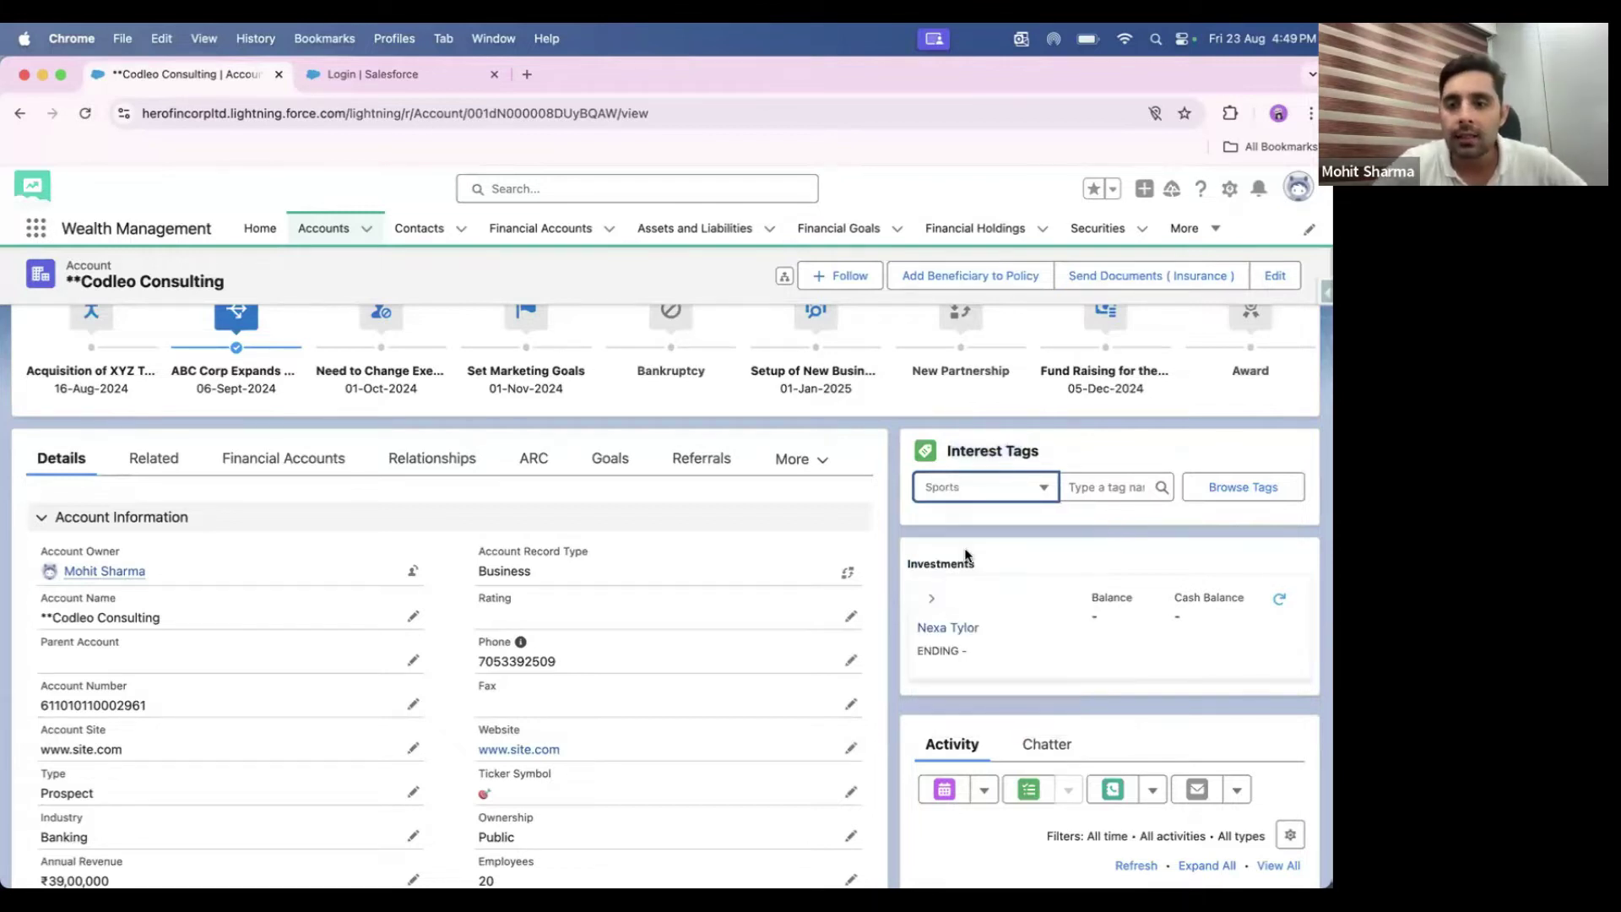
{"action": "left_click", "coordinate": [1107, 487]}
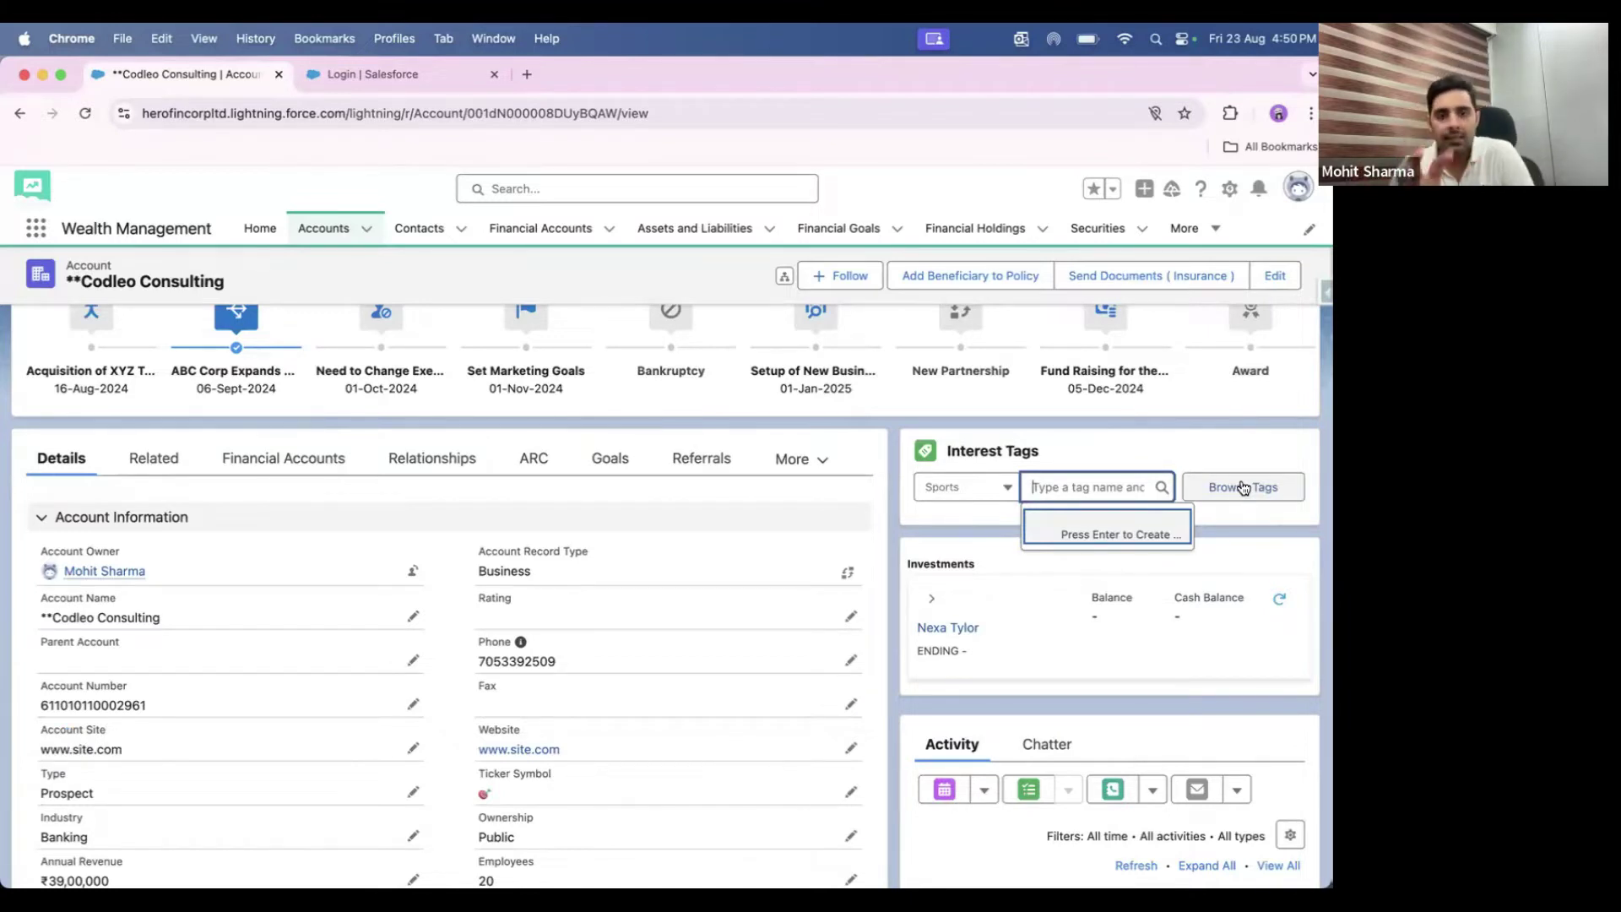
- Examine the account's related records, from alerts, financial deals and interactions to producers, insurance policies, claims, contacts and opportunities
{"action": "left_click", "coordinate": [155, 459]}
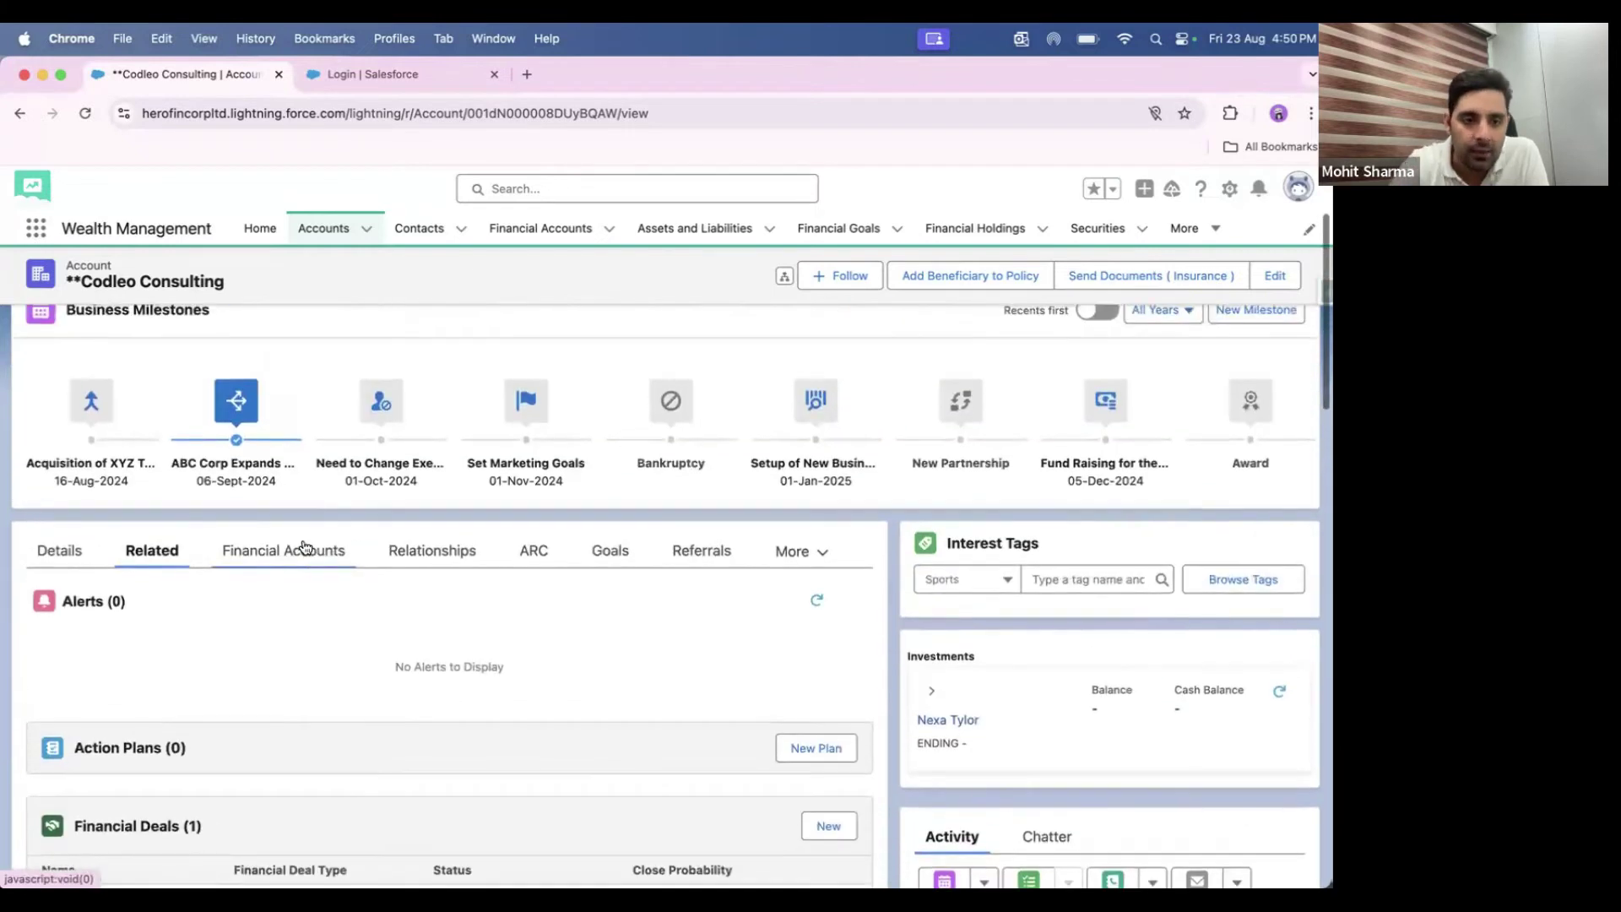
{"action": "scroll", "coordinate": [338, 569], "scroll_direction": "down", "scroll_amount": 5}
{"action": "scroll", "coordinate": [279, 549], "scroll_direction": "down", "scroll_amount": 3}
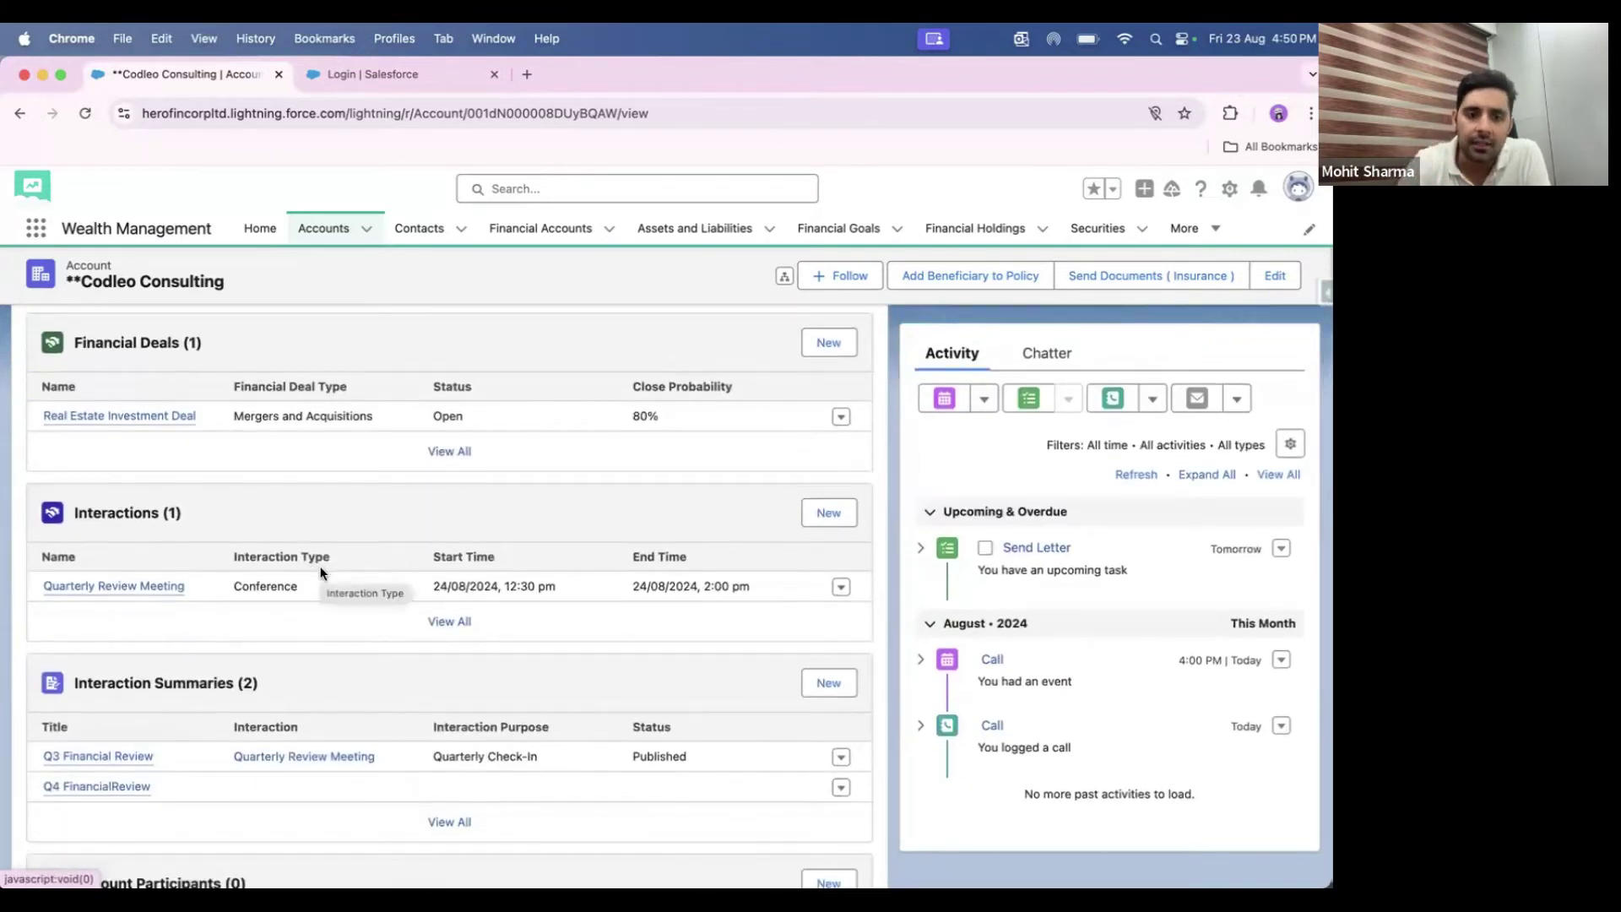
{"action": "scroll", "coordinate": [380, 599], "scroll_direction": "down", "scroll_amount": 4}
{"action": "scroll", "coordinate": [385, 643], "scroll_direction": "down", "scroll_amount": 2}
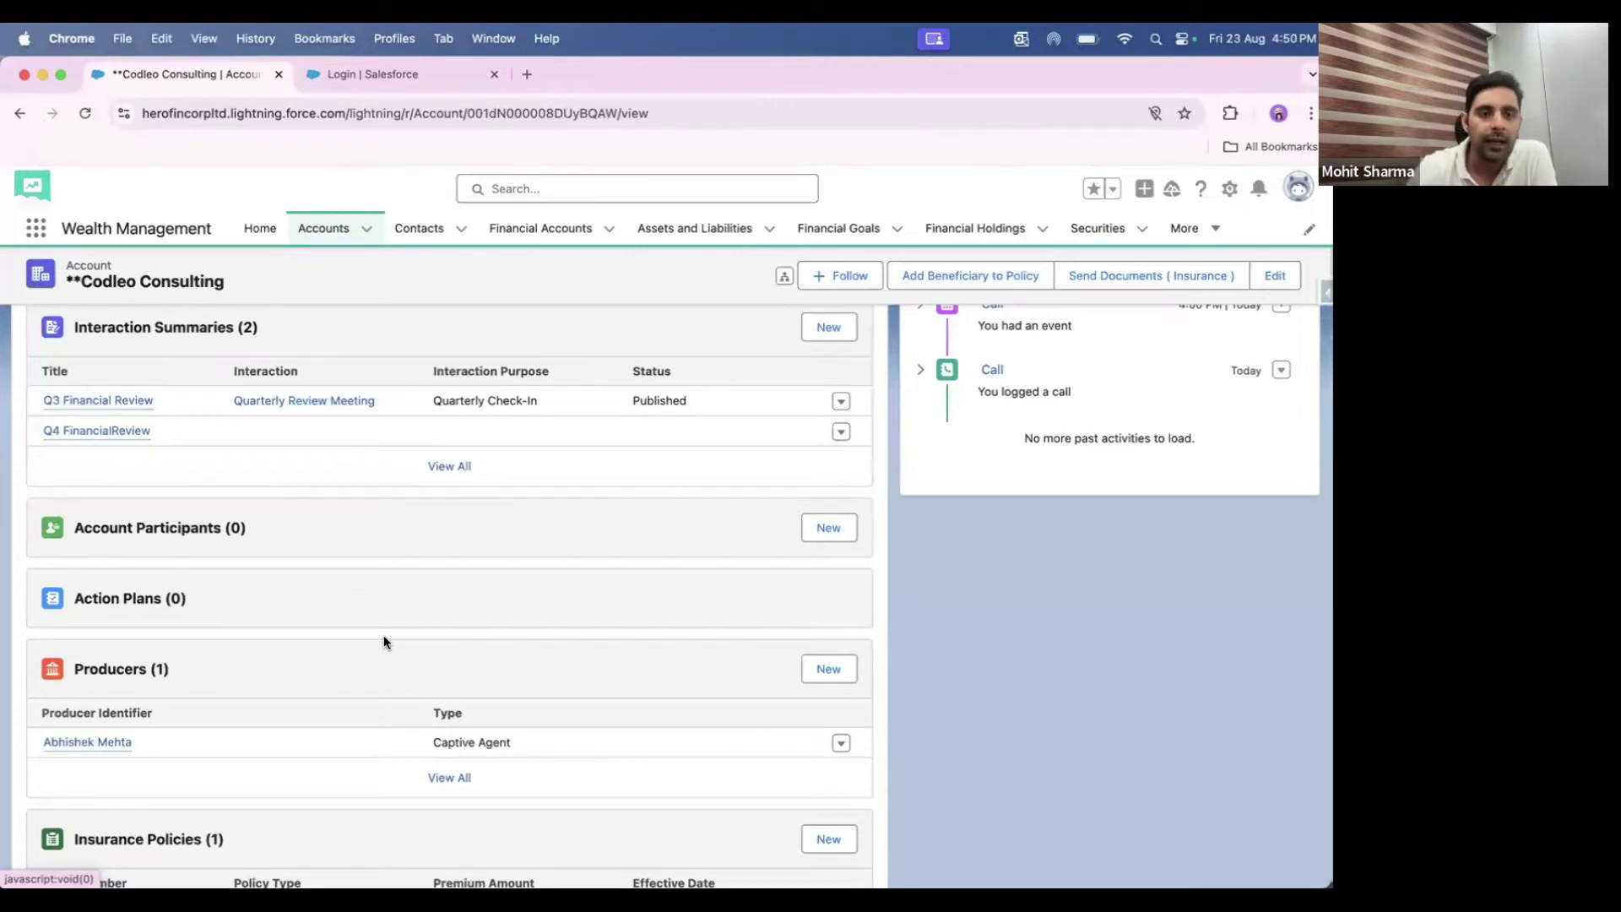
{"action": "scroll", "coordinate": [383, 637], "scroll_direction": "down", "scroll_amount": 3}
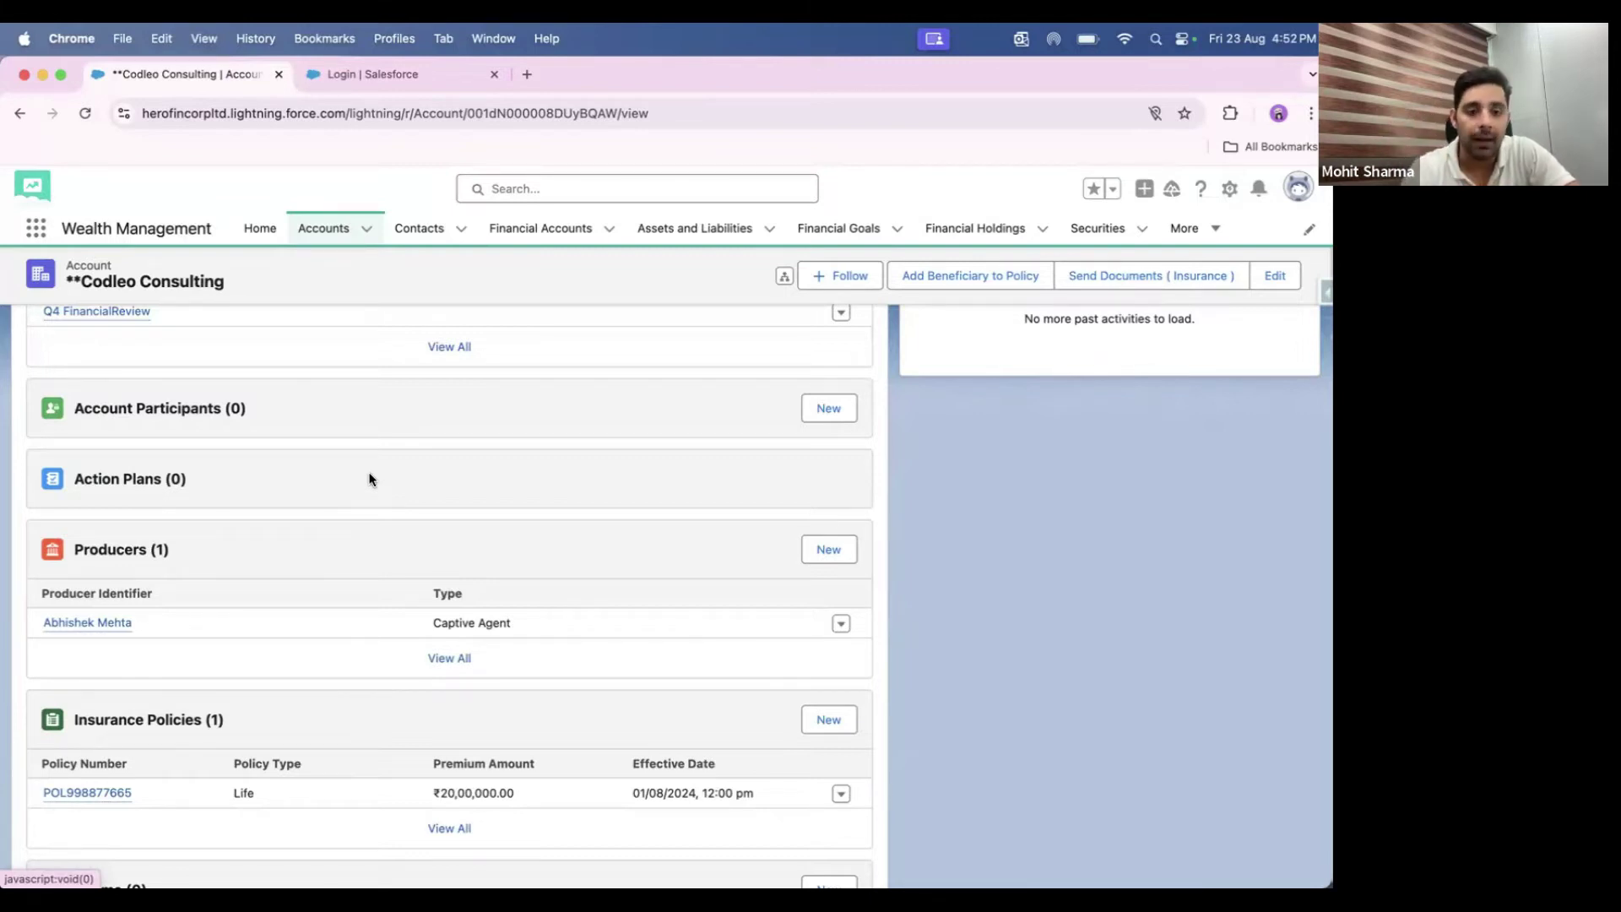
{"action": "scroll", "coordinate": [369, 480], "scroll_direction": "down", "scroll_amount": 5}
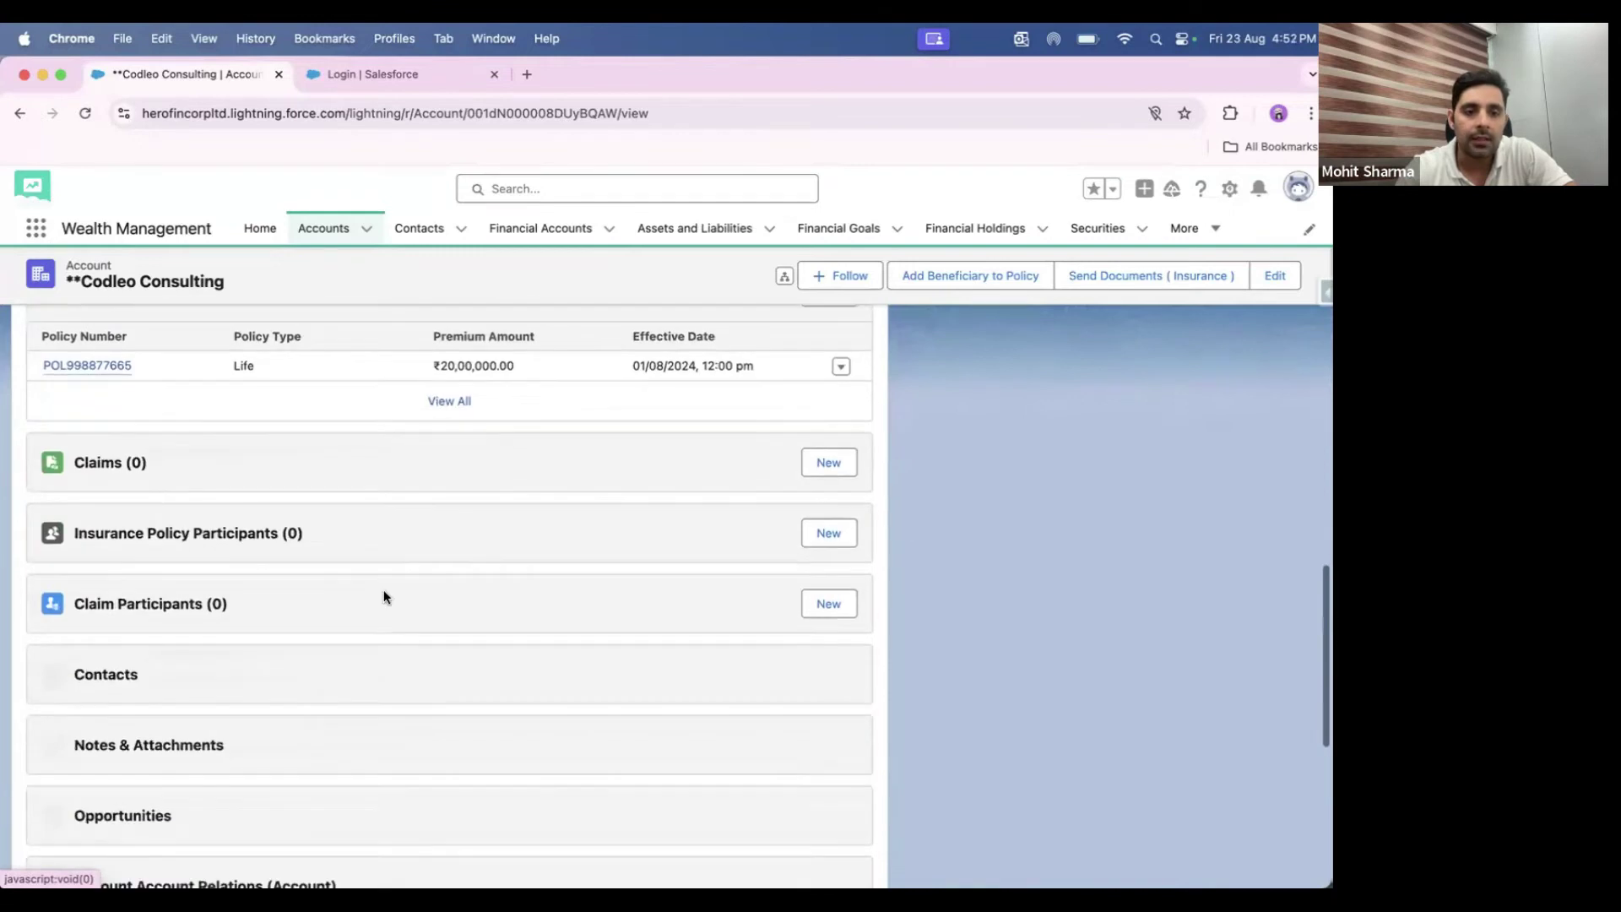
{"action": "scroll", "coordinate": [383, 596], "scroll_direction": "down", "scroll_amount": 3}
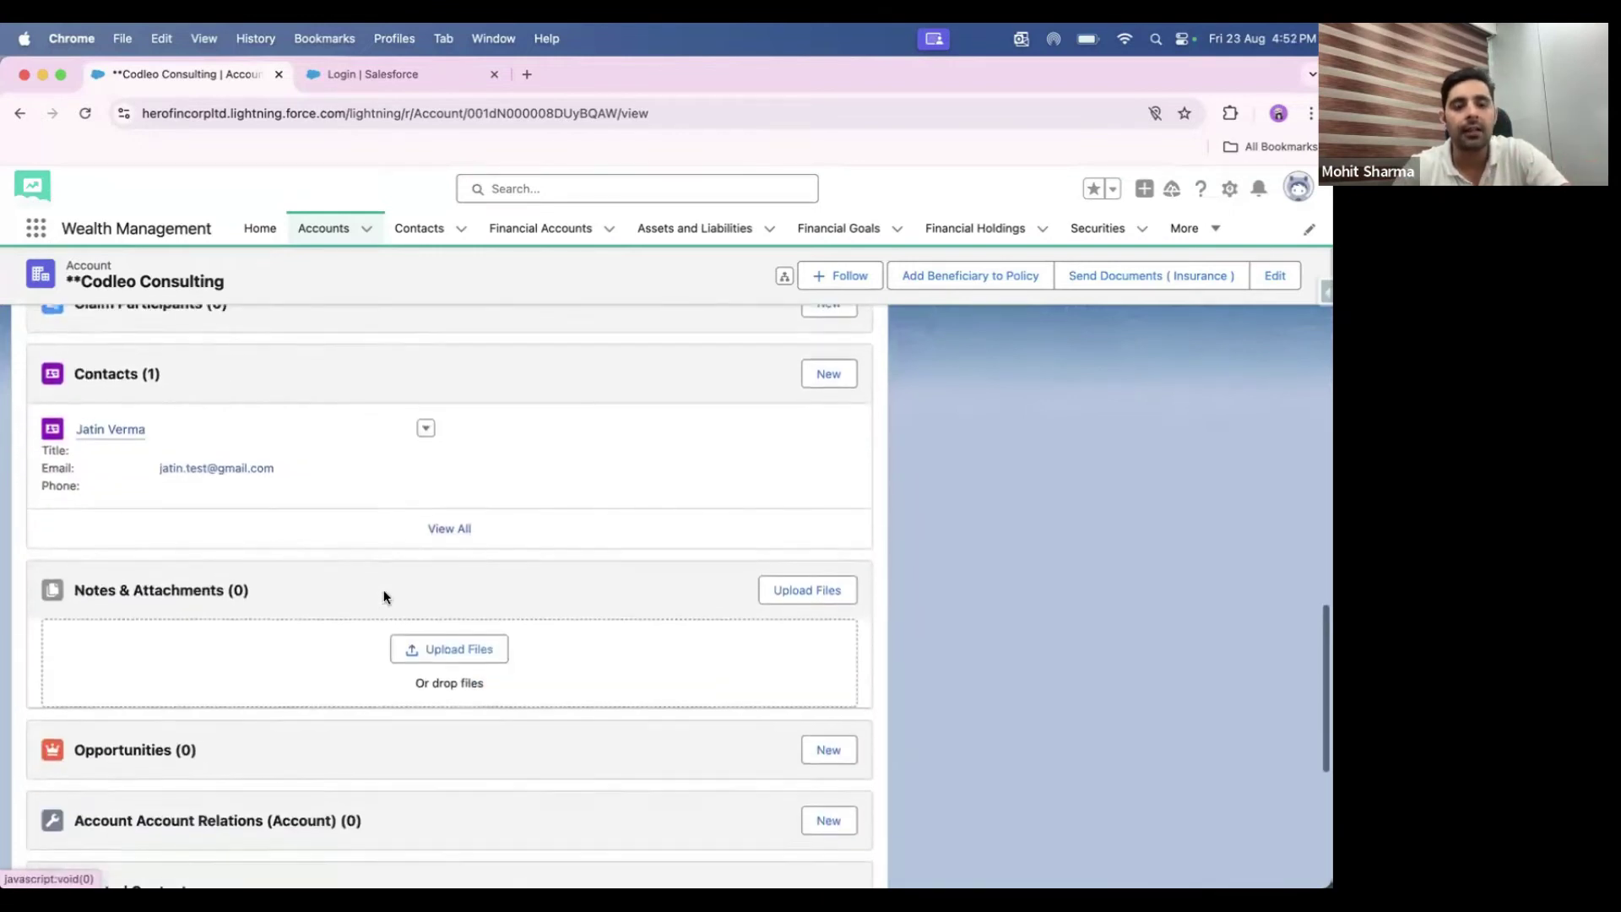
{"action": "scroll", "coordinate": [383, 597], "scroll_direction": "down", "scroll_amount": 1}
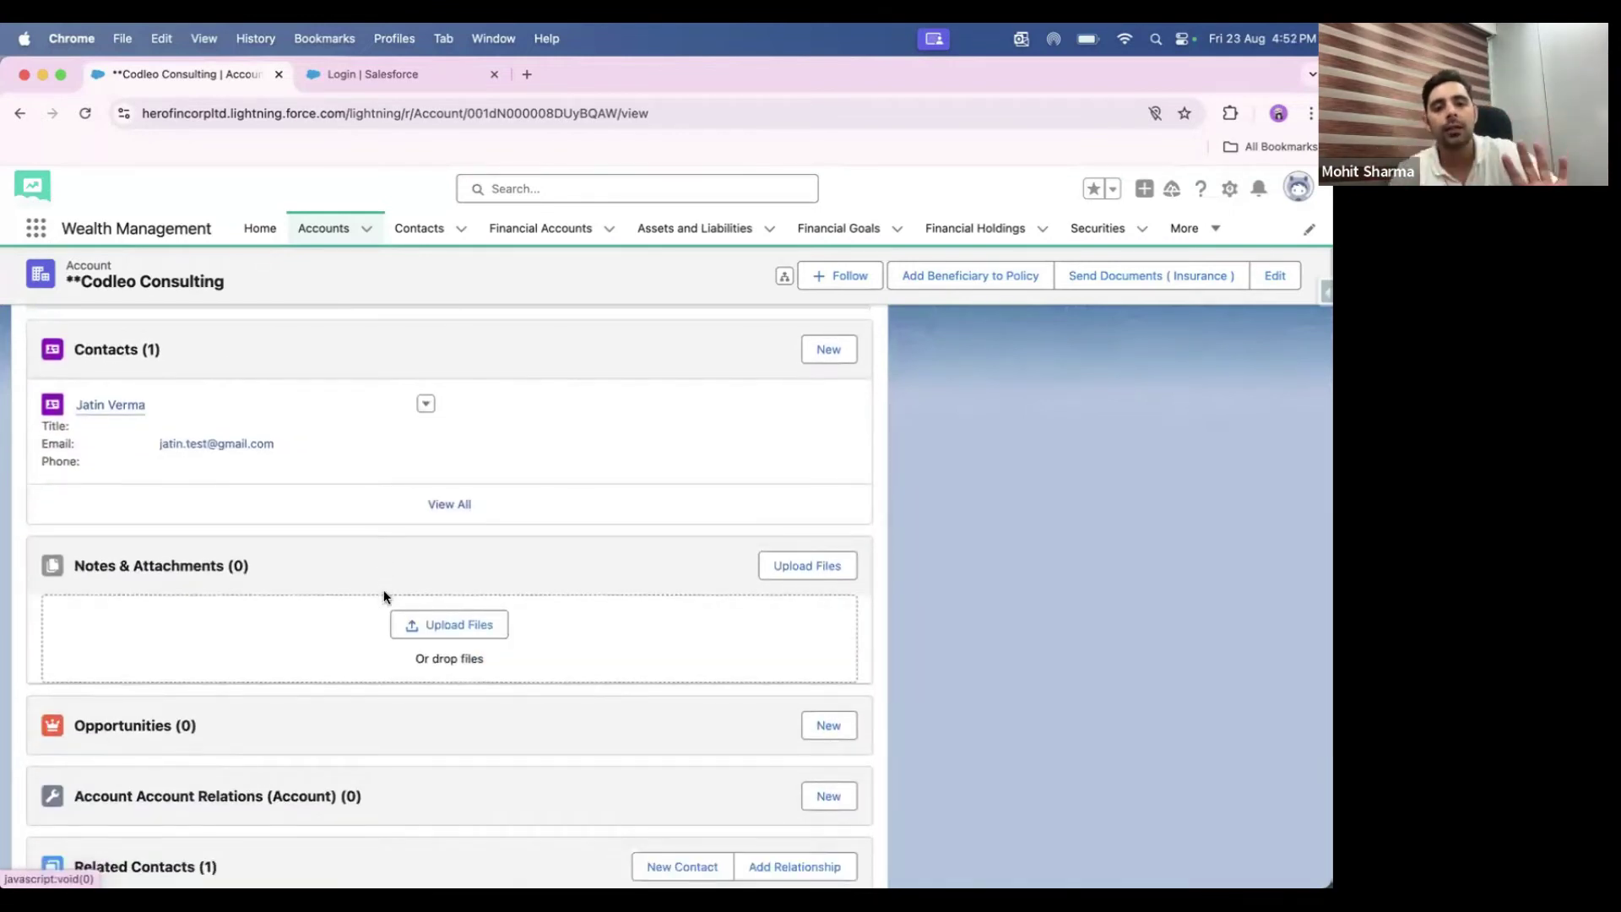
- Examine the account's financial summary, investment and bank accounts, insurance policies, financial account roles, and assets and liabilities
{"action": "scroll", "coordinate": [384, 589], "scroll_direction": "up", "scroll_amount": 15}
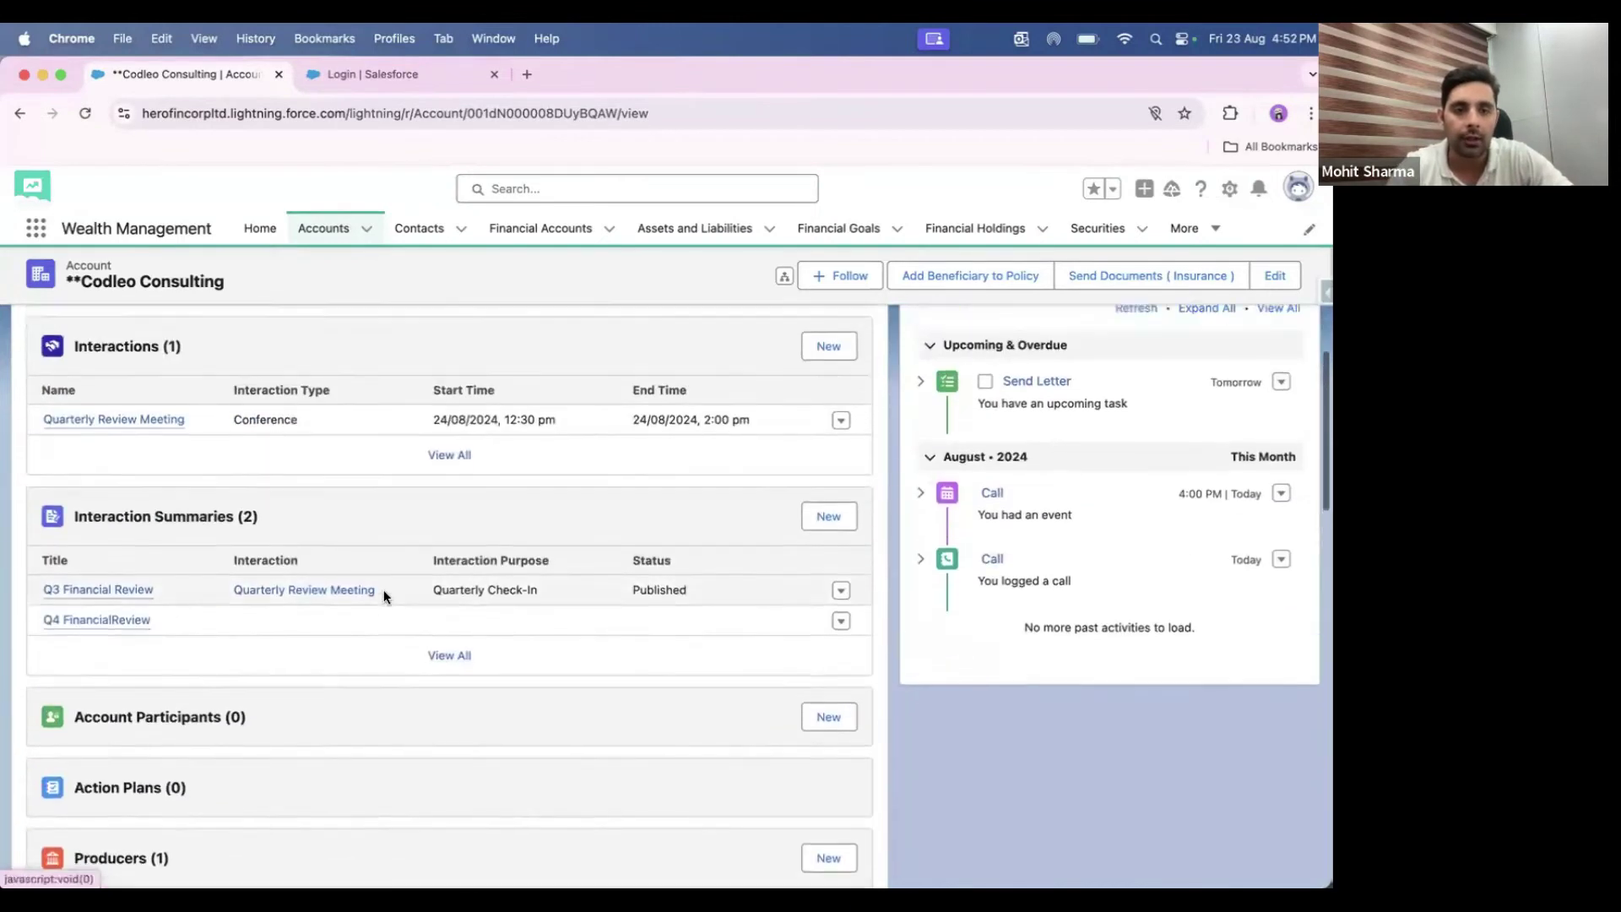
{"action": "left_click", "coordinate": [281, 718]}
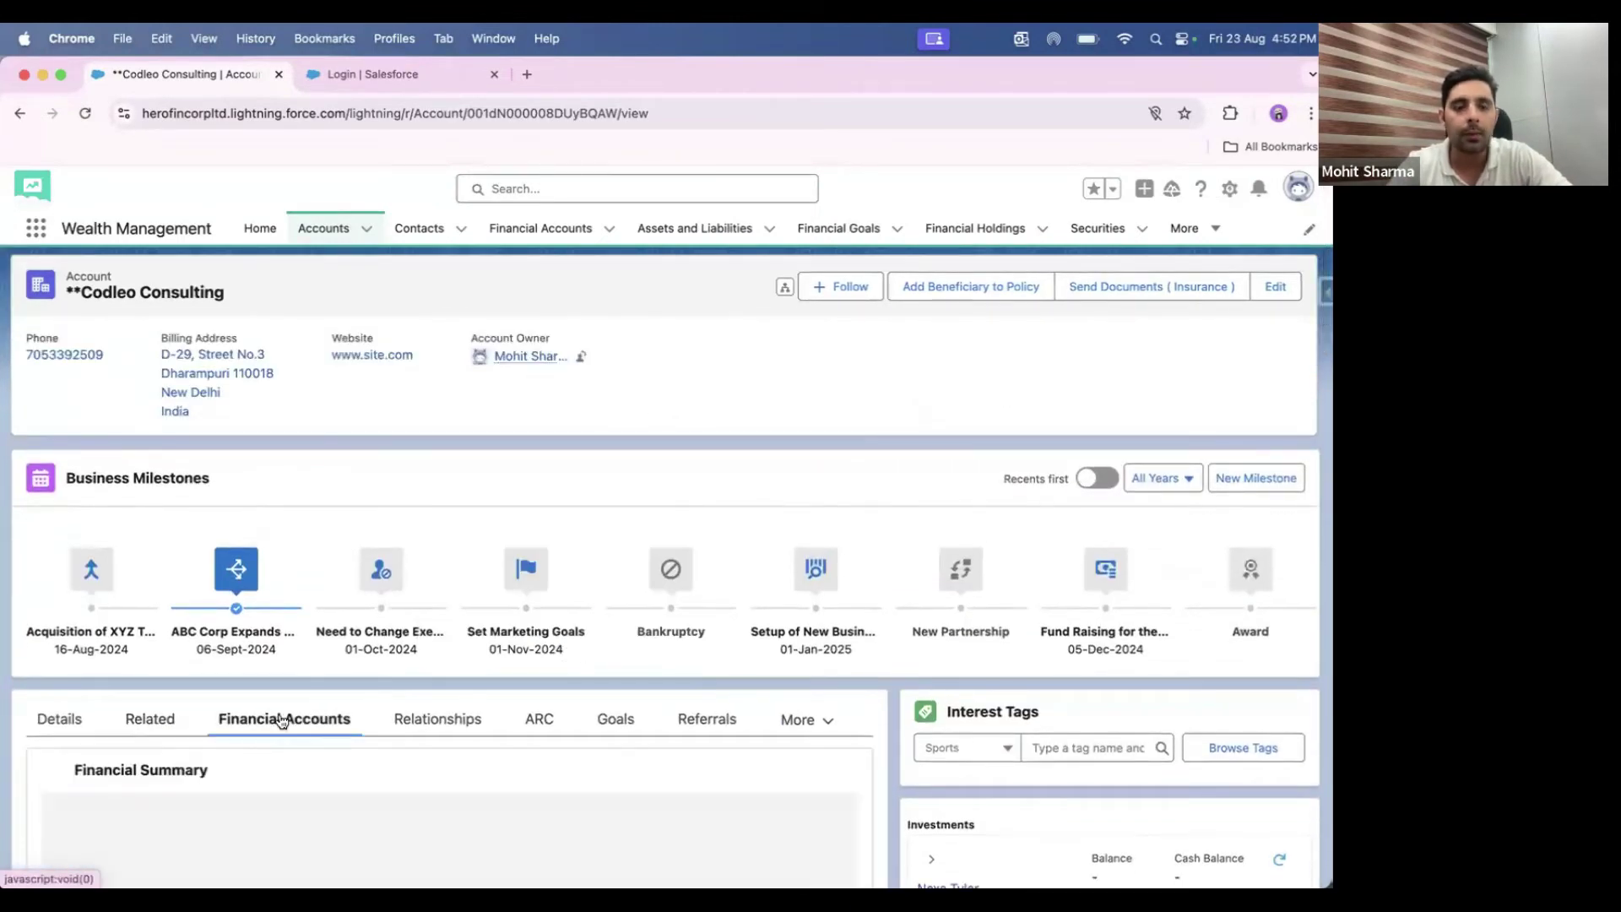
{"action": "scroll", "coordinate": [281, 715], "scroll_direction": "down", "scroll_amount": 3}
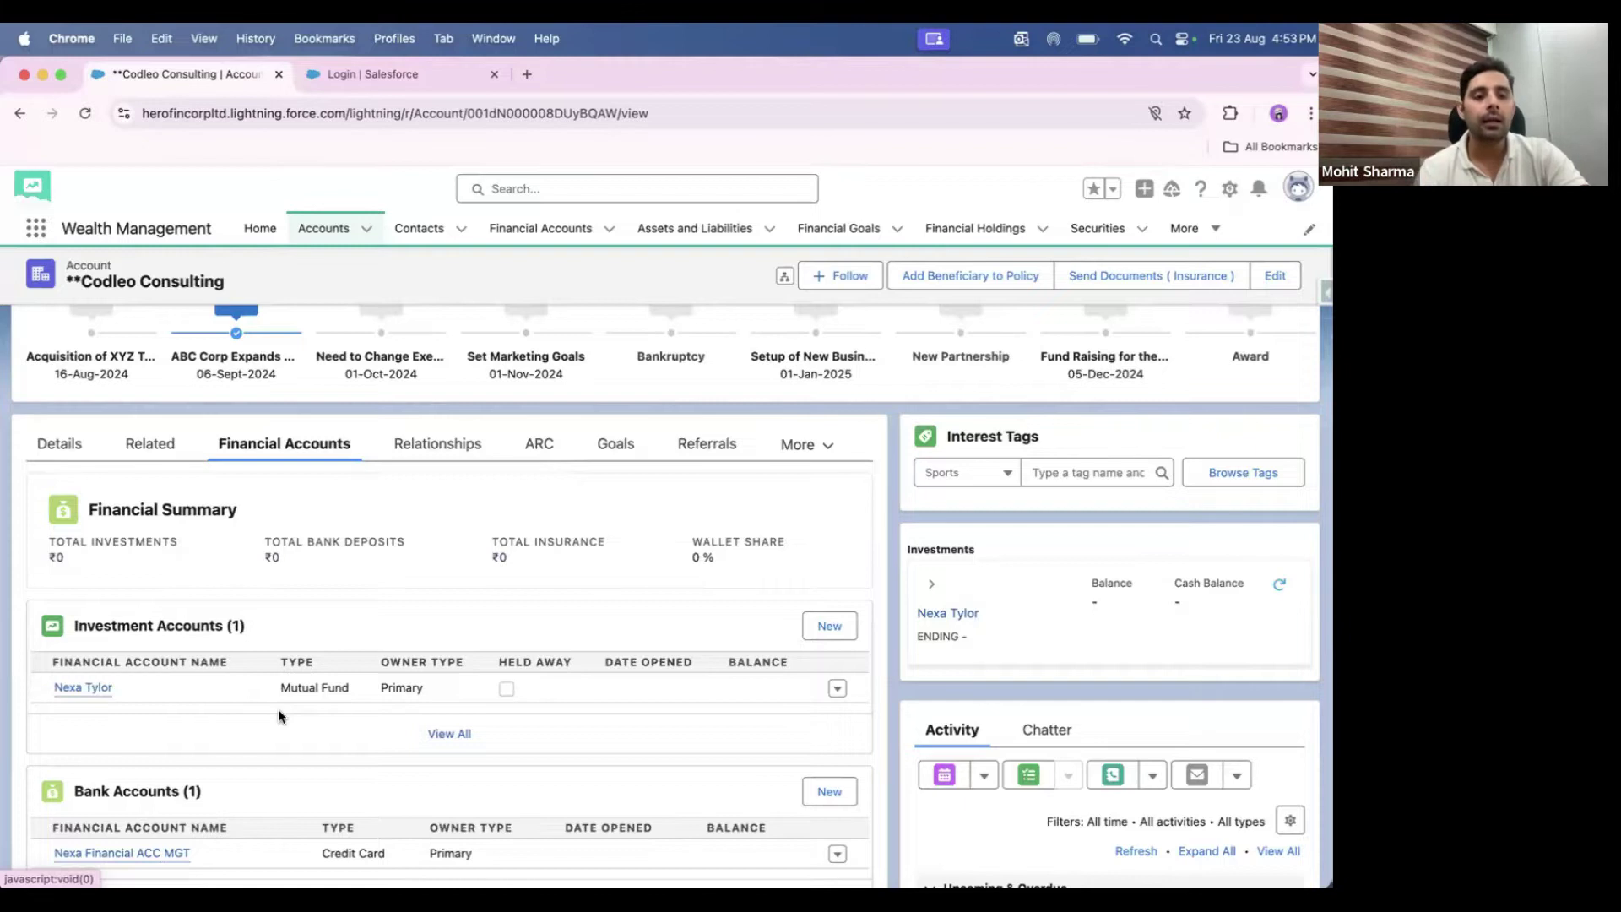
{"action": "scroll", "coordinate": [278, 712], "scroll_direction": "down", "scroll_amount": 2}
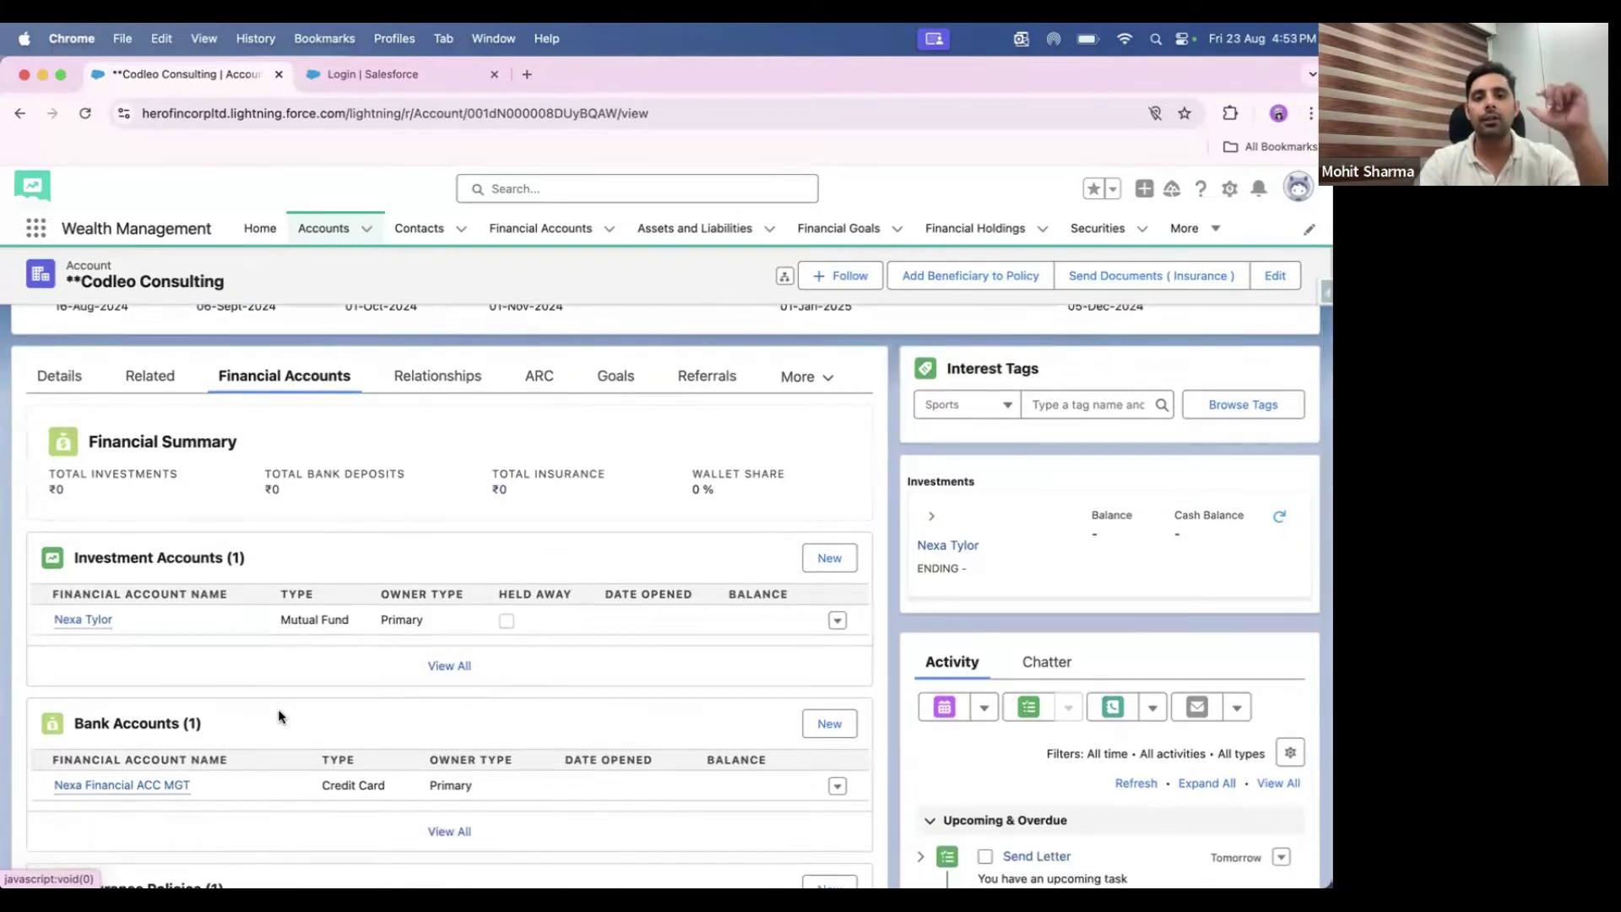
{"action": "scroll", "coordinate": [278, 716], "scroll_direction": "down", "scroll_amount": 2}
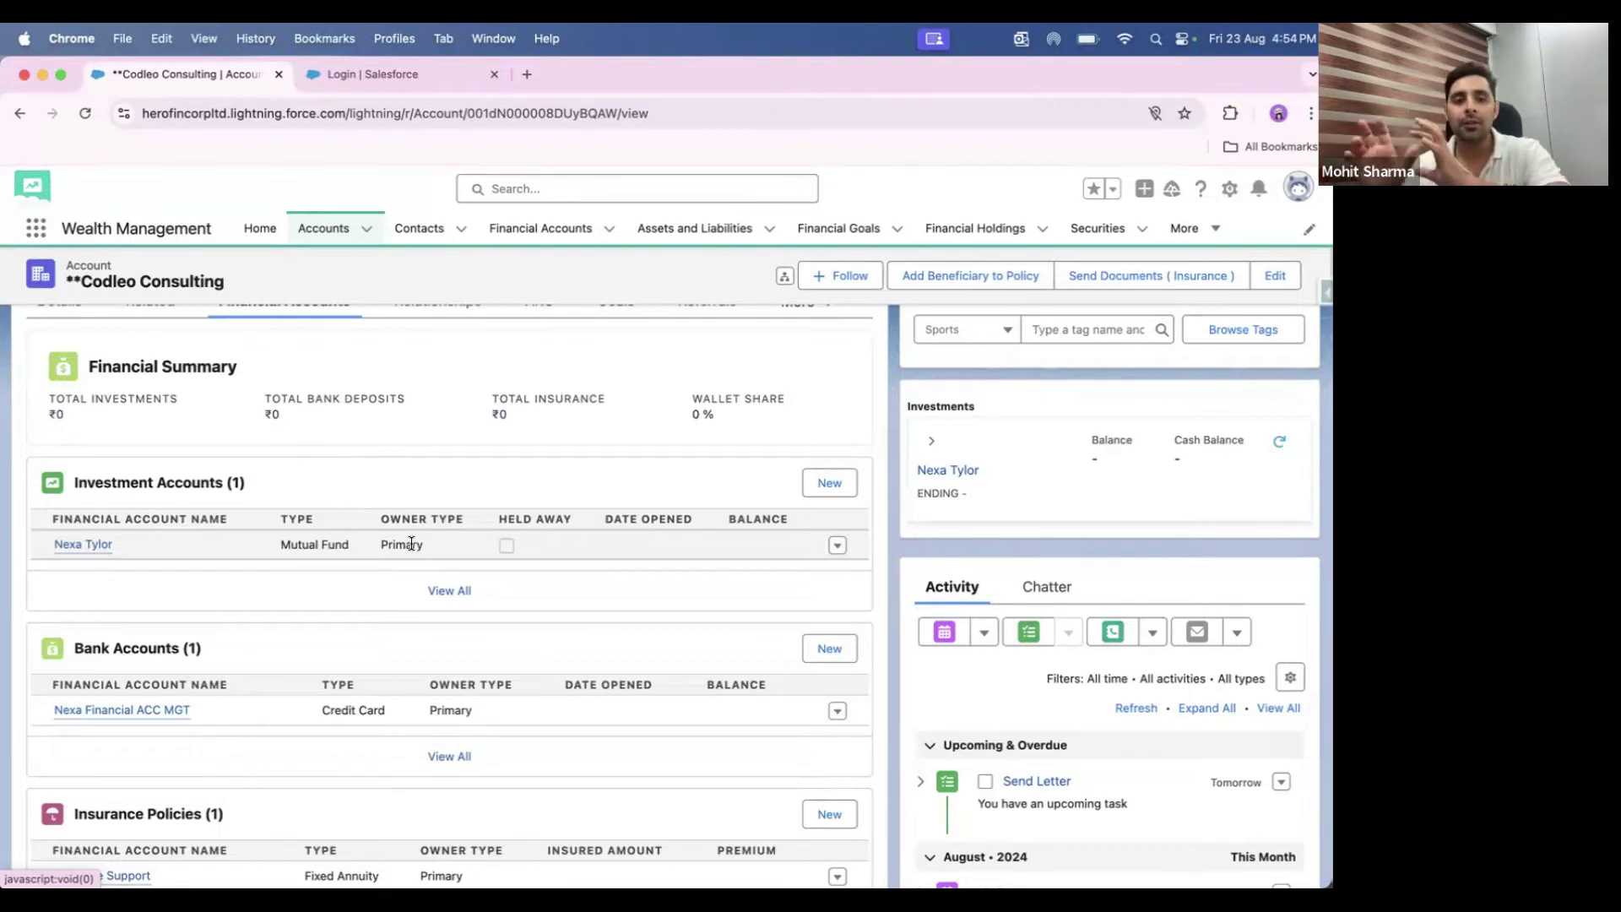
{"action": "scroll", "coordinate": [410, 542], "scroll_direction": "down", "scroll_amount": 1}
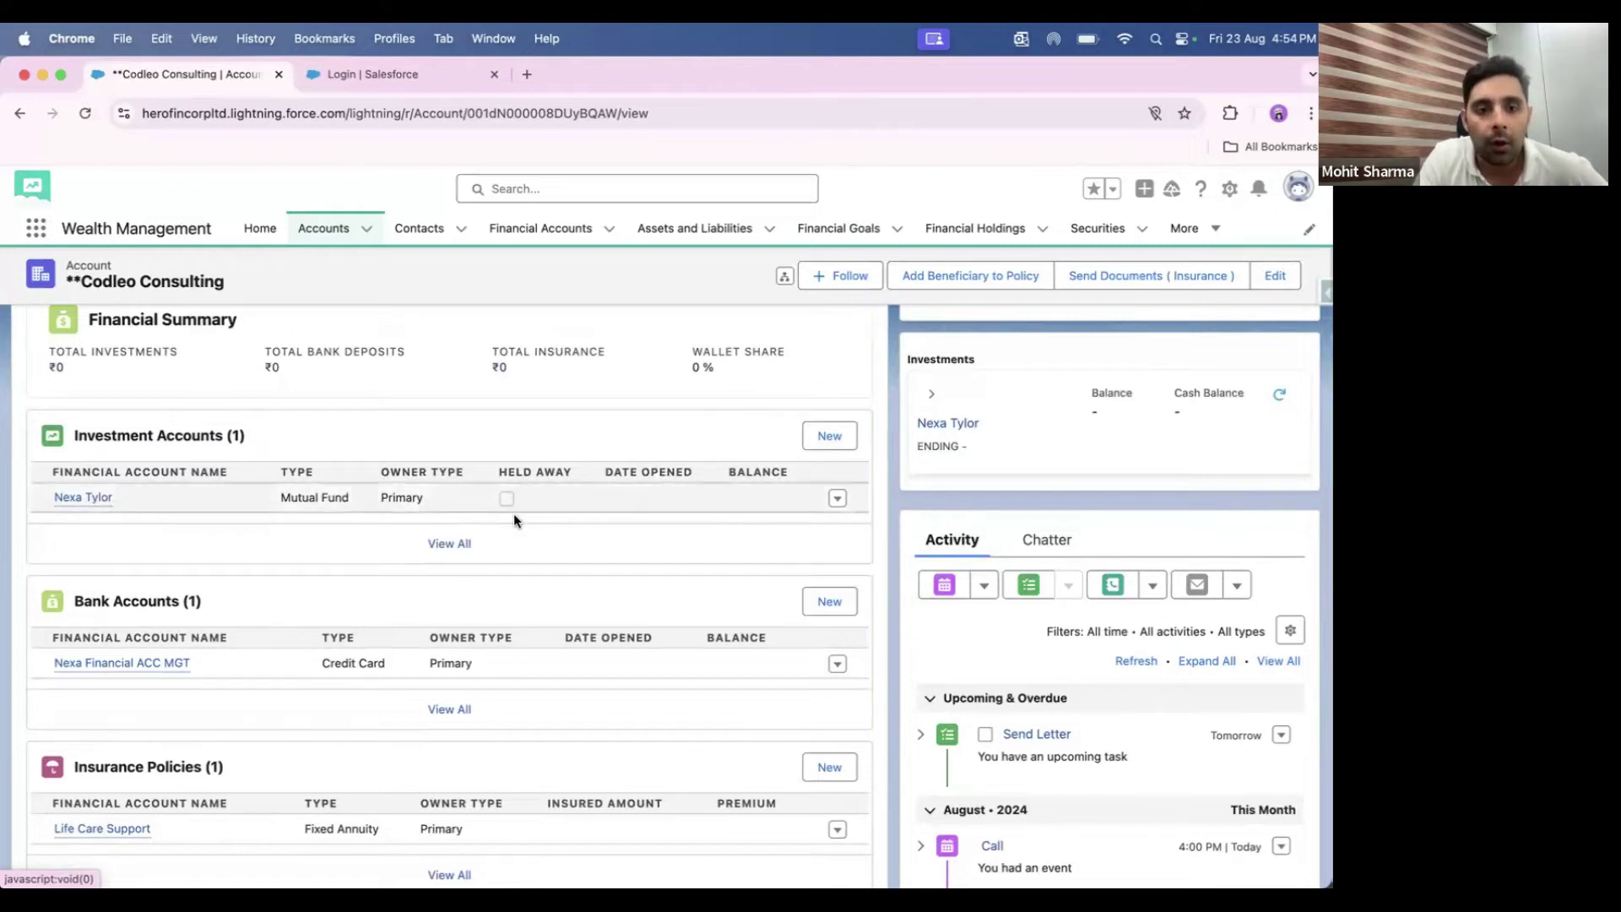
{"action": "scroll", "coordinate": [516, 519], "scroll_direction": "down", "scroll_amount": 1}
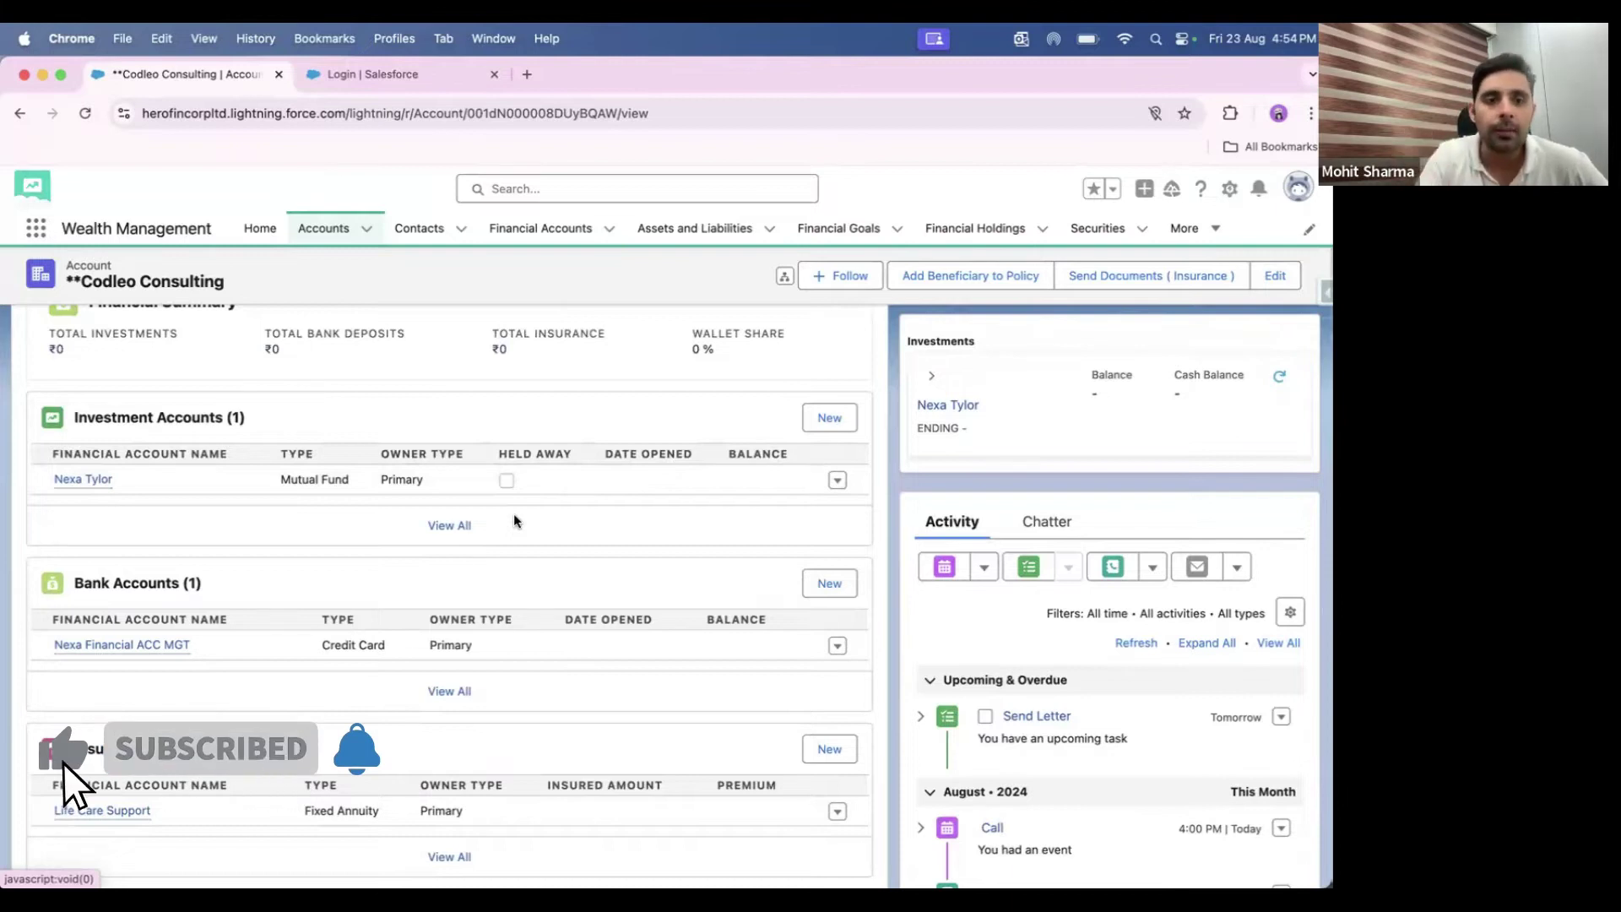
{"action": "scroll", "coordinate": [515, 520], "scroll_direction": "down", "scroll_amount": 3}
{"action": "scroll", "coordinate": [513, 520], "scroll_direction": "down", "scroll_amount": 1}
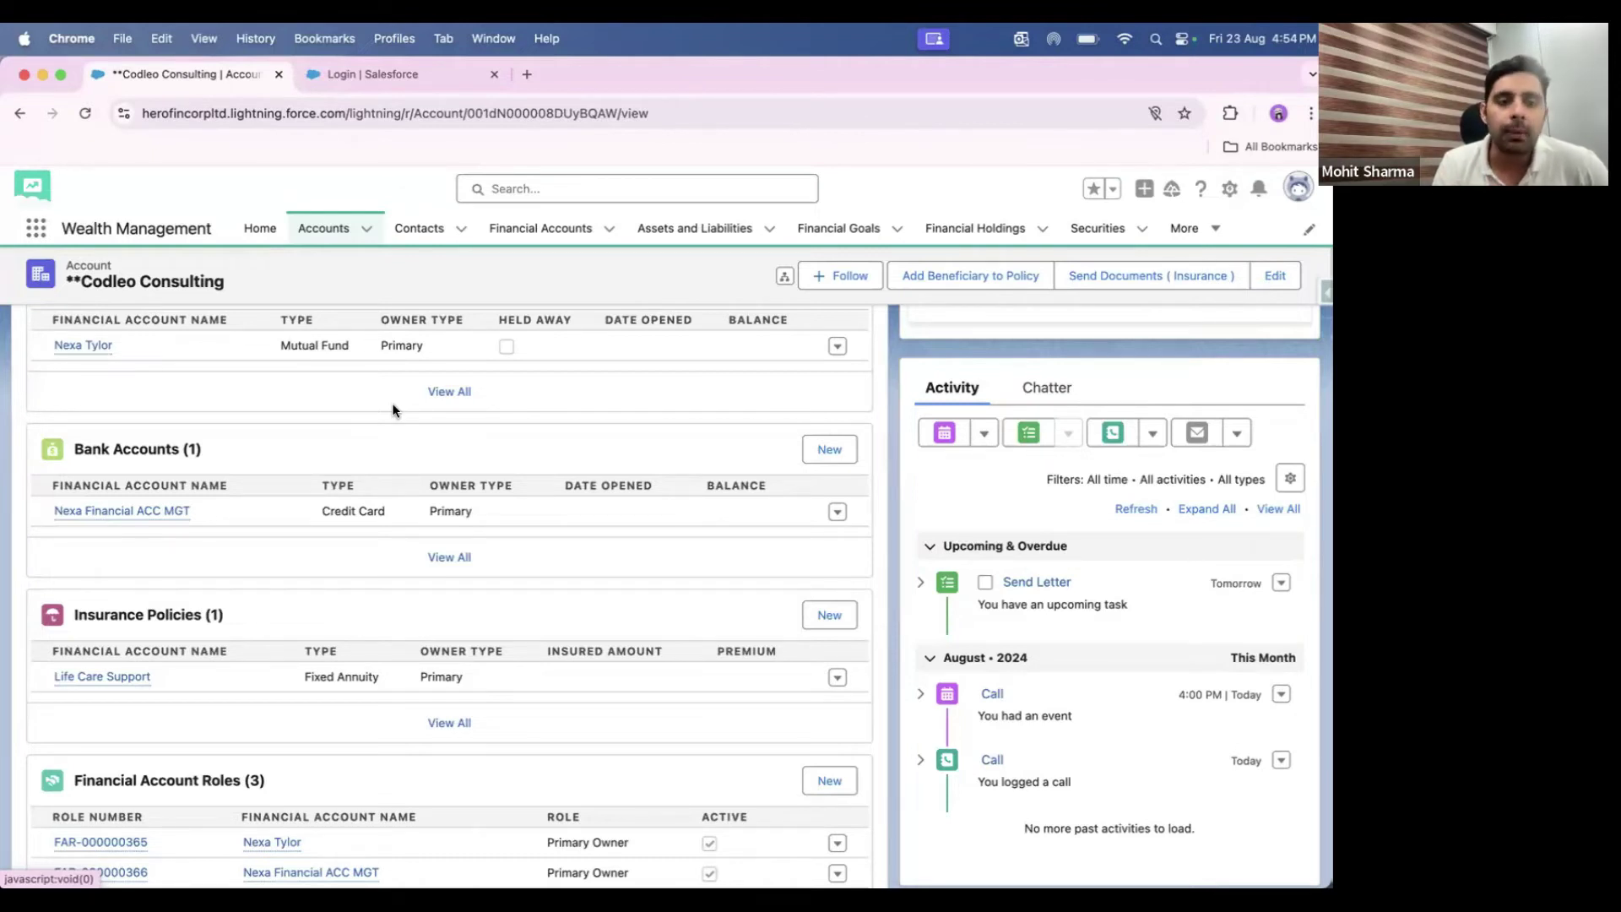
{"action": "scroll", "coordinate": [392, 410], "scroll_direction": "down", "scroll_amount": 5}
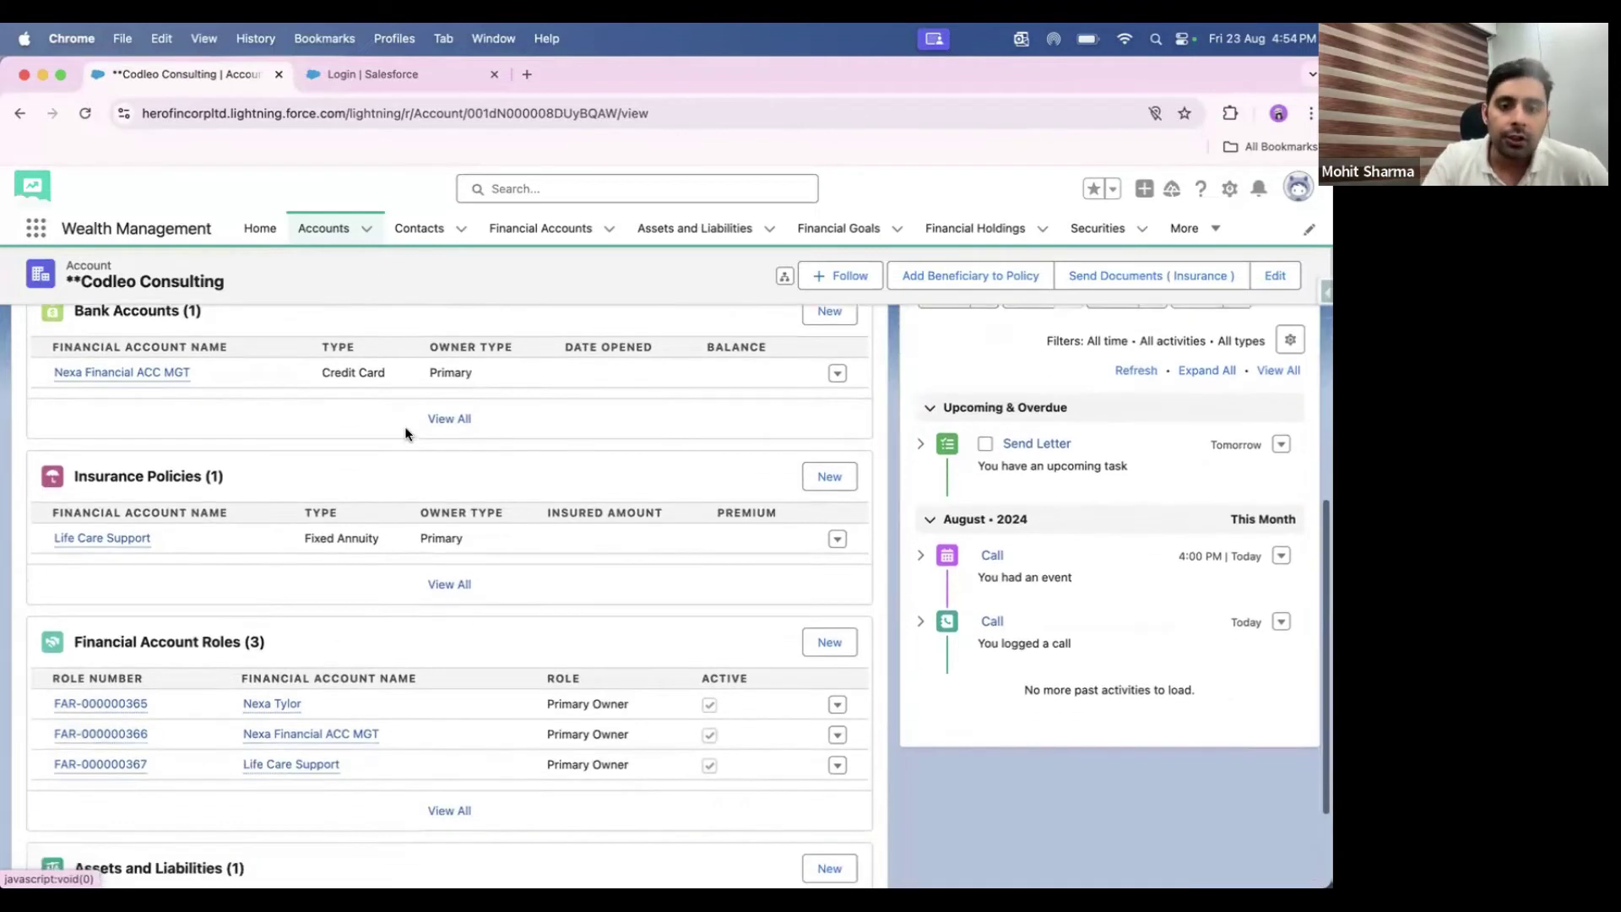
{"action": "scroll", "coordinate": [406, 434], "scroll_direction": "down", "scroll_amount": 1}
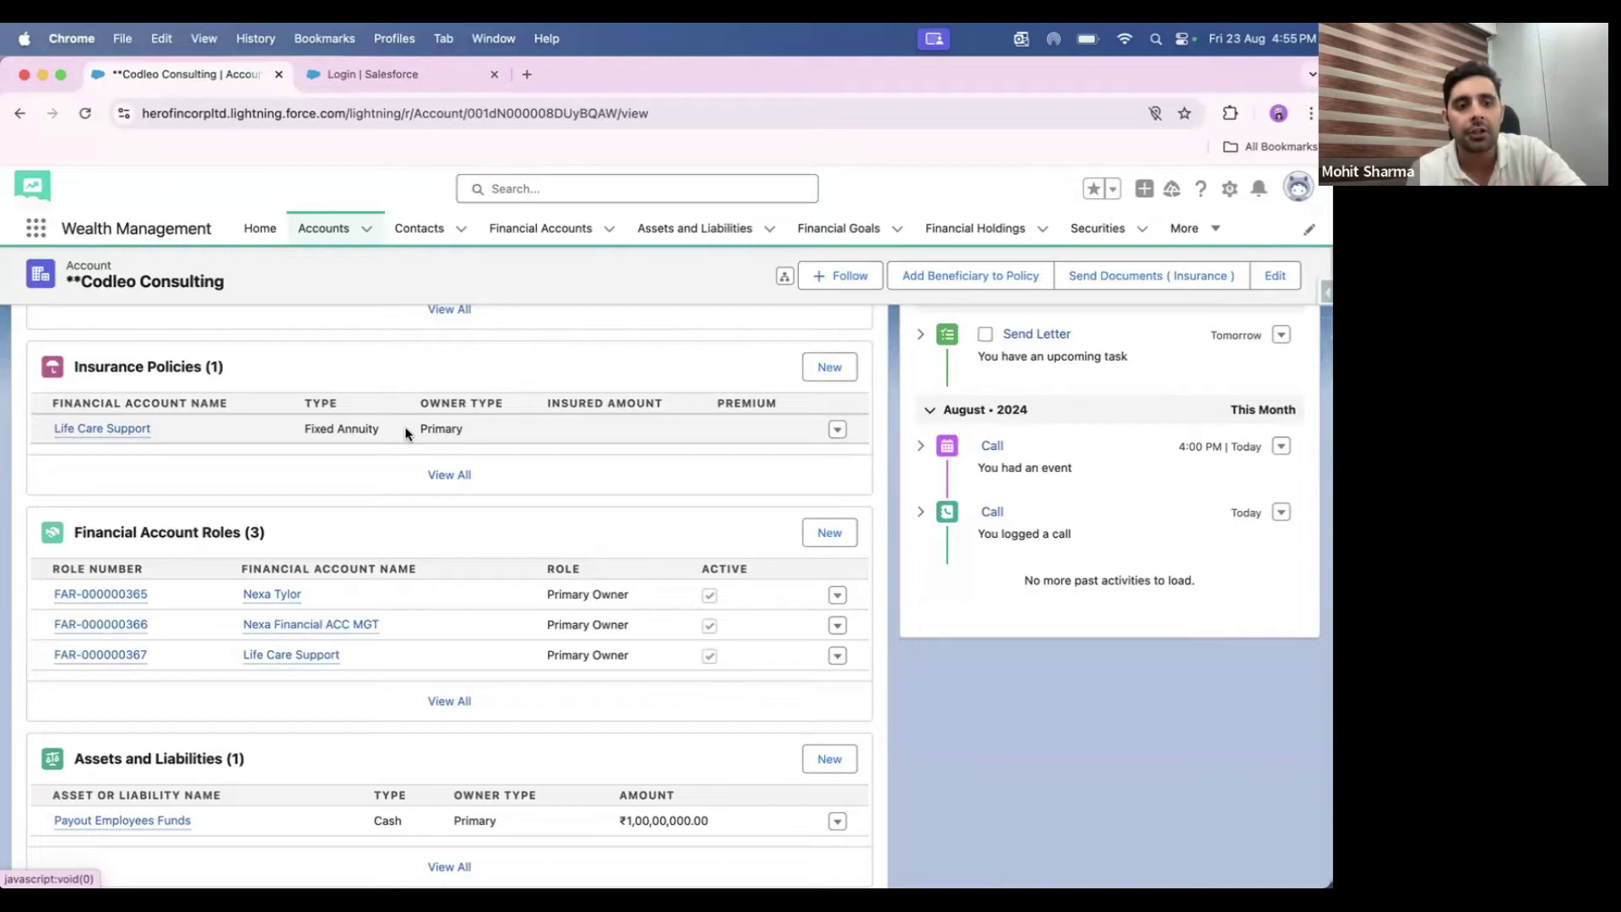
{"action": "scroll", "coordinate": [406, 433], "scroll_direction": "down", "scroll_amount": 1}
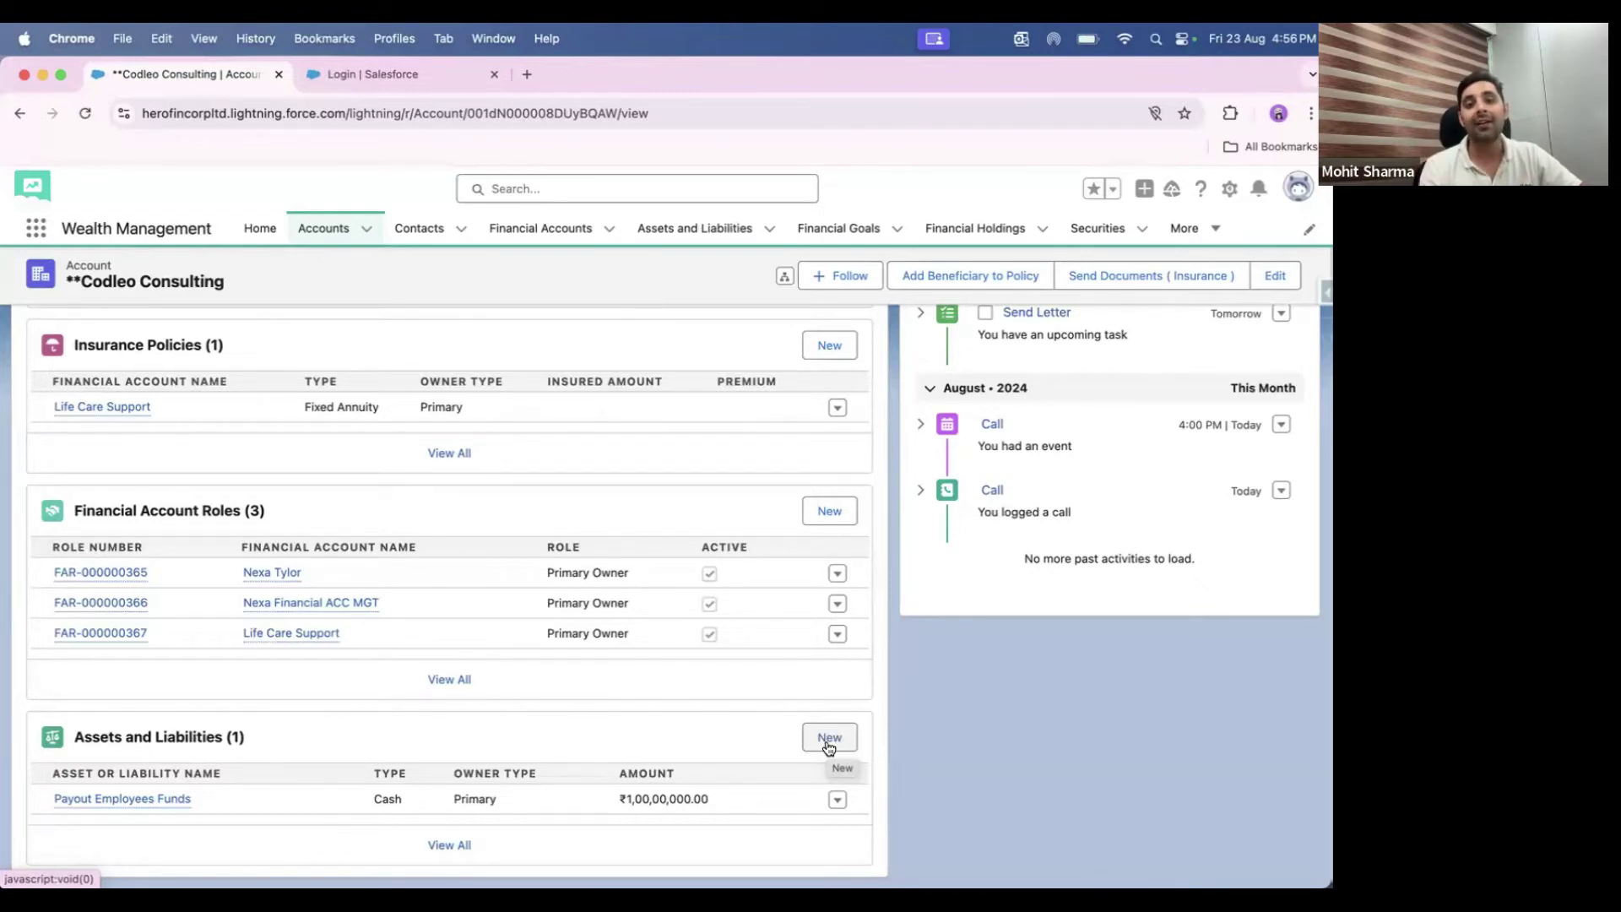
- Examine the account's relationship map, groups, related accounts and related contacts, and check the action for adding a related account
{"action": "scroll", "coordinate": [829, 675], "scroll_direction": "up", "scroll_amount": 10}
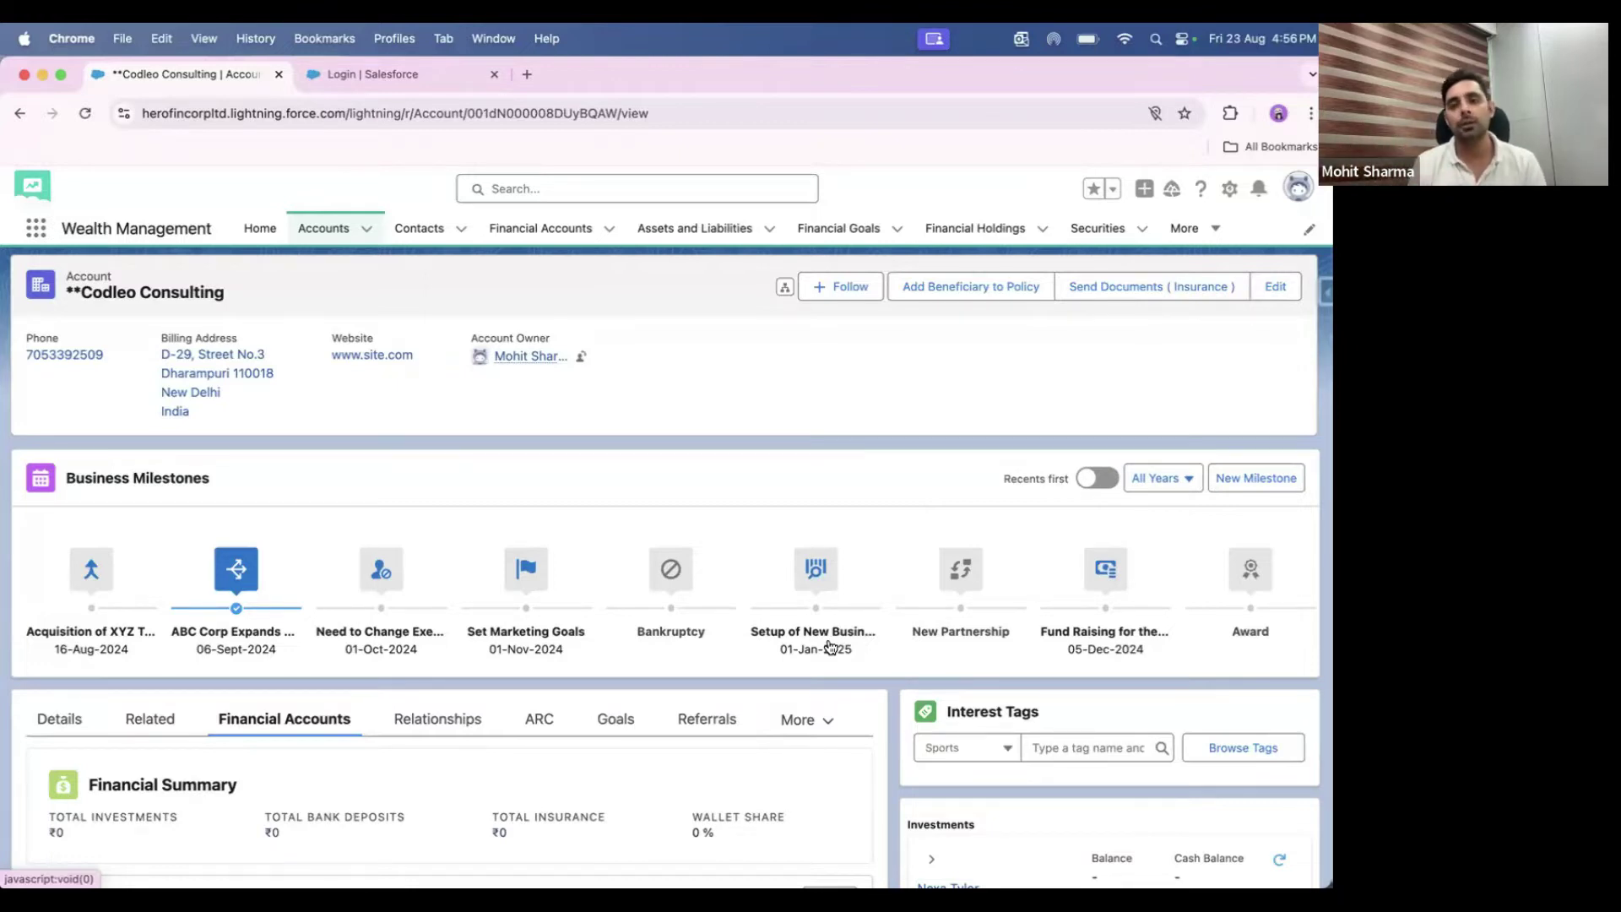
{"action": "scroll", "coordinate": [829, 647], "scroll_direction": "down", "scroll_amount": 5}
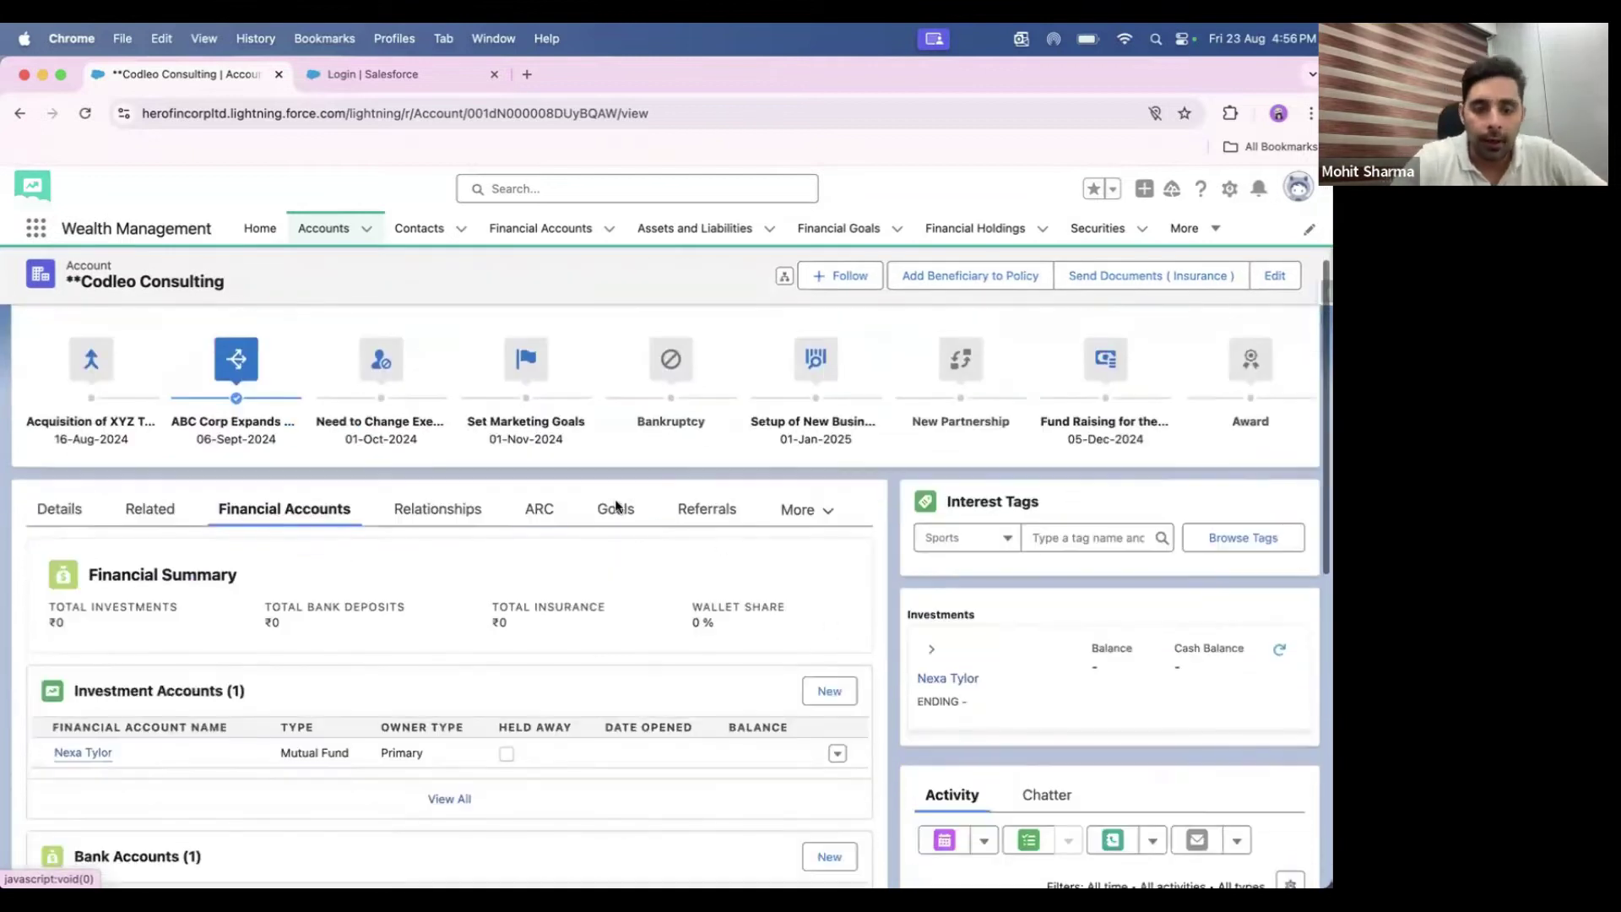
{"action": "left_click", "coordinate": [447, 518]}
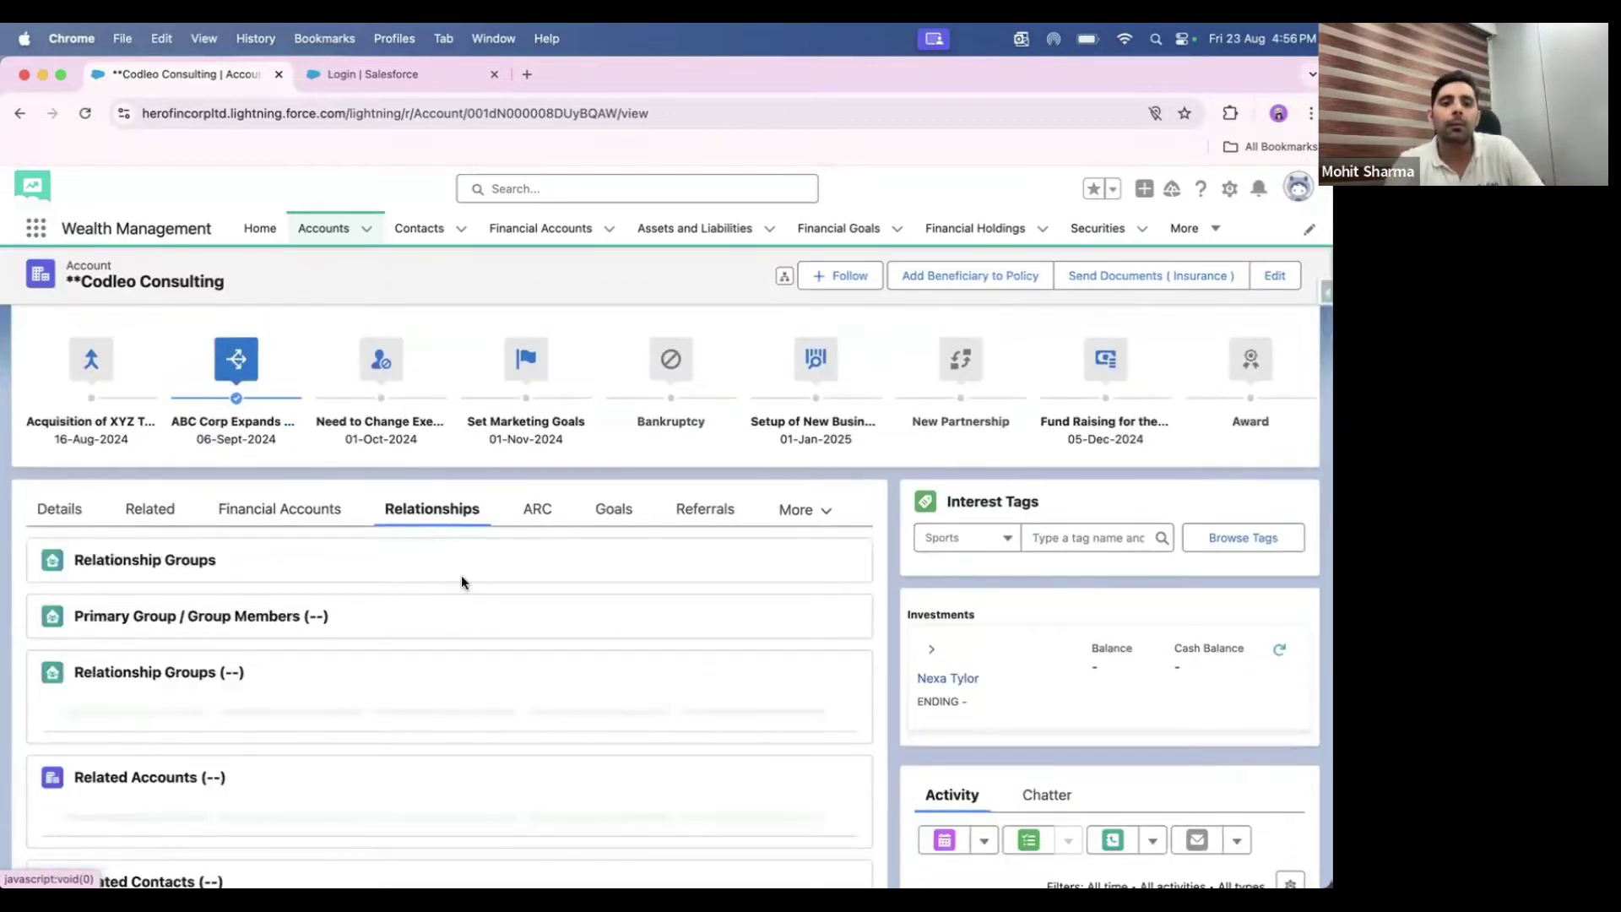
{"action": "scroll", "coordinate": [461, 582], "scroll_direction": "down", "scroll_amount": 6}
{"action": "scroll", "coordinate": [461, 583], "scroll_direction": "up", "scroll_amount": 6}
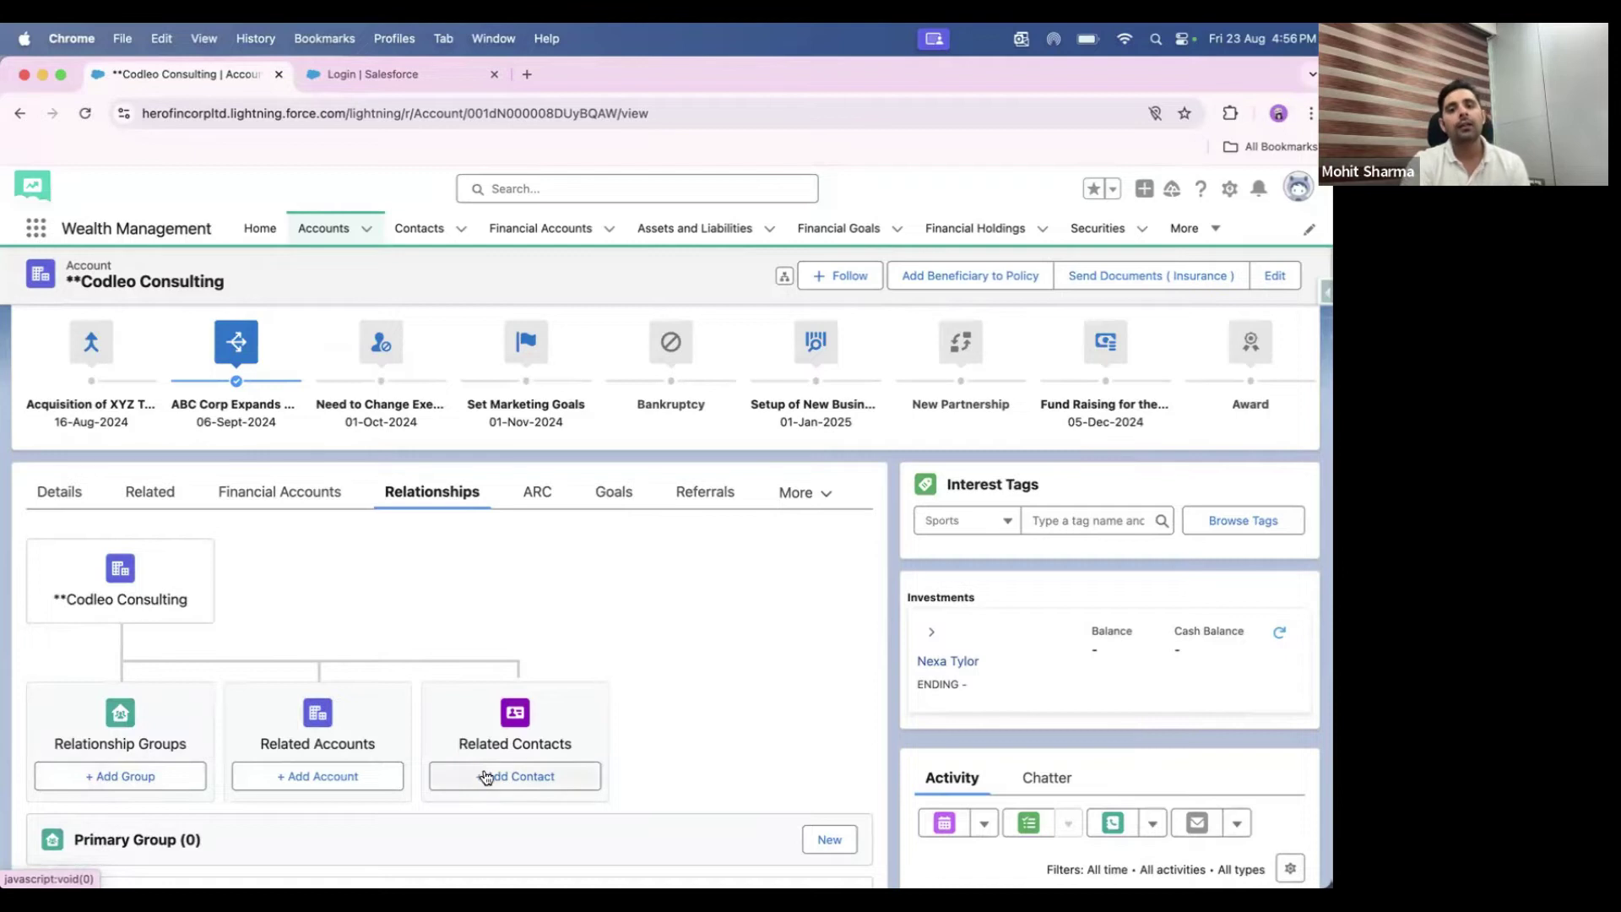
{"action": "scroll", "coordinate": [486, 775], "scroll_direction": "down", "scroll_amount": 1}
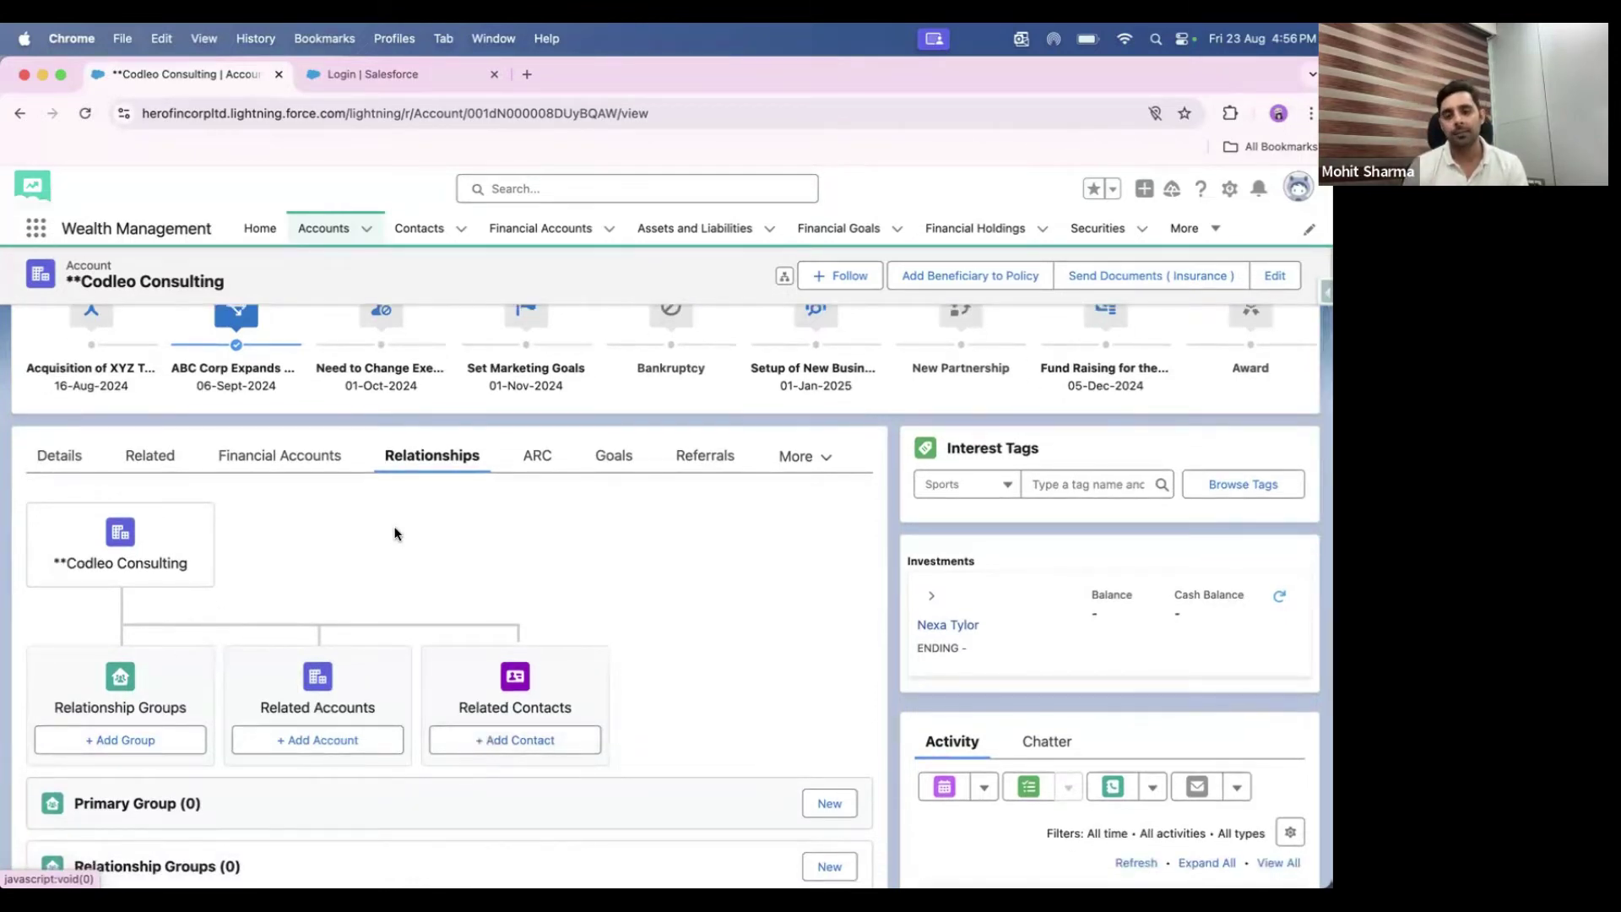
{"action": "scroll", "coordinate": [394, 533], "scroll_direction": "down", "scroll_amount": 5}
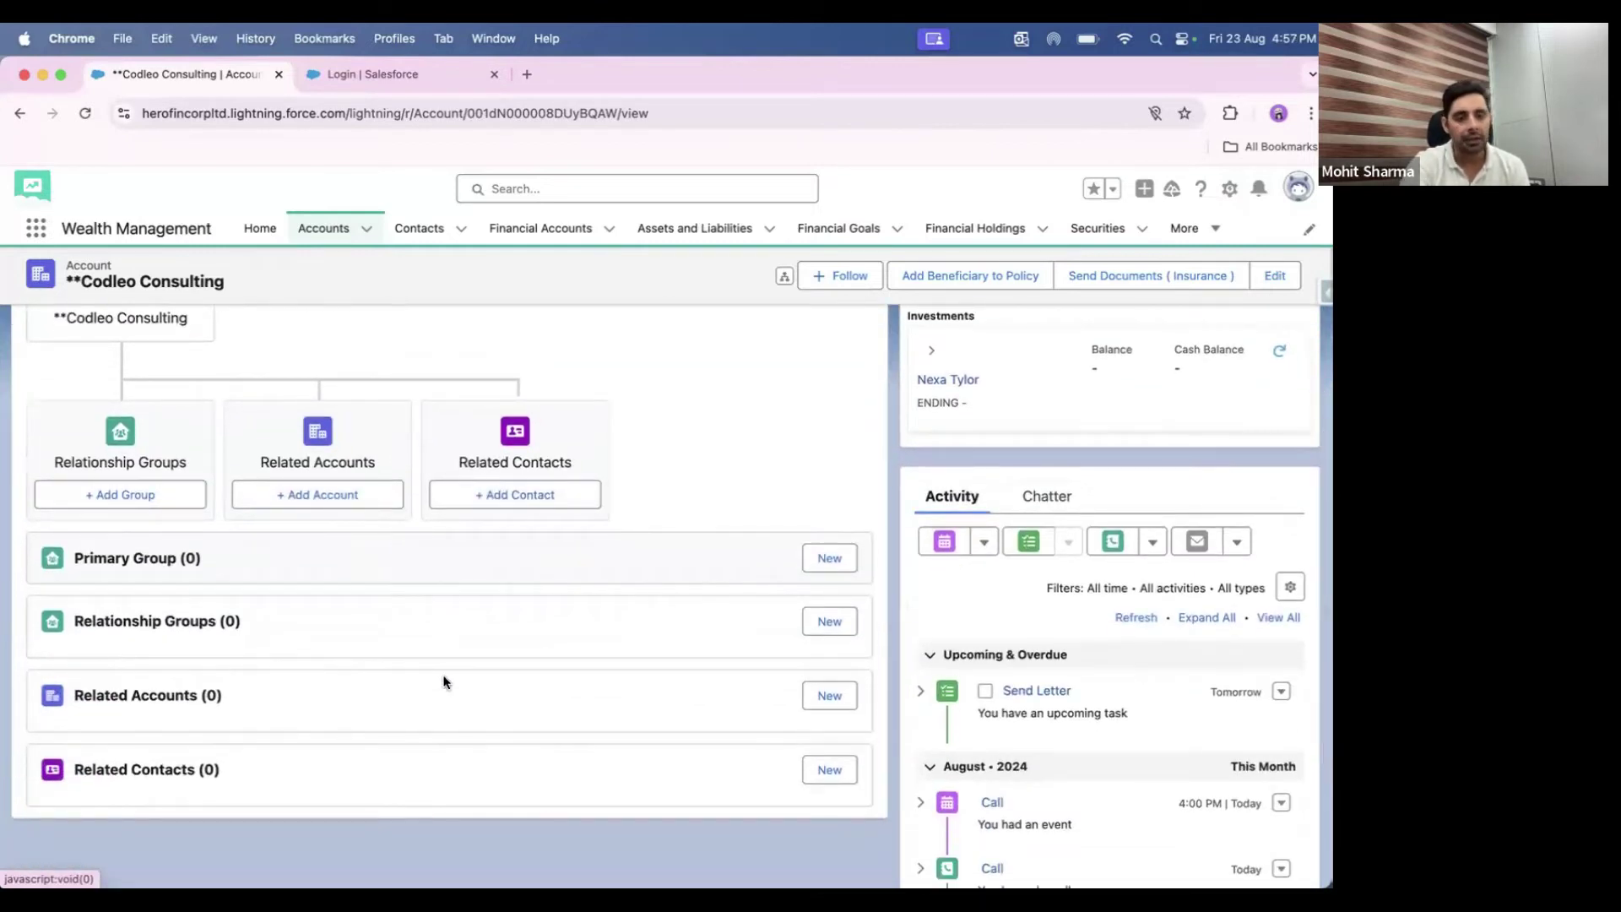
{"action": "scroll", "coordinate": [452, 666], "scroll_direction": "up", "scroll_amount": 8}
{"action": "scroll", "coordinate": [460, 651], "scroll_direction": "down", "scroll_amount": 7}
{"action": "left_click", "coordinate": [314, 558]}
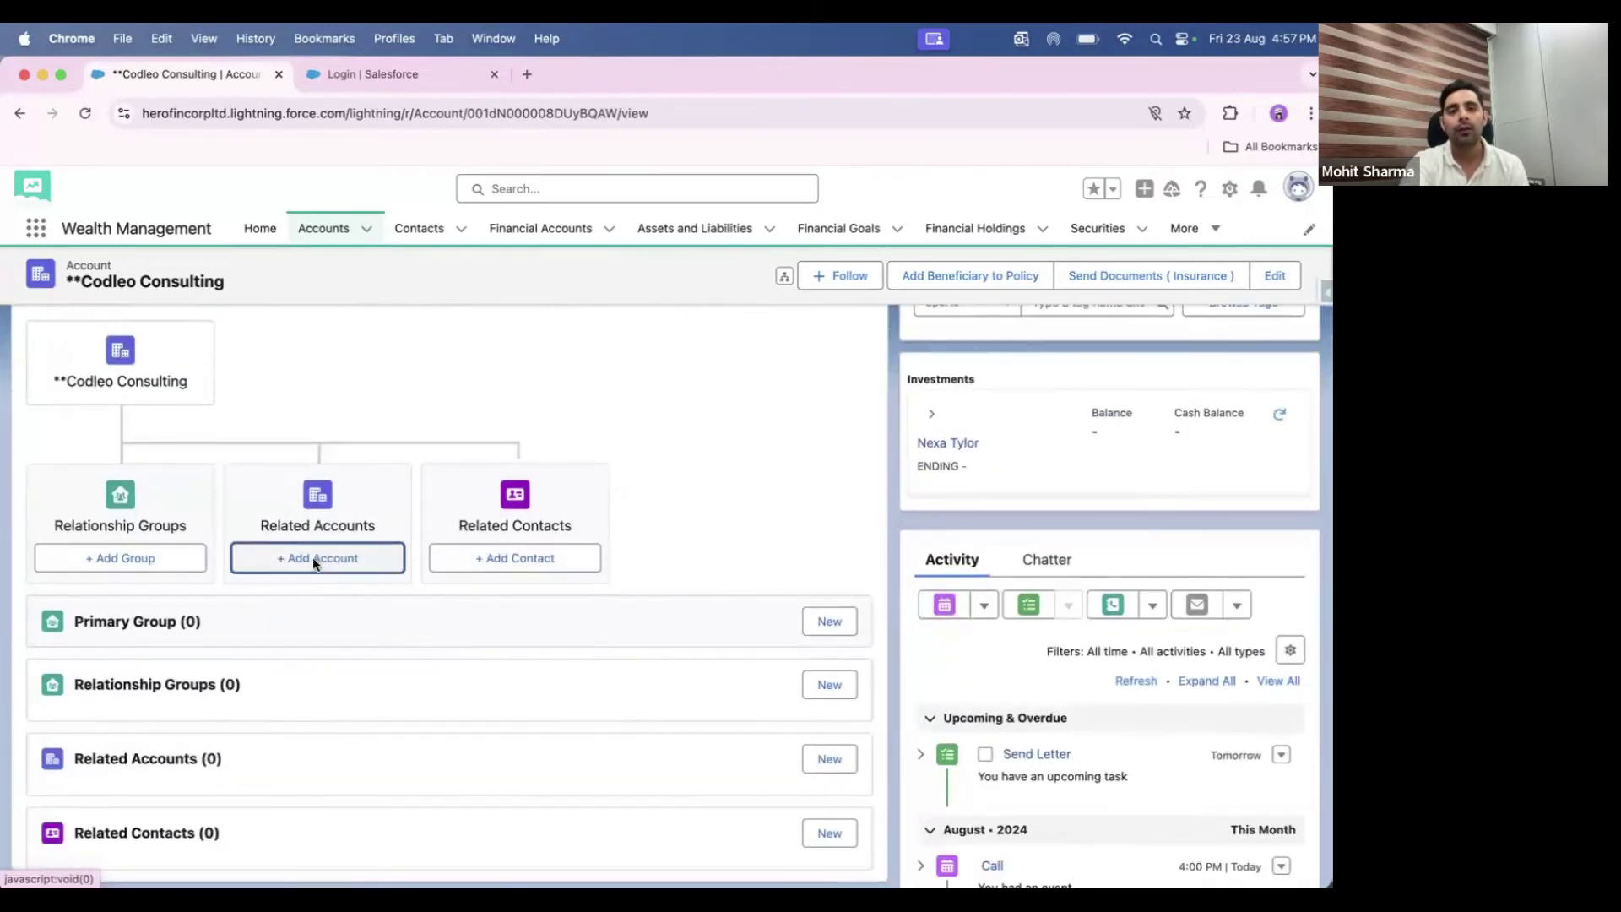
{"action": "left_click", "coordinate": [584, 699]}
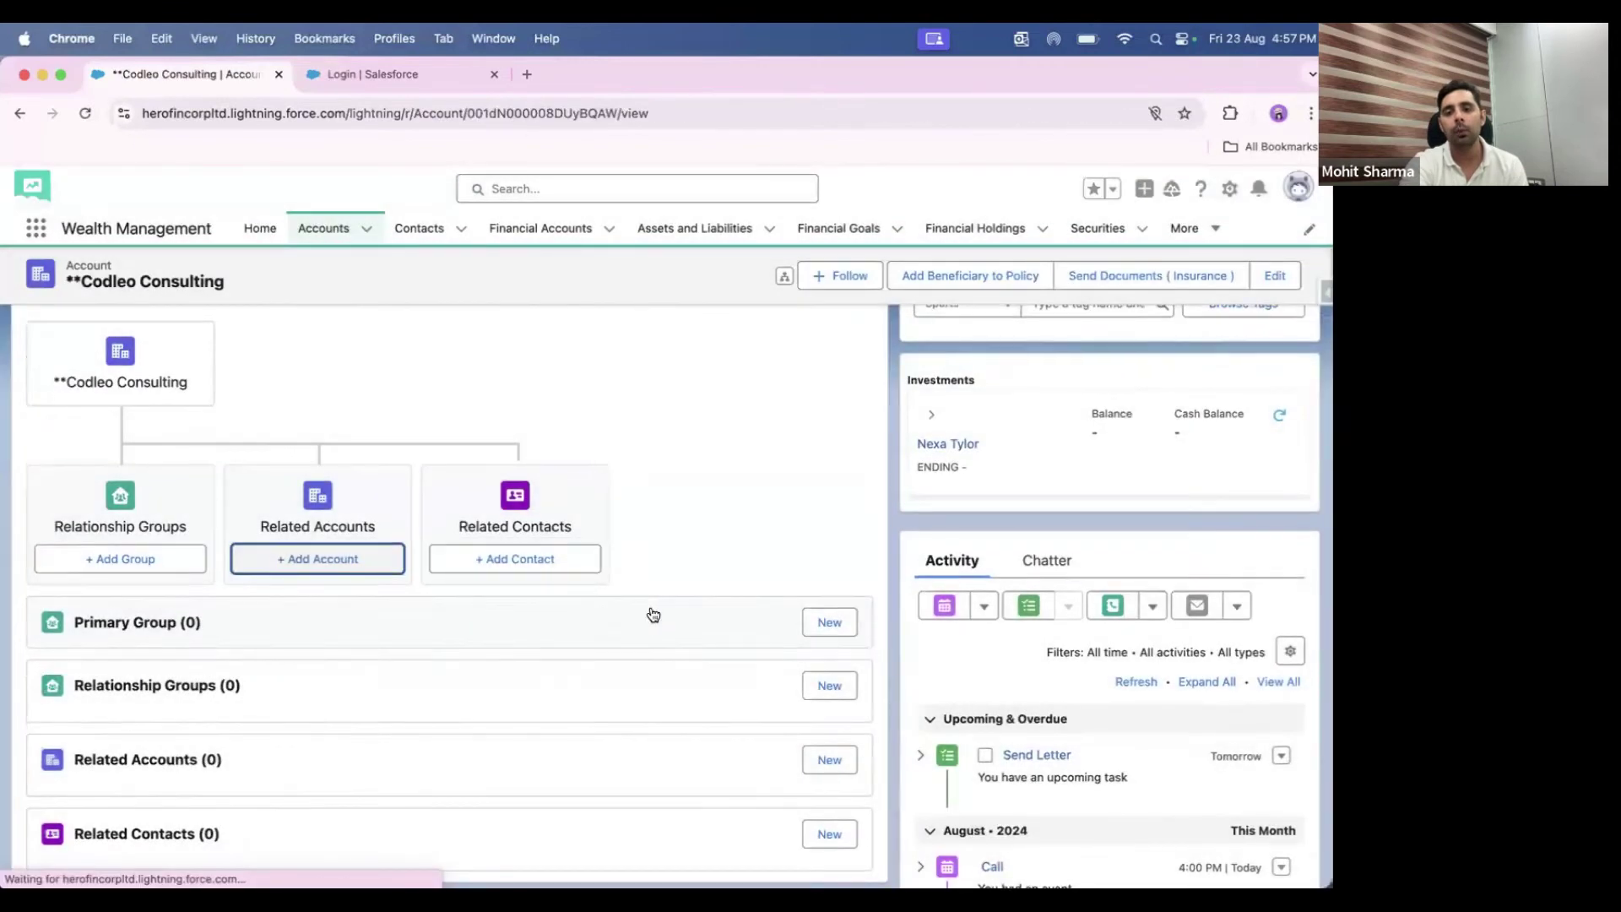
- Look through the account's ARC and goals views and examine the all-time referrer summary and referrals made
{"action": "scroll", "coordinate": [699, 628], "scroll_direction": "down", "scroll_amount": 2}
{"action": "scroll", "coordinate": [675, 496], "scroll_direction": "up", "scroll_amount": 4}
{"action": "scroll", "coordinate": [597, 563], "scroll_direction": "down", "scroll_amount": 2}
{"action": "left_click", "coordinate": [542, 589]}
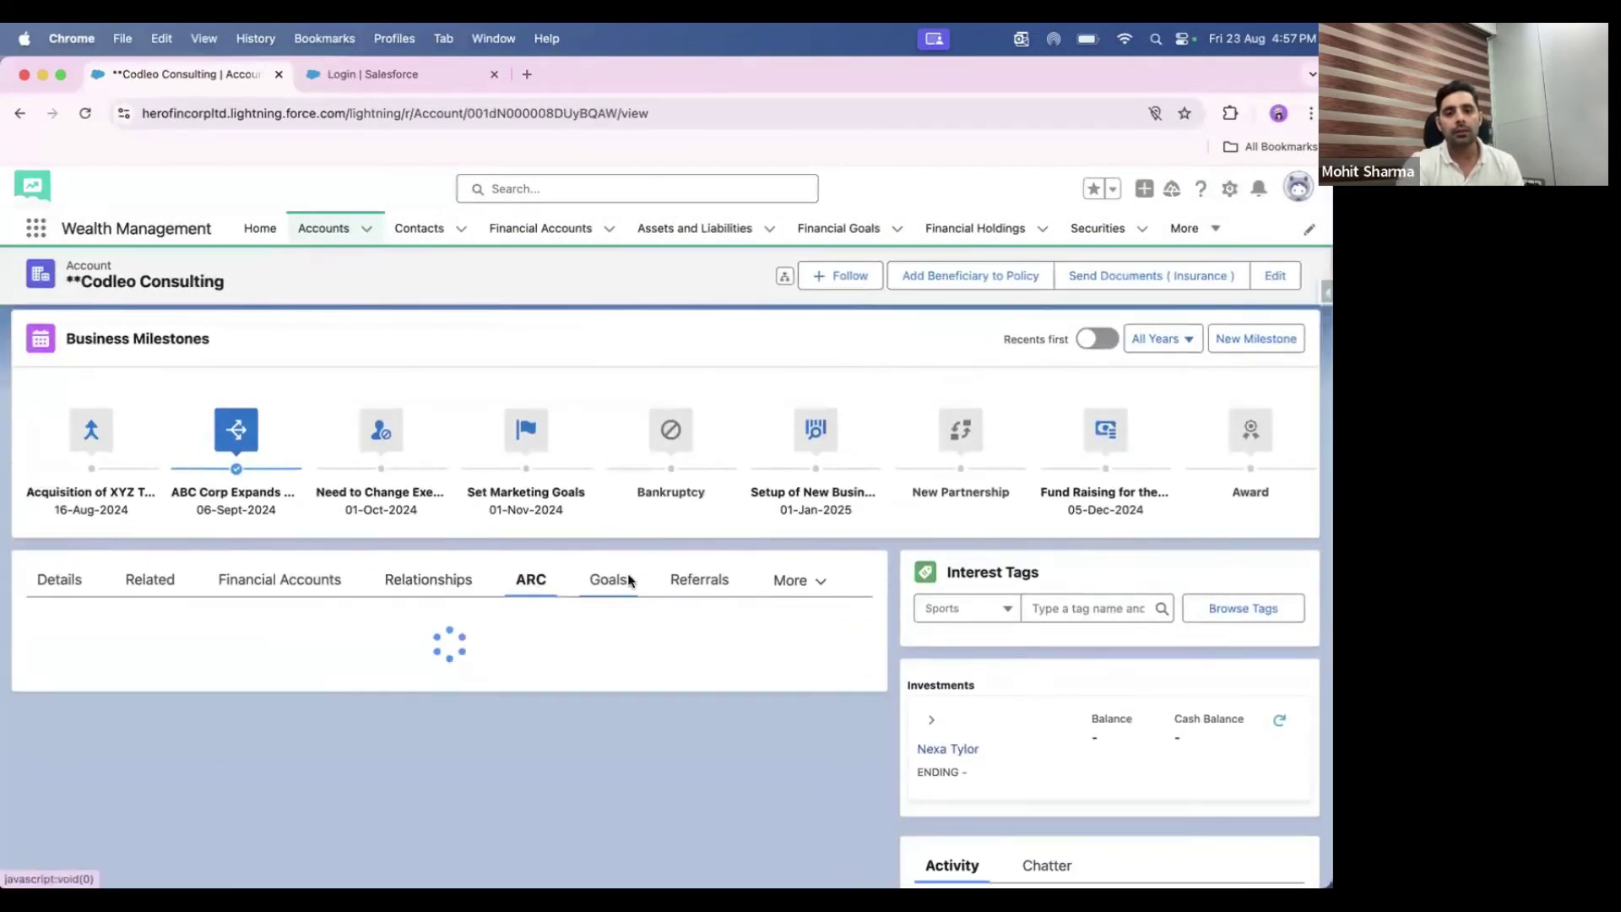
{"action": "left_click", "coordinate": [623, 580]}
{"action": "left_click", "coordinate": [684, 583]}
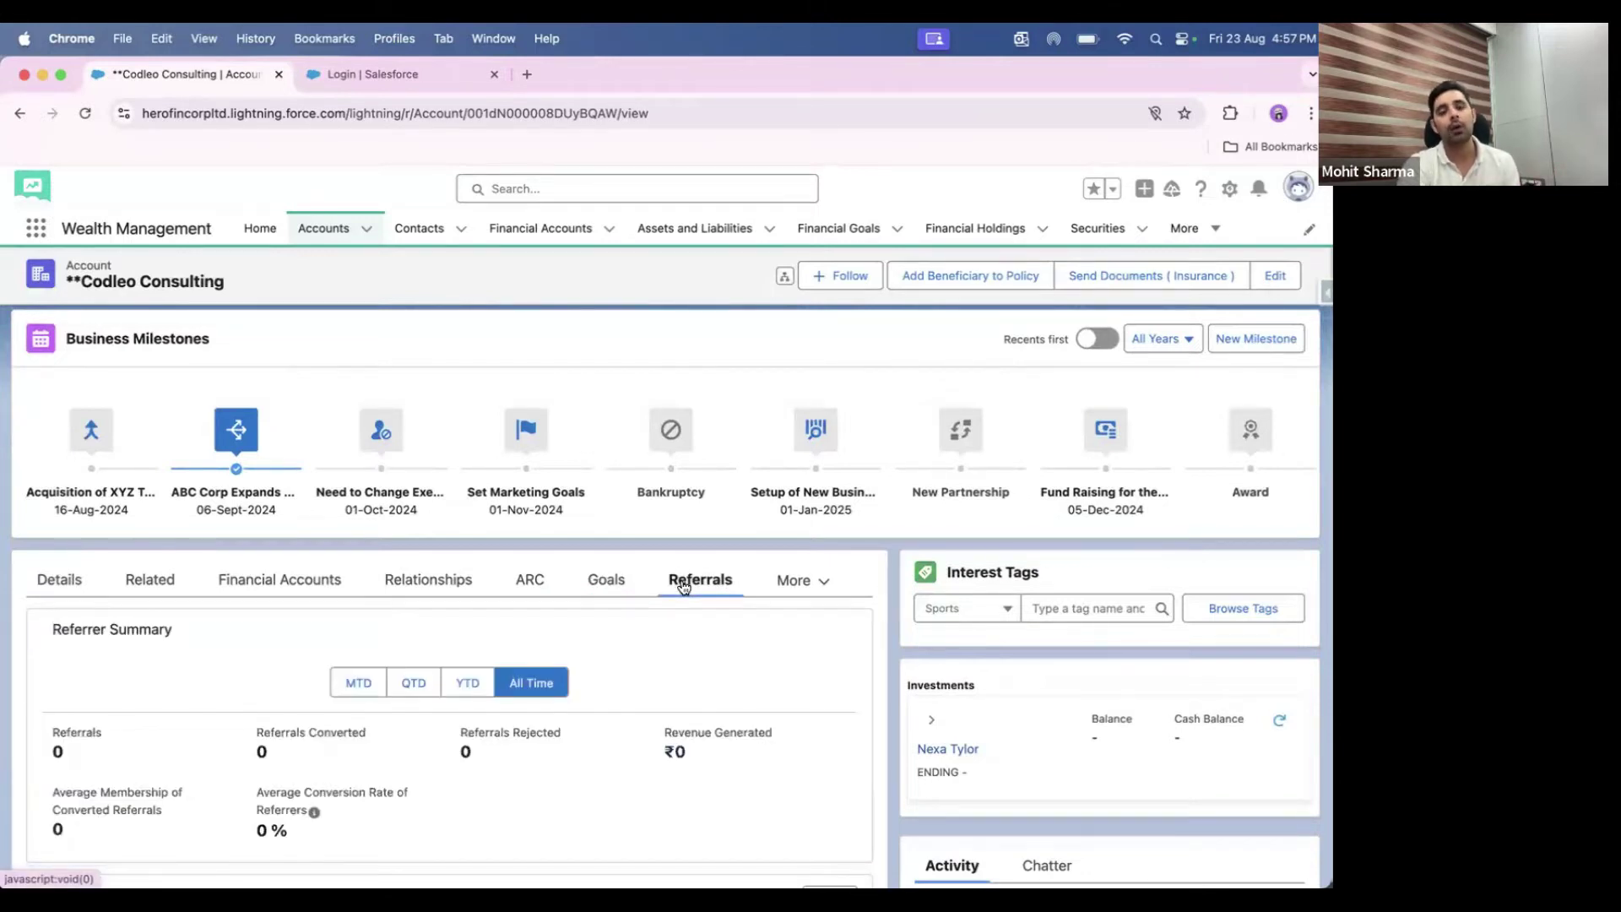
{"action": "scroll", "coordinate": [582, 701], "scroll_direction": "down", "scroll_amount": 3}
{"action": "scroll", "coordinate": [583, 701], "scroll_direction": "up", "scroll_amount": 3}
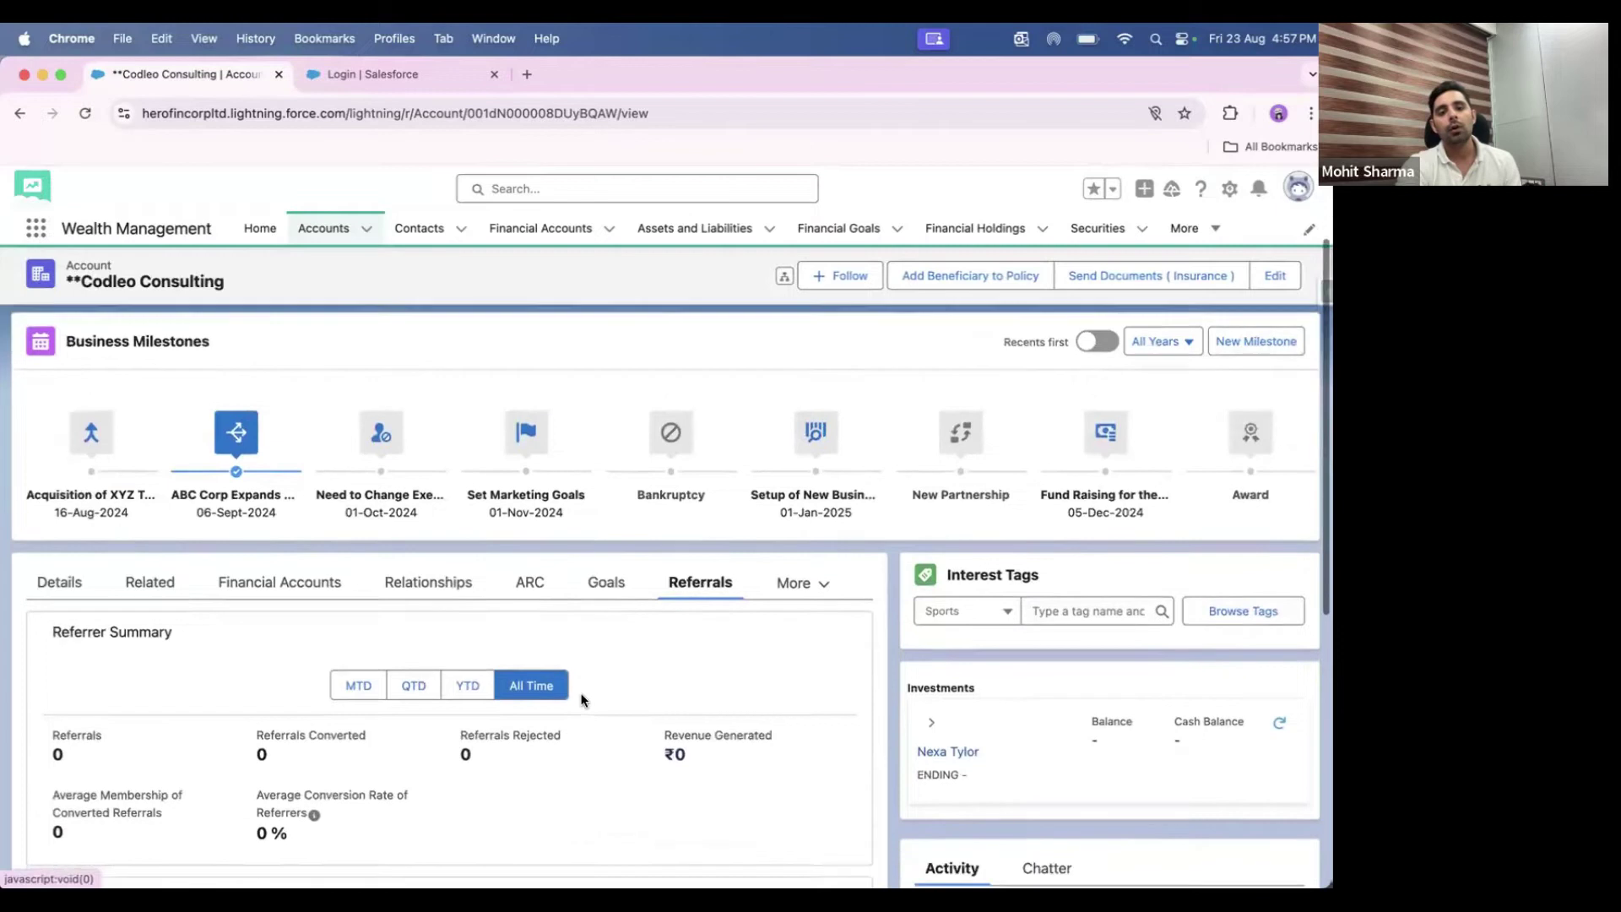
{"action": "scroll", "coordinate": [580, 699], "scroll_direction": "down", "scroll_amount": 1}
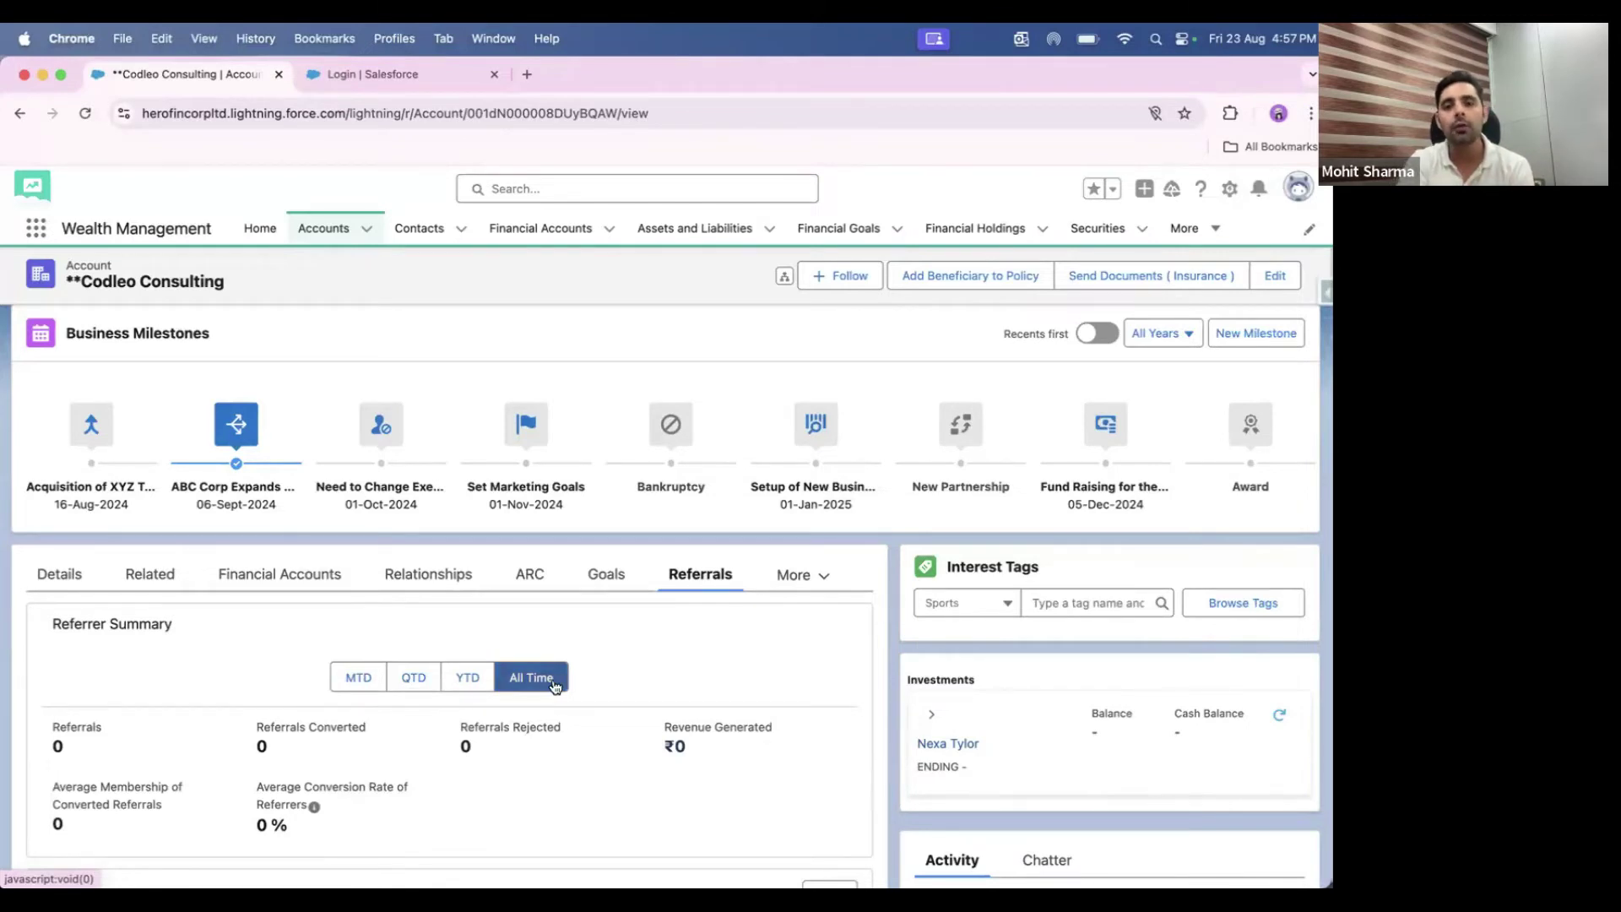
{"action": "scroll", "coordinate": [633, 659], "scroll_direction": "down", "scroll_amount": 2}
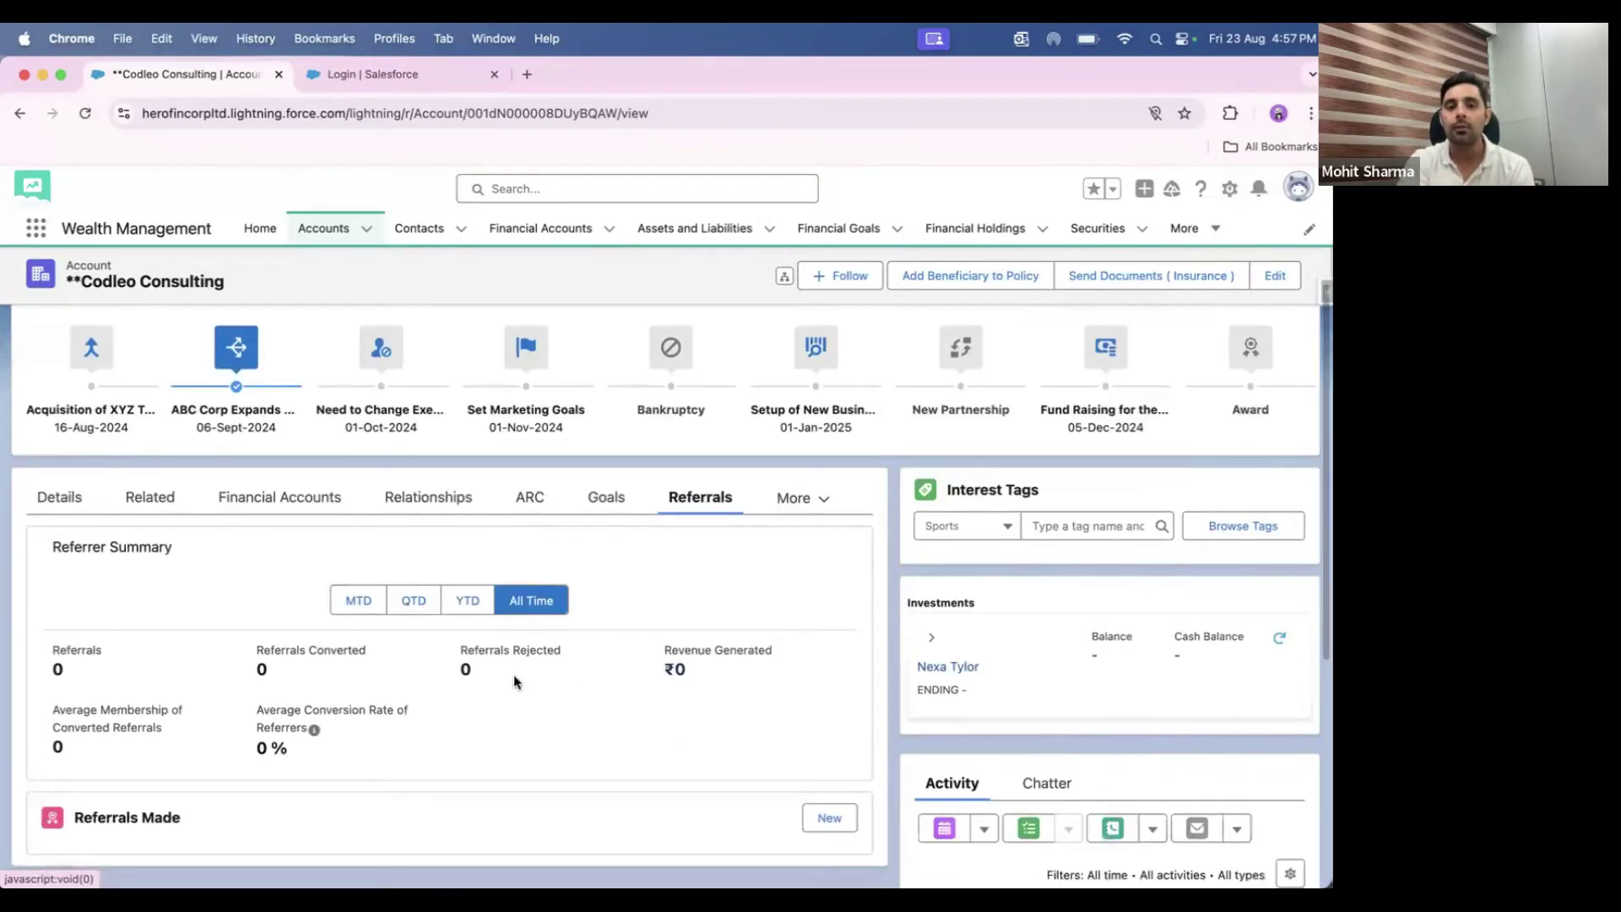
{"action": "scroll", "coordinate": [518, 680], "scroll_direction": "up", "scroll_amount": 2}
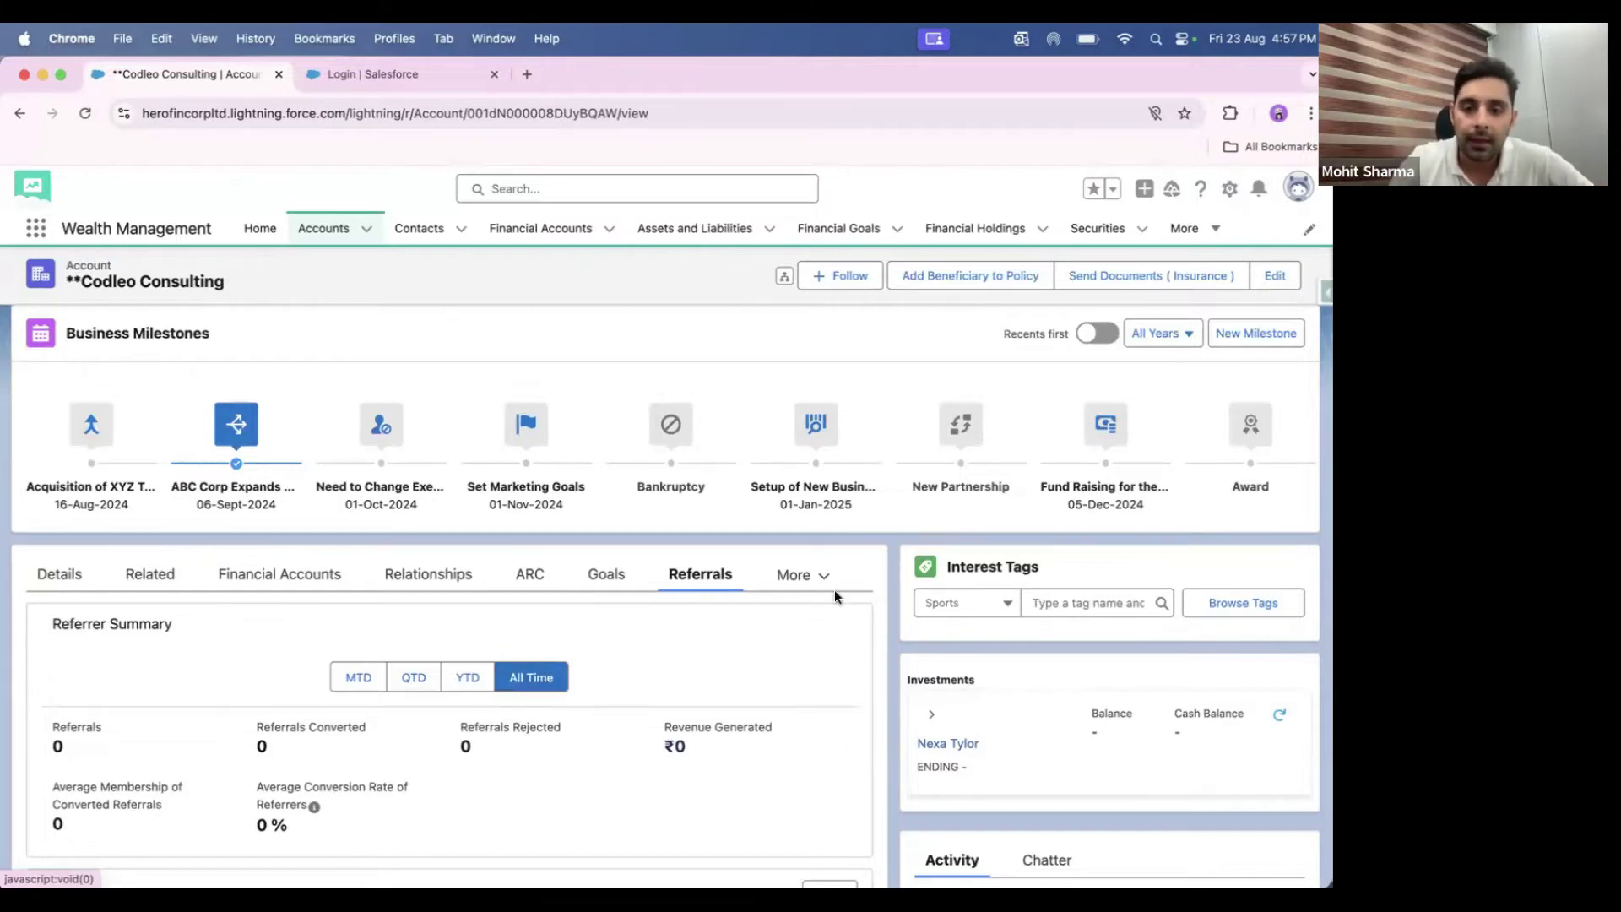
- Review the account's New Action Plan form, including the action plan template lookup, and close it without saving
{"action": "left_click", "coordinate": [785, 579]}
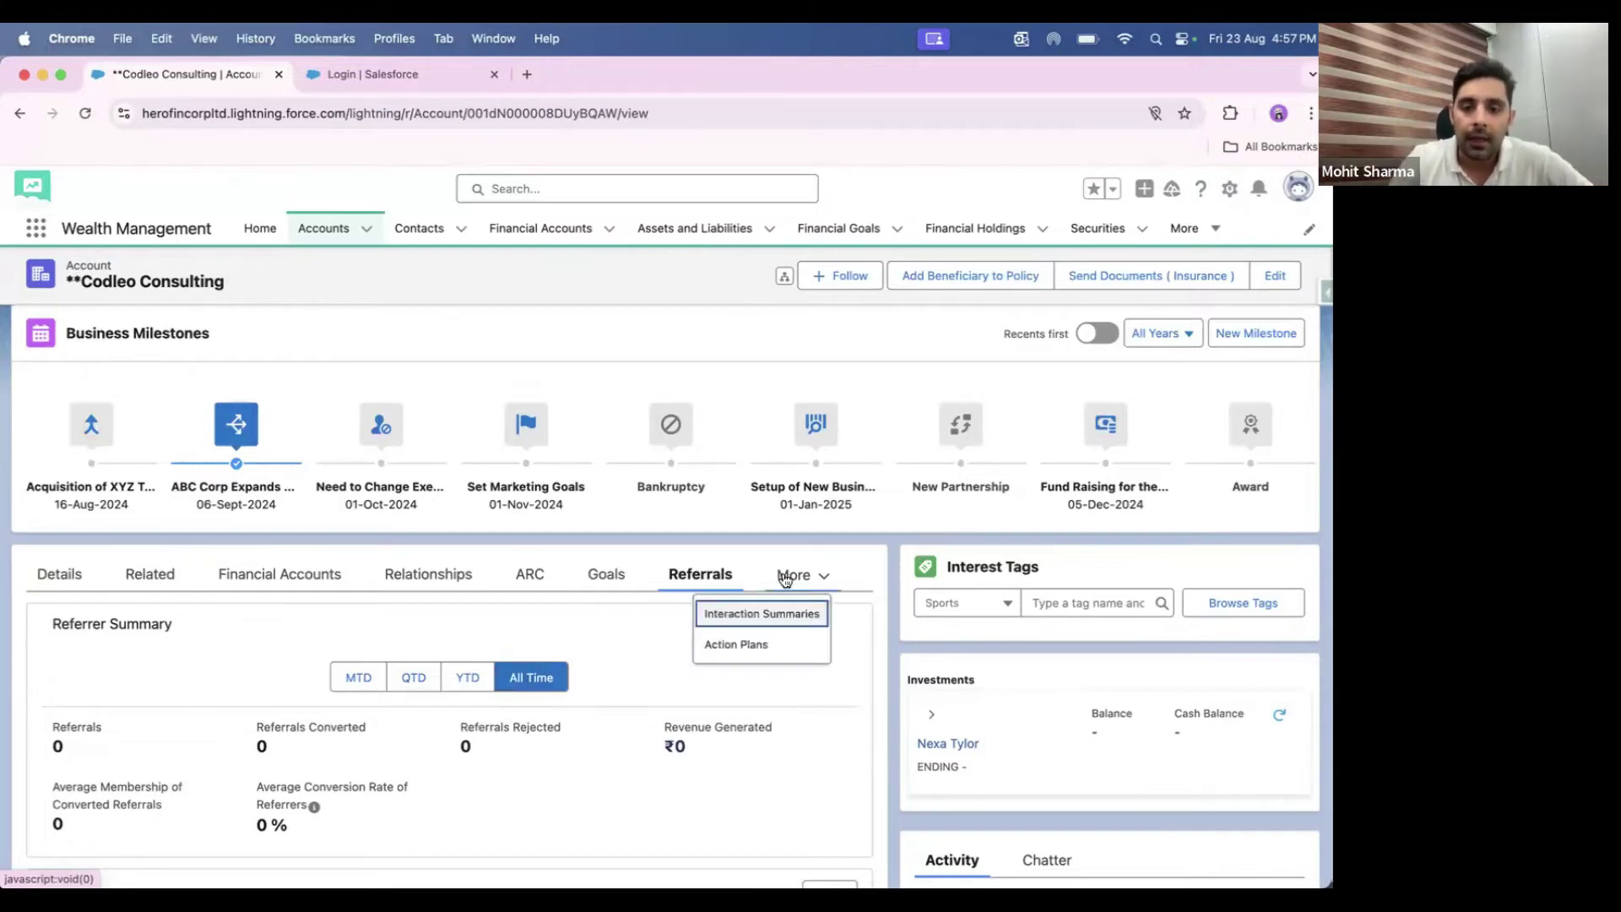
{"action": "left_click", "coordinate": [747, 645]}
{"action": "left_click", "coordinate": [796, 630]}
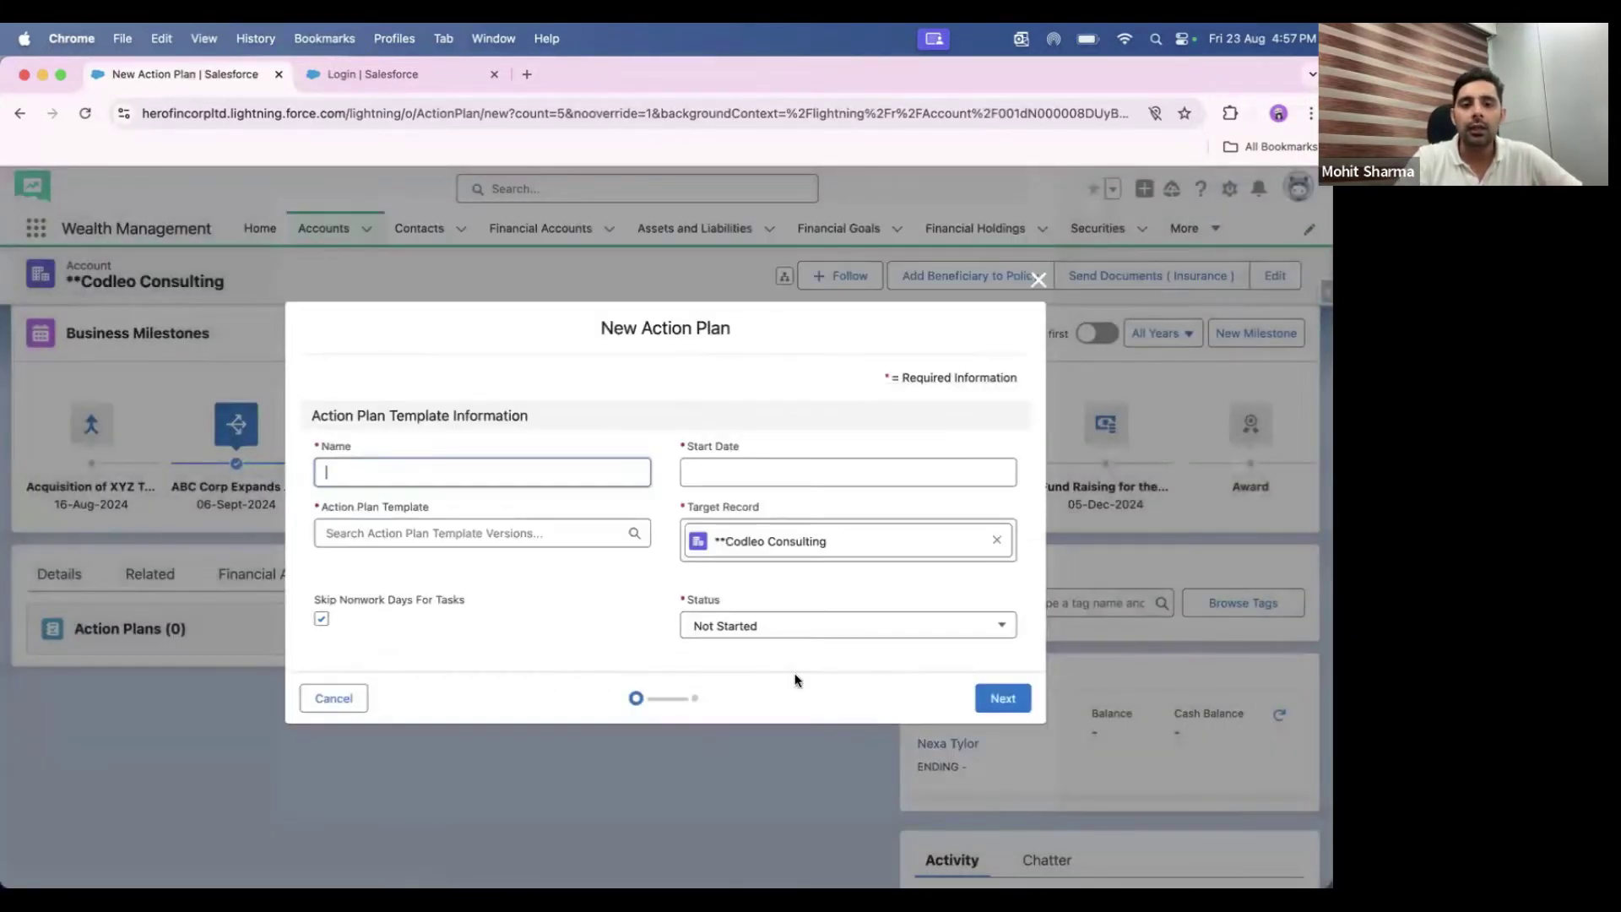
{"action": "left_click", "coordinate": [417, 534]}
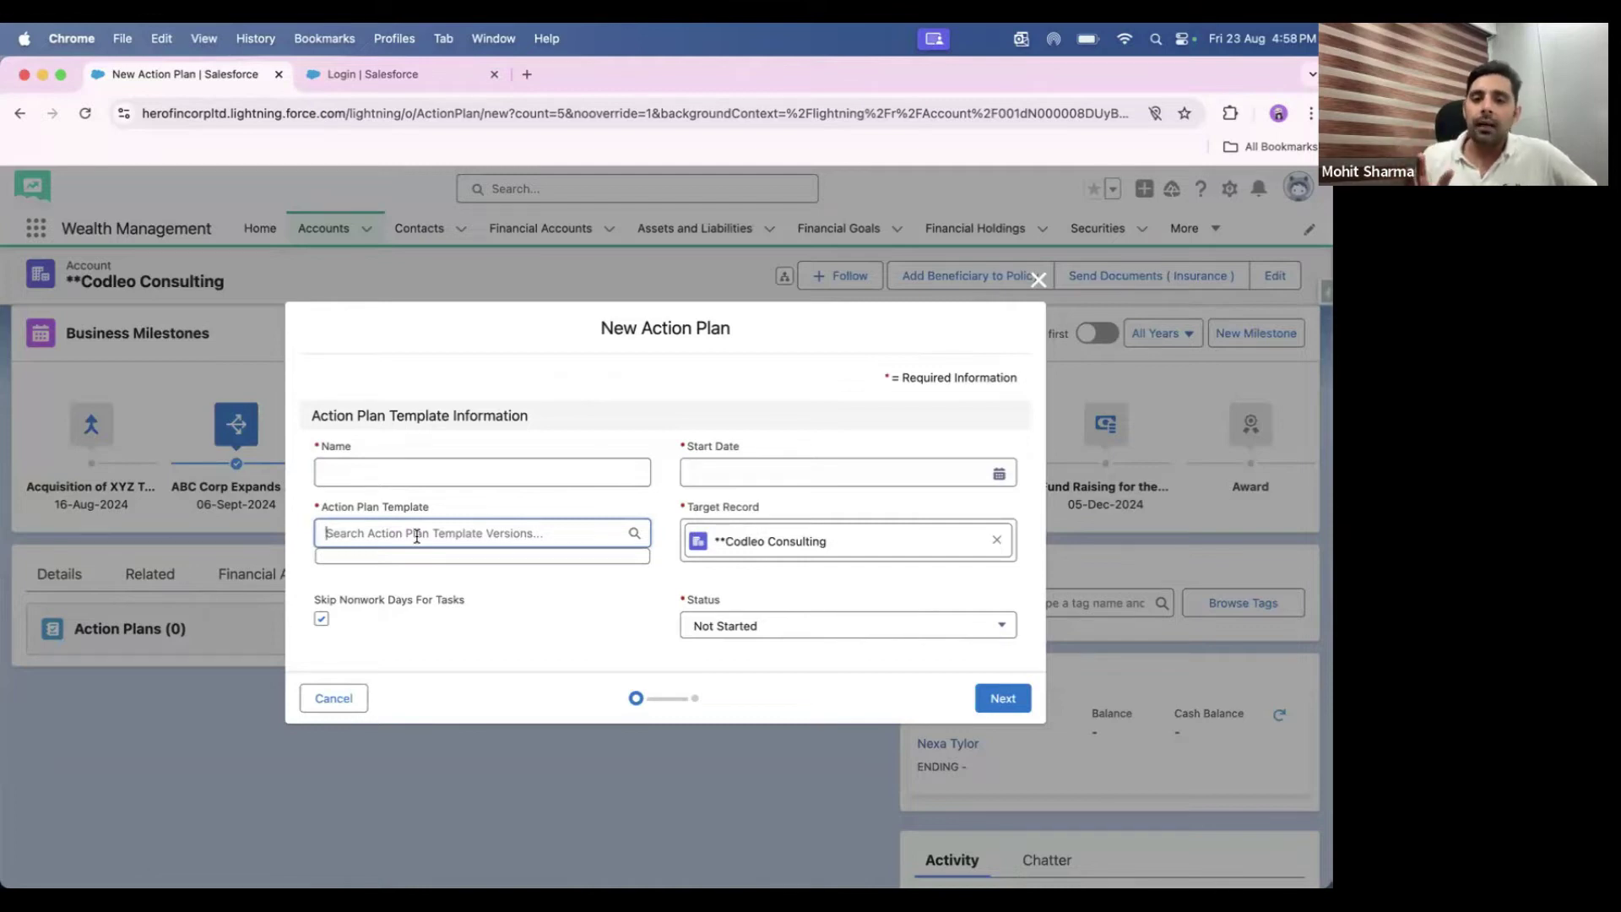
{"action": "left_click", "coordinate": [660, 511]}
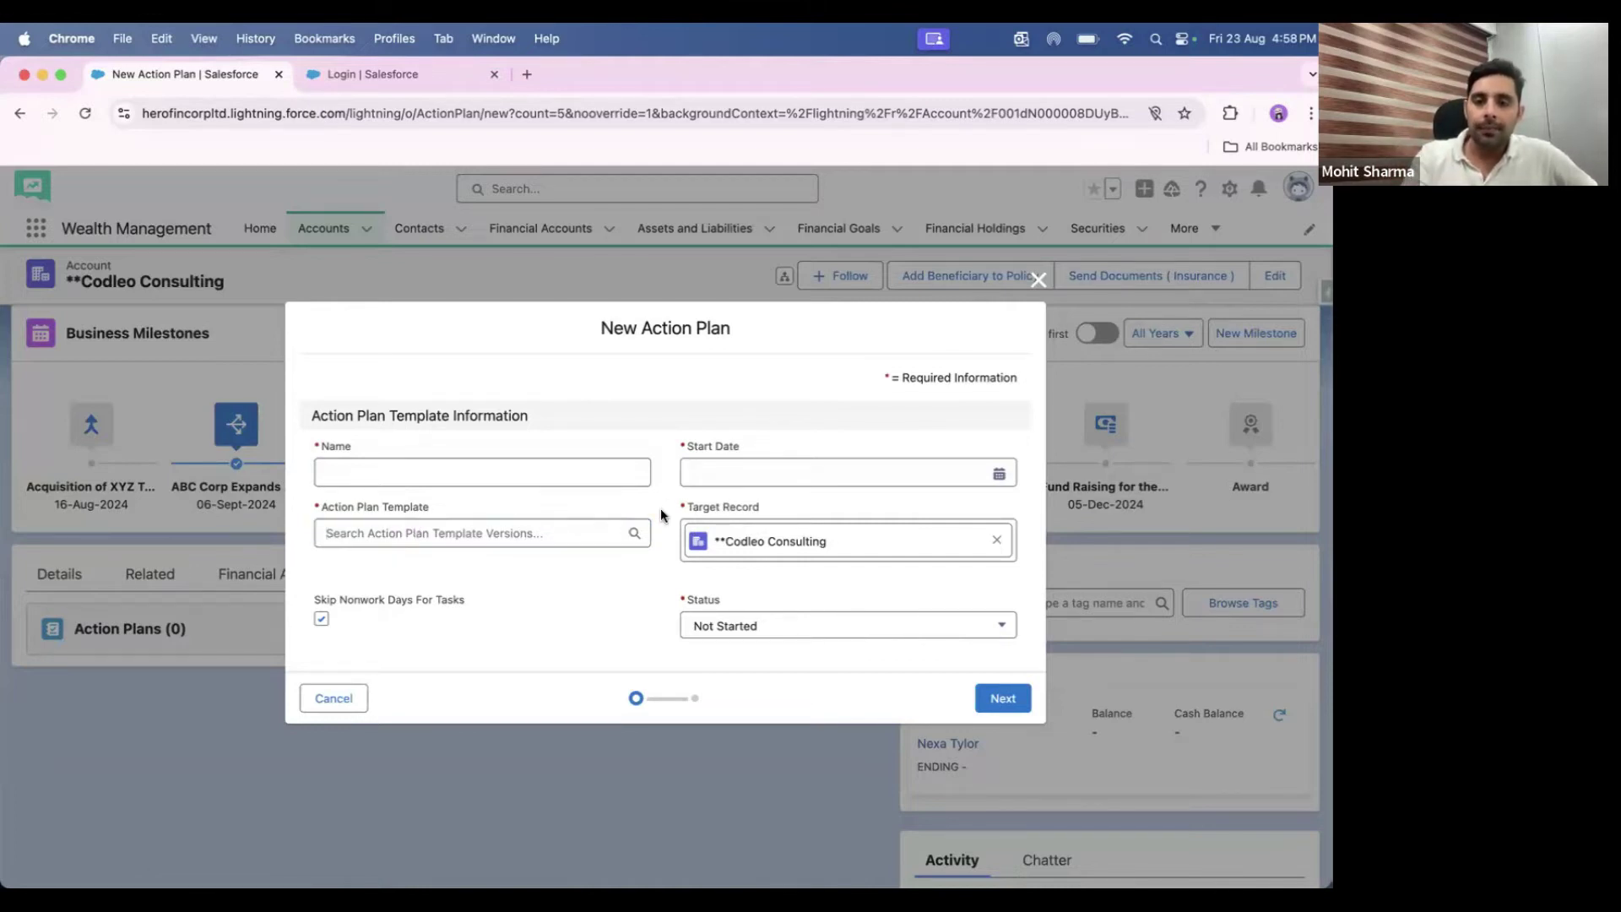
{"action": "left_click", "coordinate": [1038, 279]}
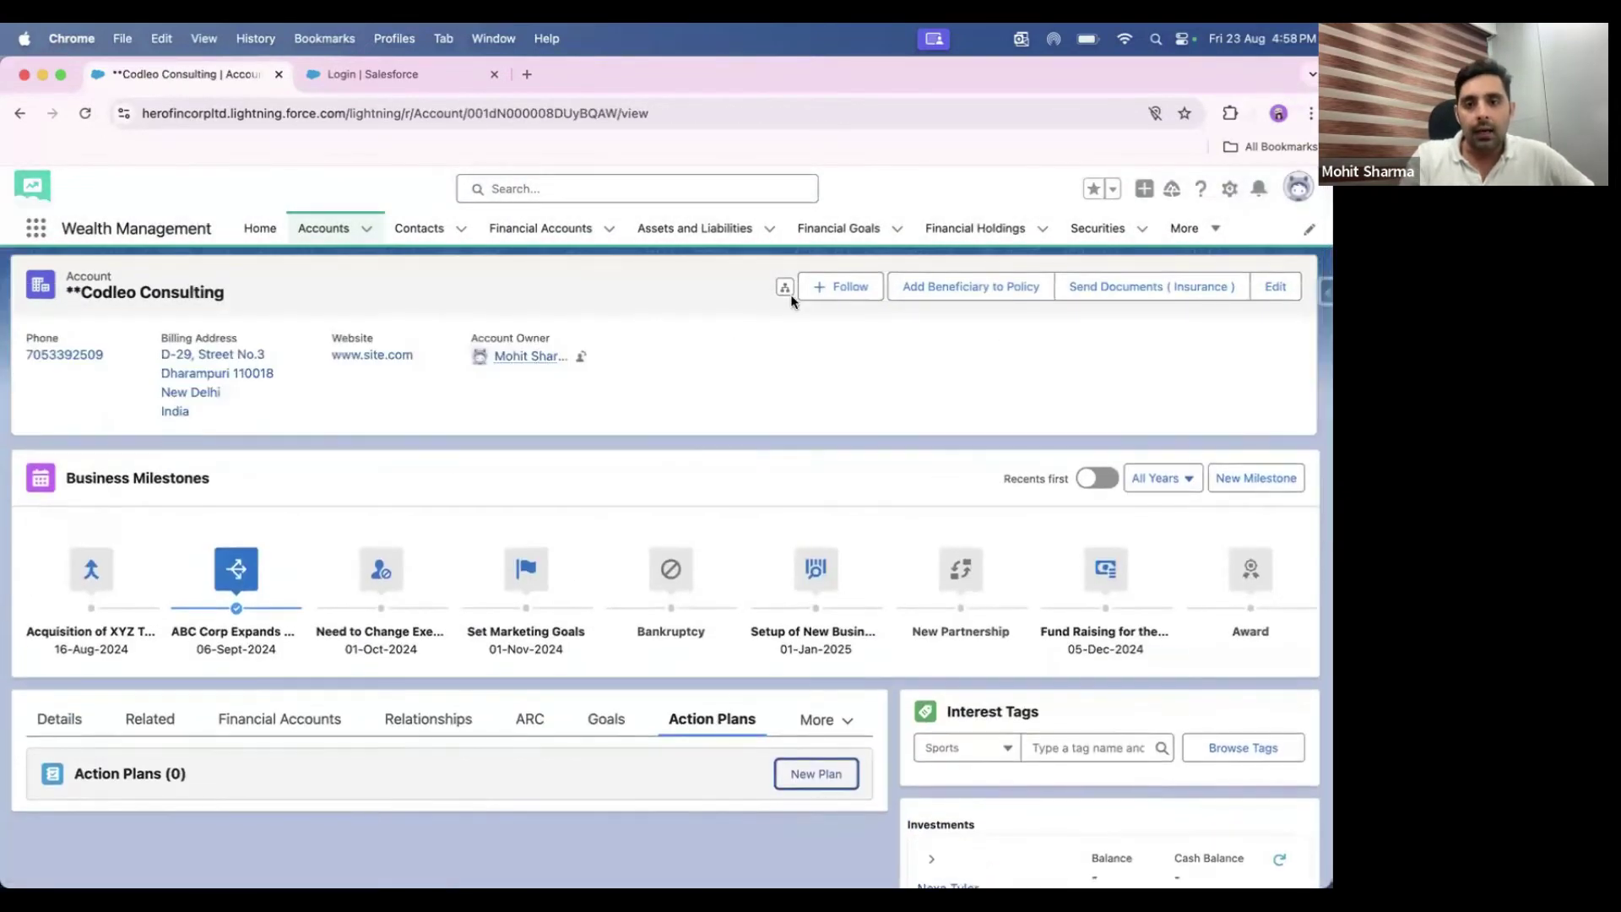
- Review the Add Beneficiary to Policy form and the Send Documents (Insurance) options, selecting Premium Receipt, and close both without submitting
{"action": "left_click", "coordinate": [995, 287]}
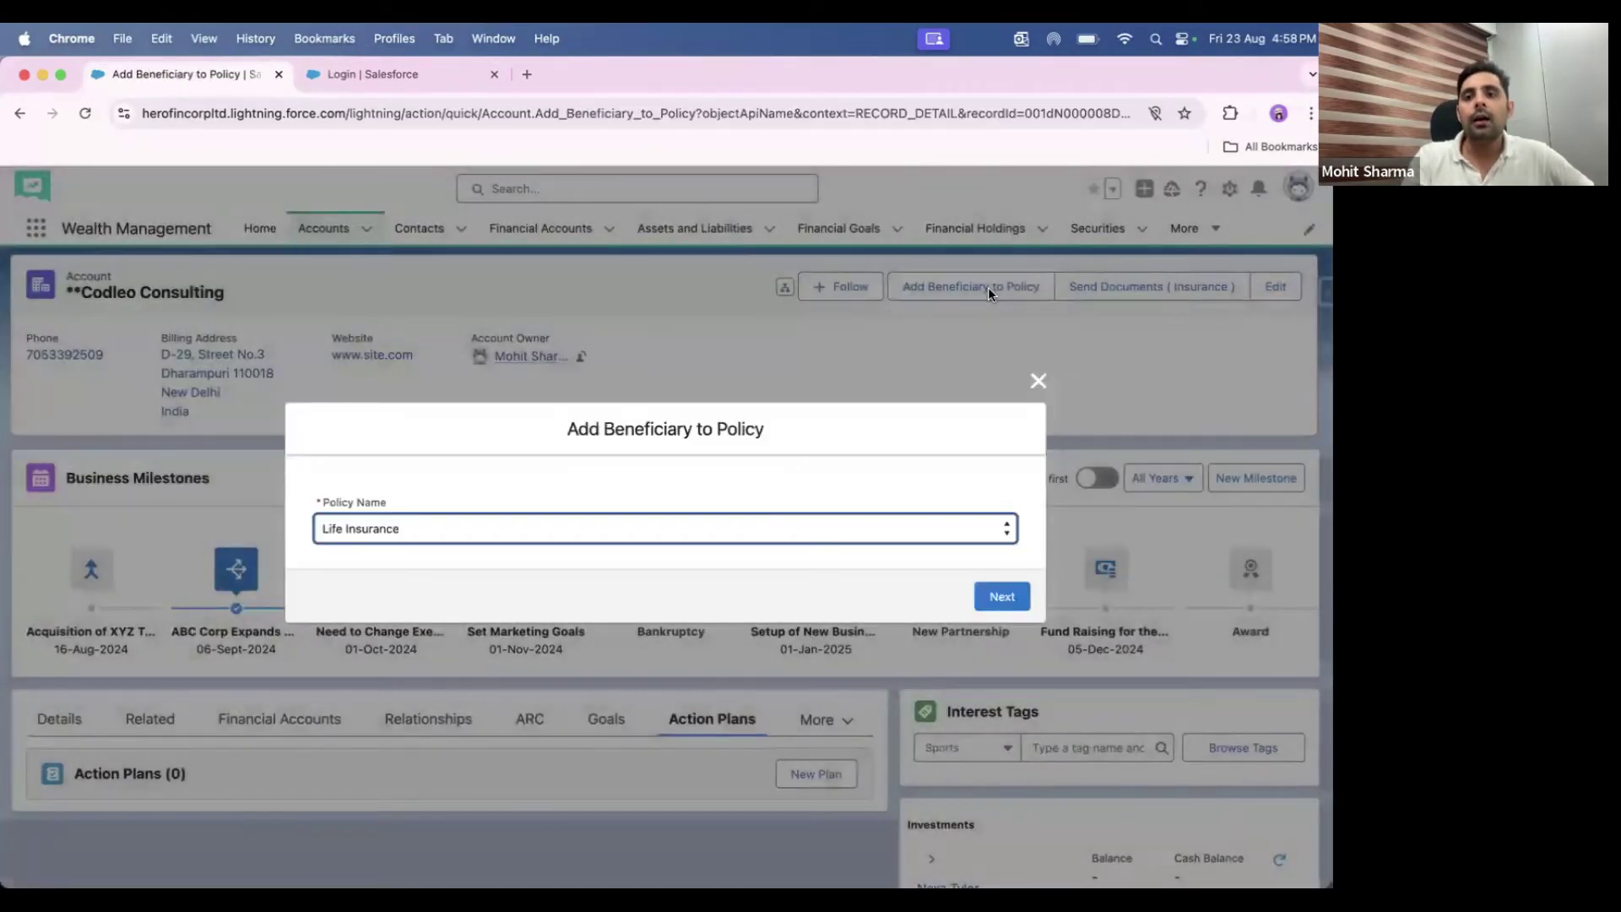
{"action": "left_click", "coordinate": [1039, 383]}
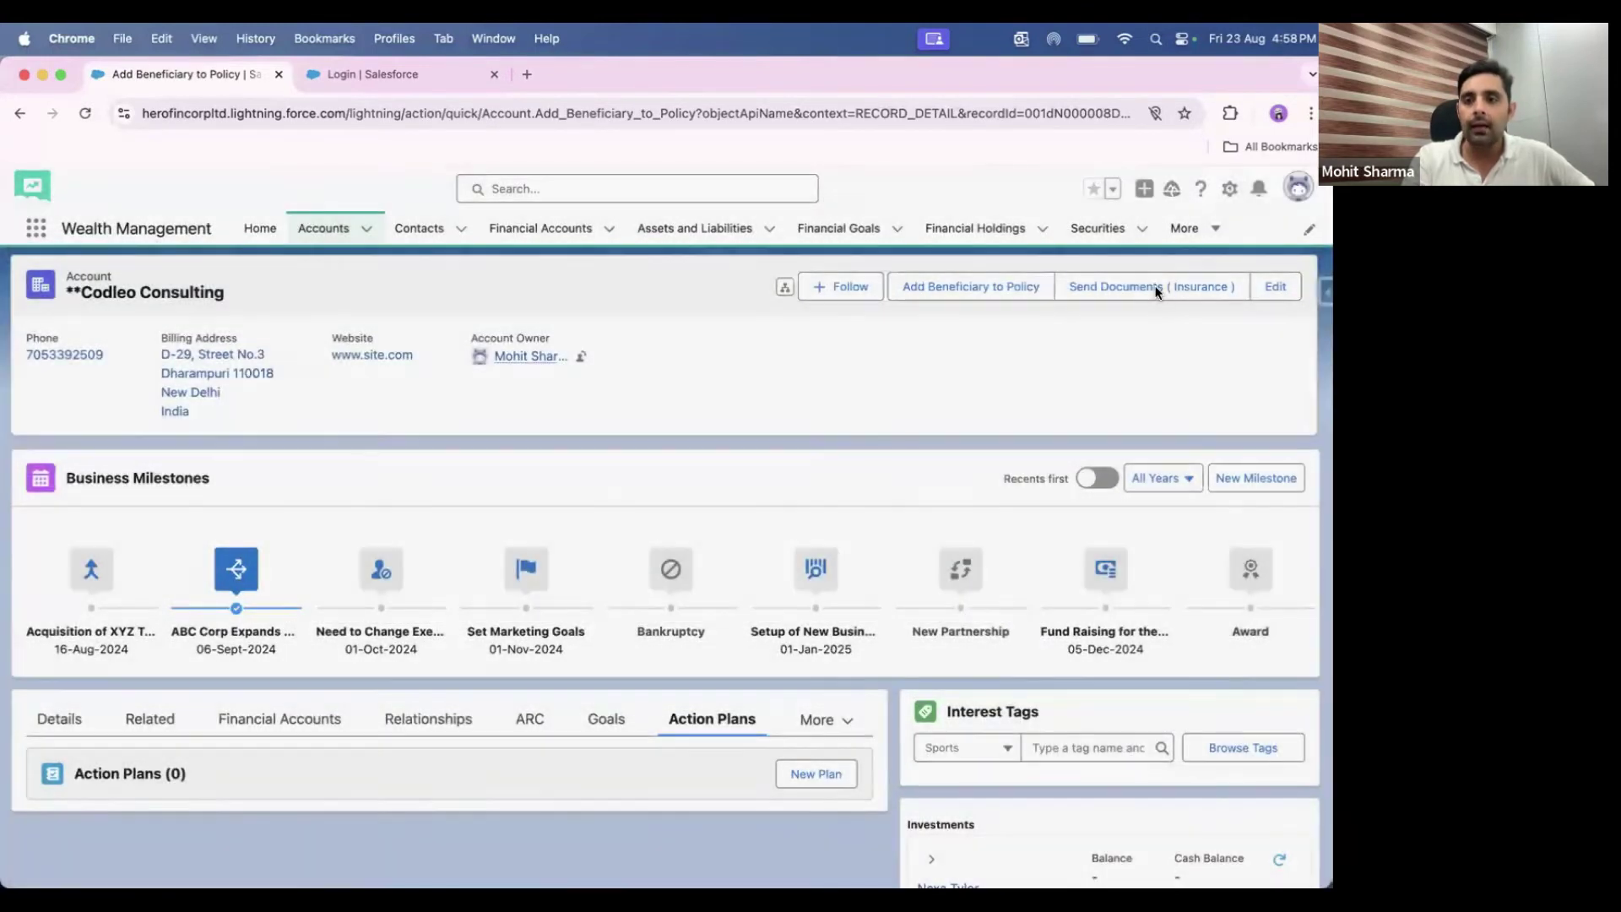
{"action": "left_click", "coordinate": [1155, 287]}
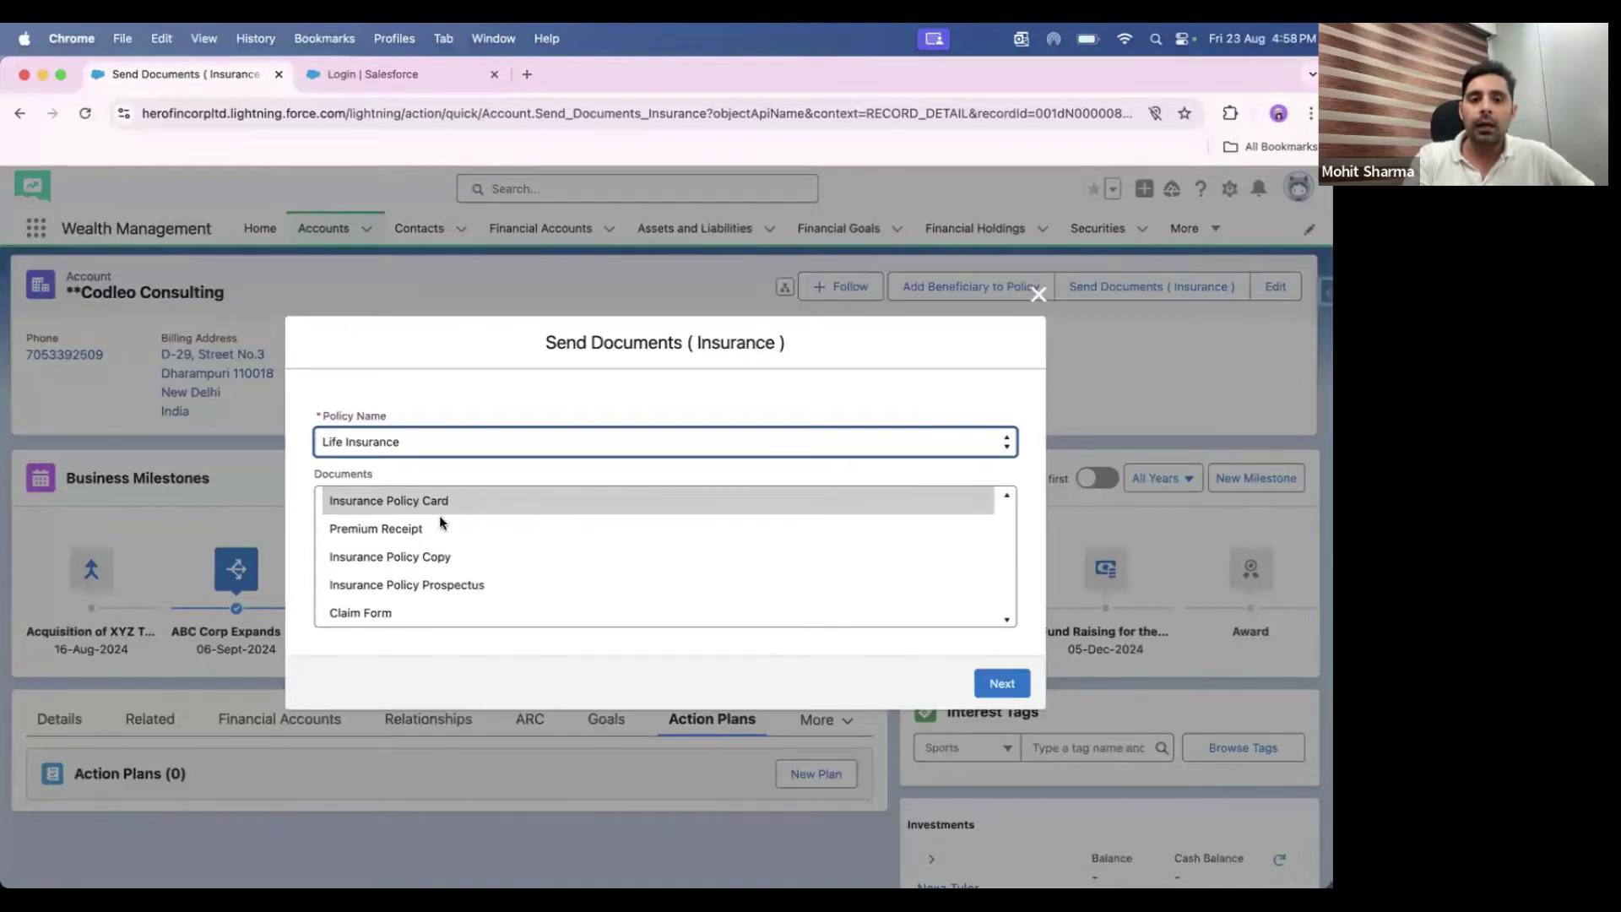
{"action": "left_click", "coordinate": [408, 531]}
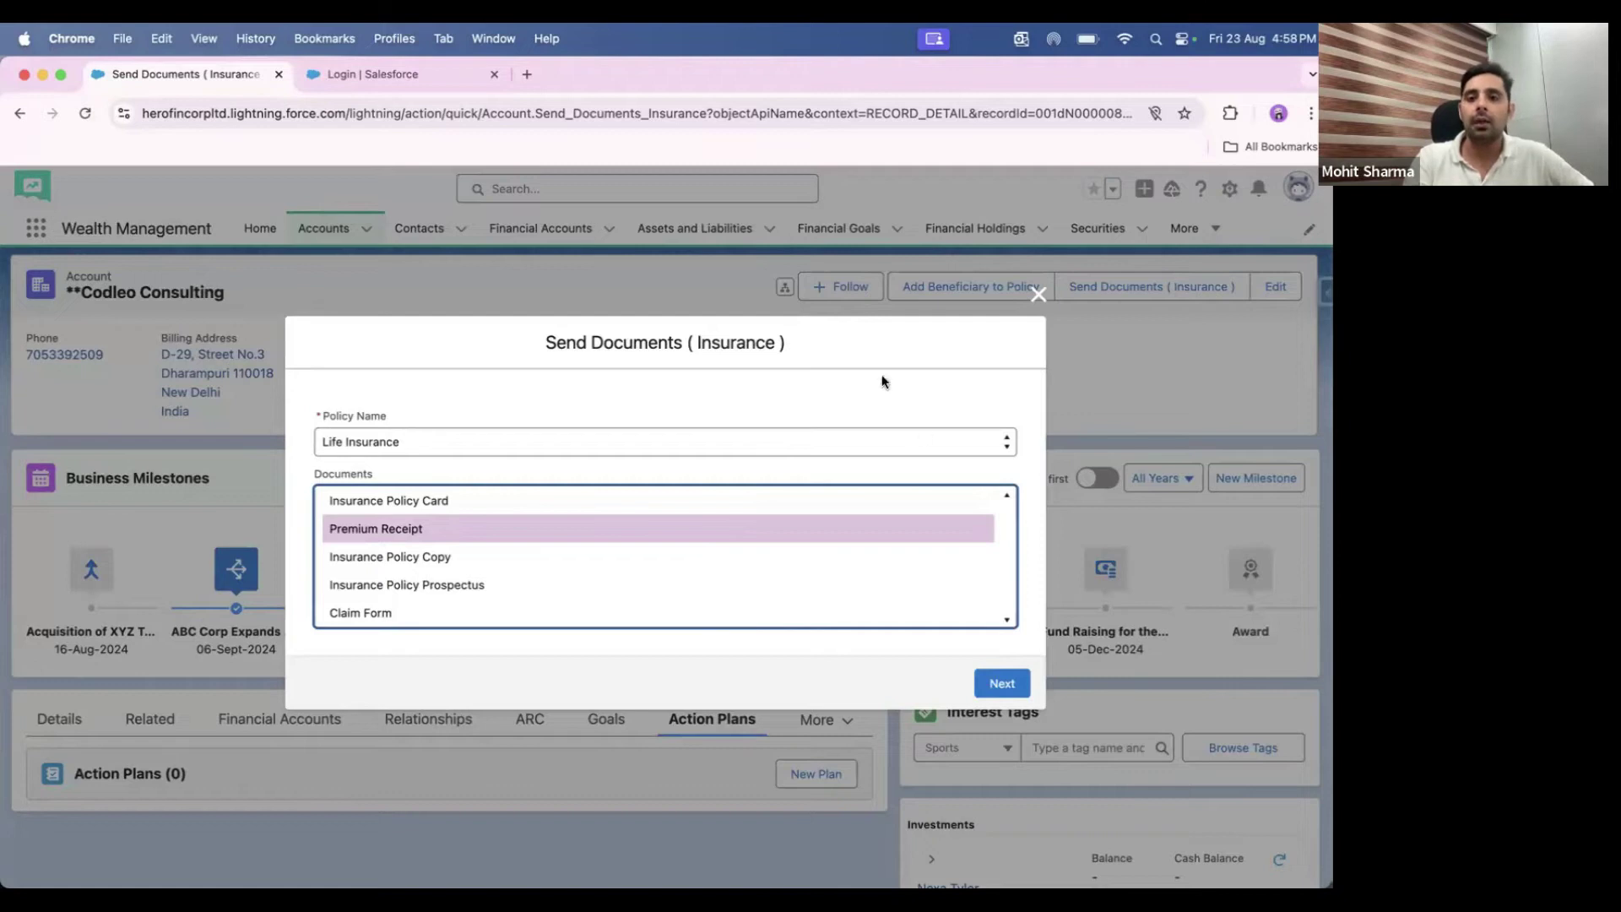
{"action": "left_click", "coordinate": [1038, 295]}
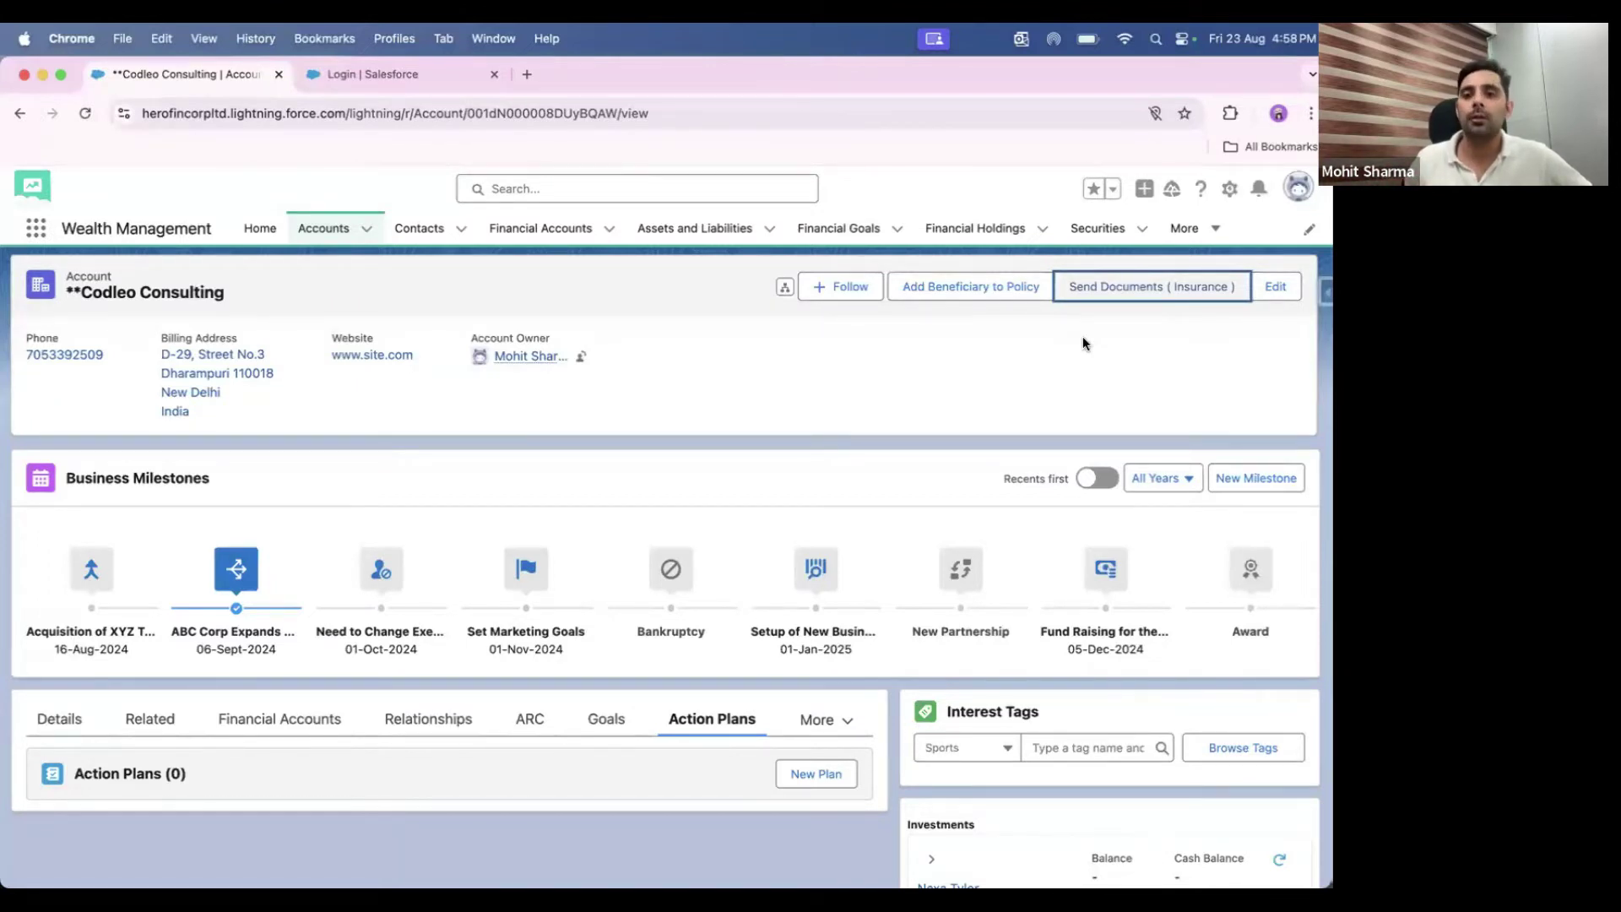
- Open the Codleo Consulting contact from the contacts list and examine its contact, address and additional information
{"action": "left_click", "coordinate": [404, 234]}
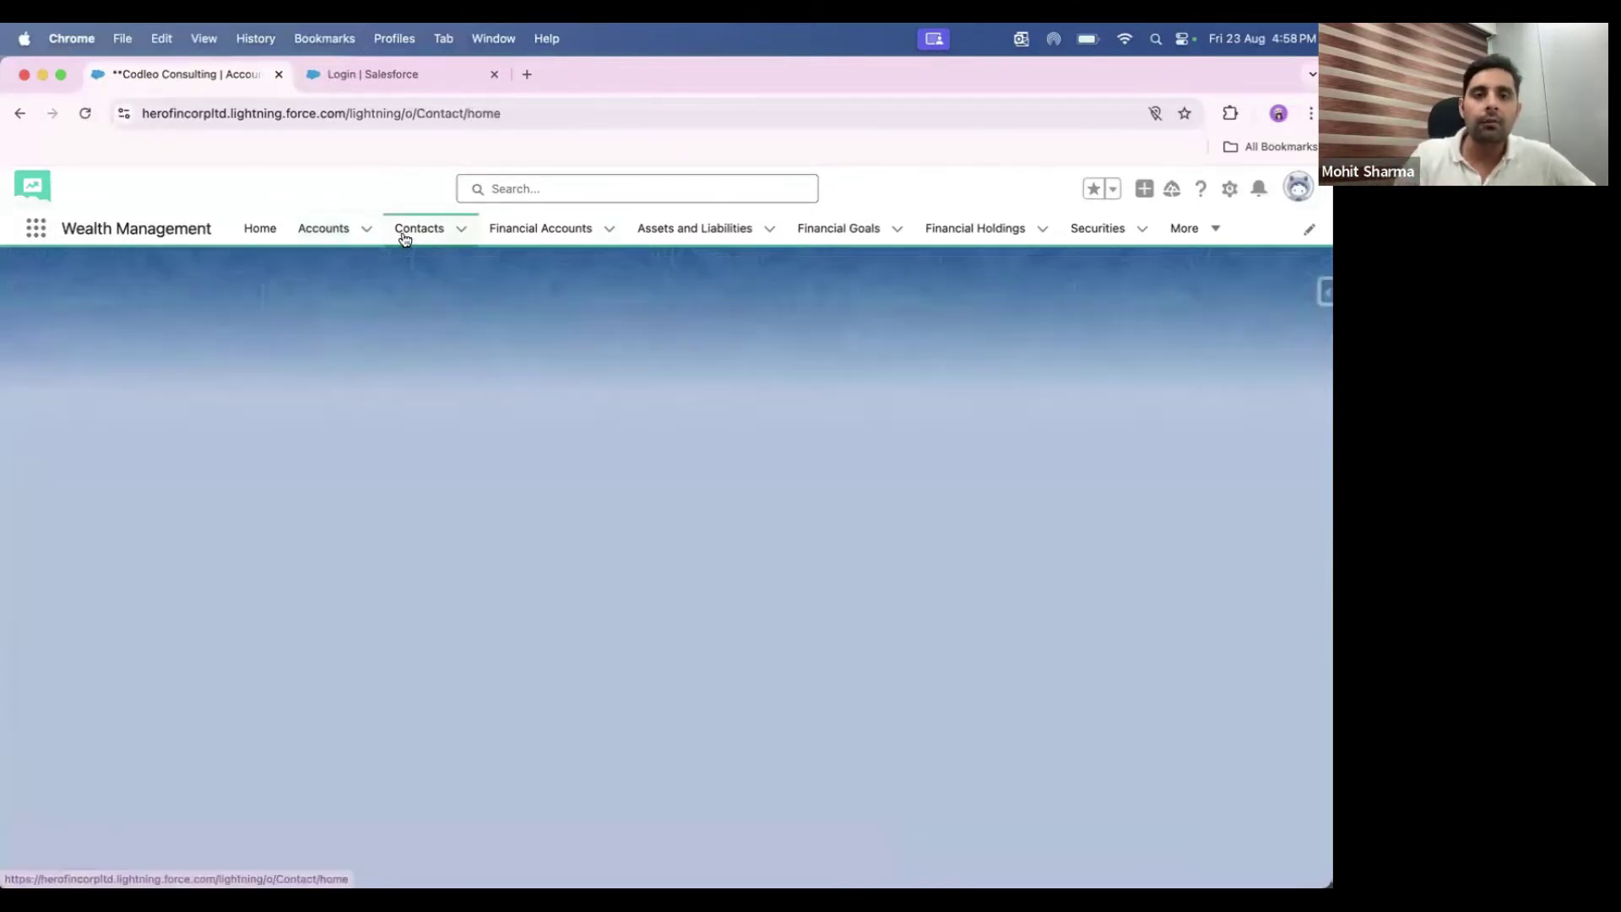
{"action": "left_click", "coordinate": [135, 401]}
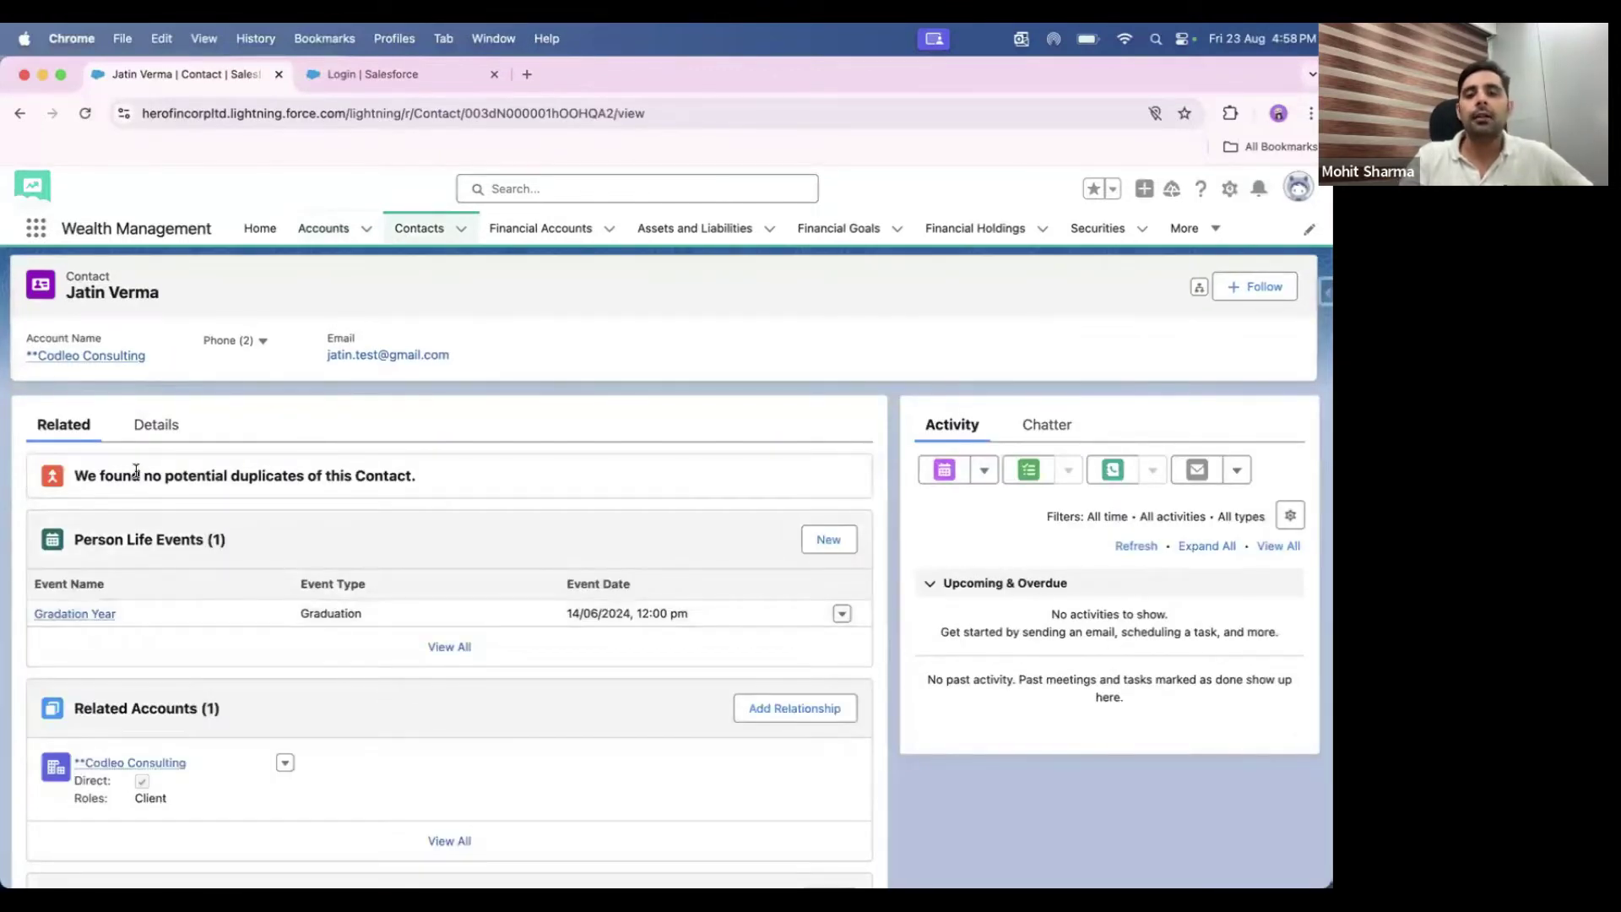
{"action": "left_click", "coordinate": [151, 435]}
{"action": "scroll", "coordinate": [329, 568], "scroll_direction": "down", "scroll_amount": 5}
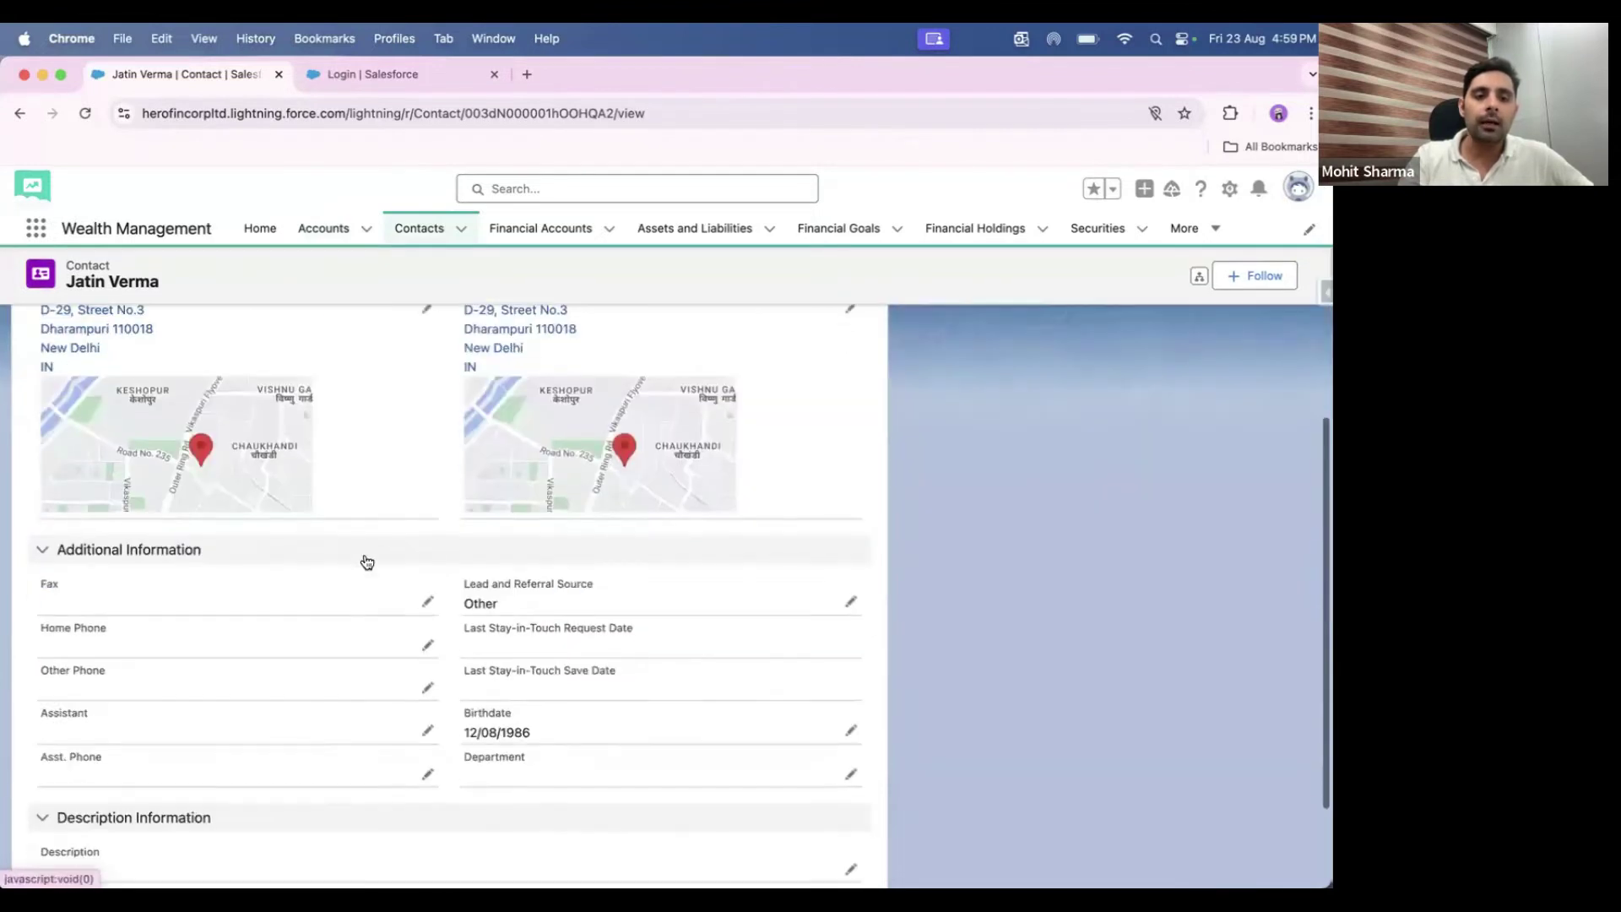
{"action": "scroll", "coordinate": [435, 543], "scroll_direction": "up", "scroll_amount": 5}
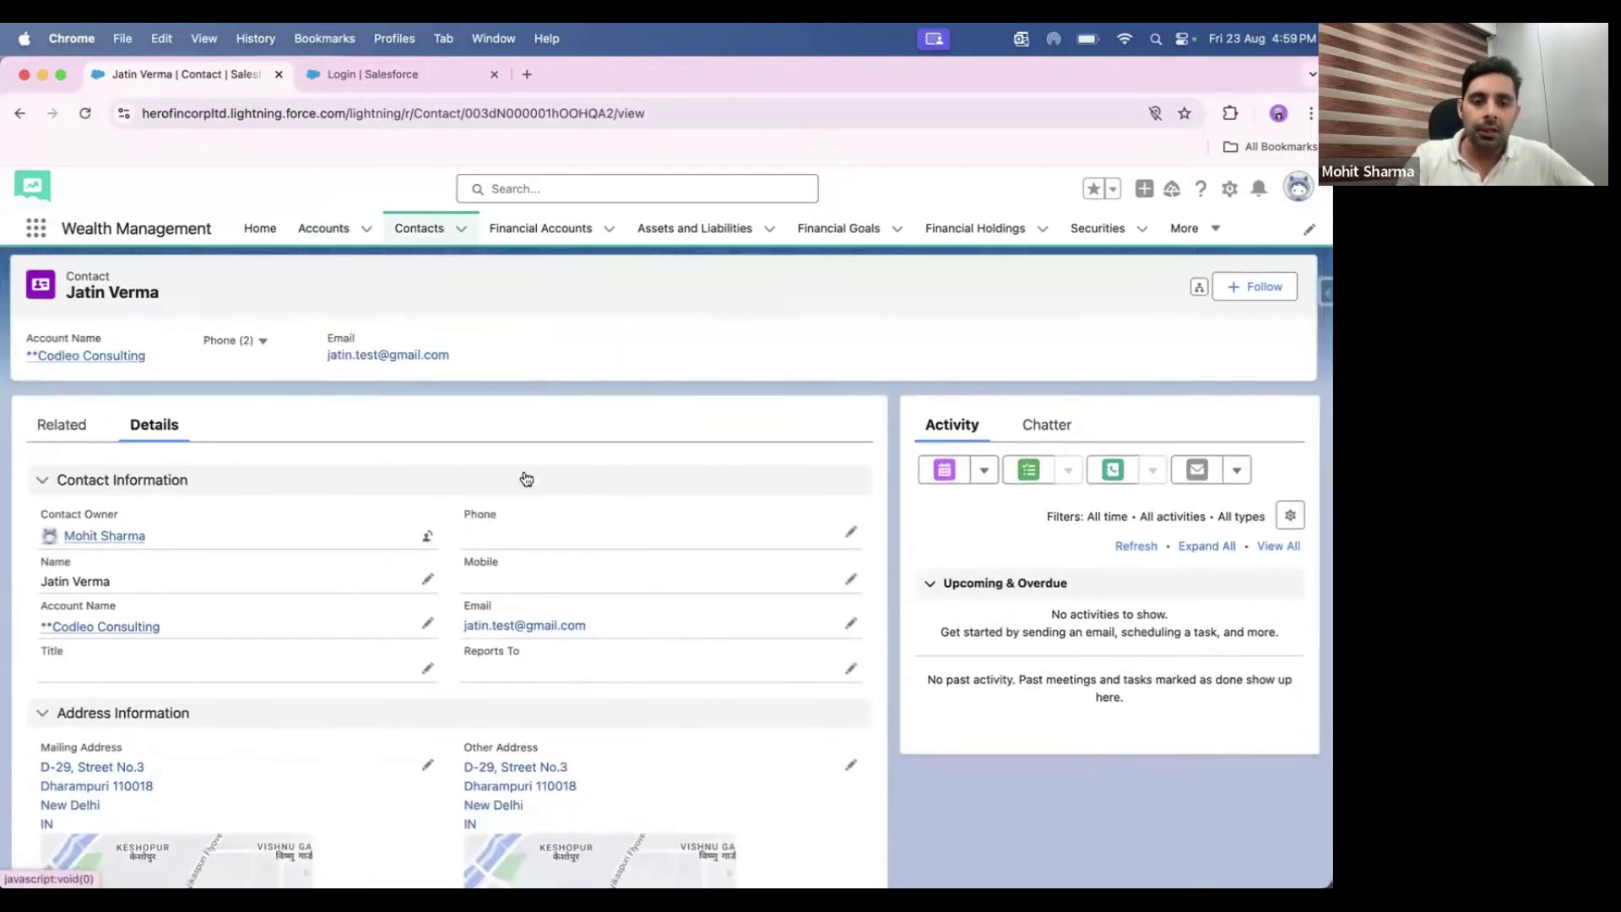
{"action": "scroll", "coordinate": [325, 571], "scroll_direction": "down", "scroll_amount": 1}
{"action": "scroll", "coordinate": [326, 571], "scroll_direction": "down", "scroll_amount": 6}
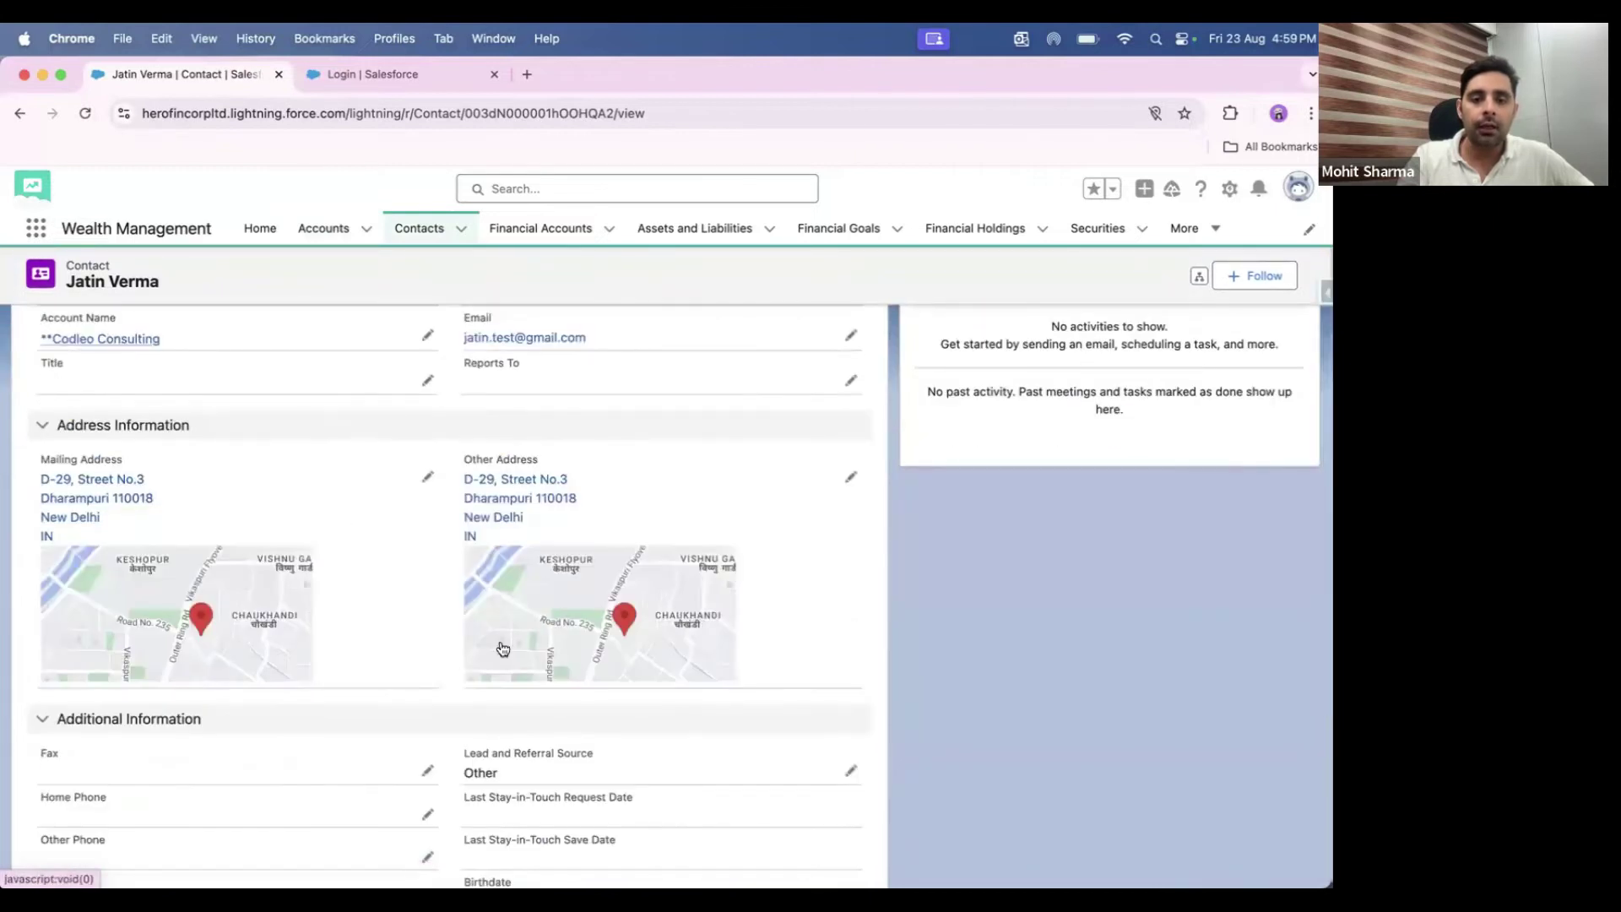
{"action": "scroll", "coordinate": [501, 514], "scroll_direction": "up", "scroll_amount": 7}
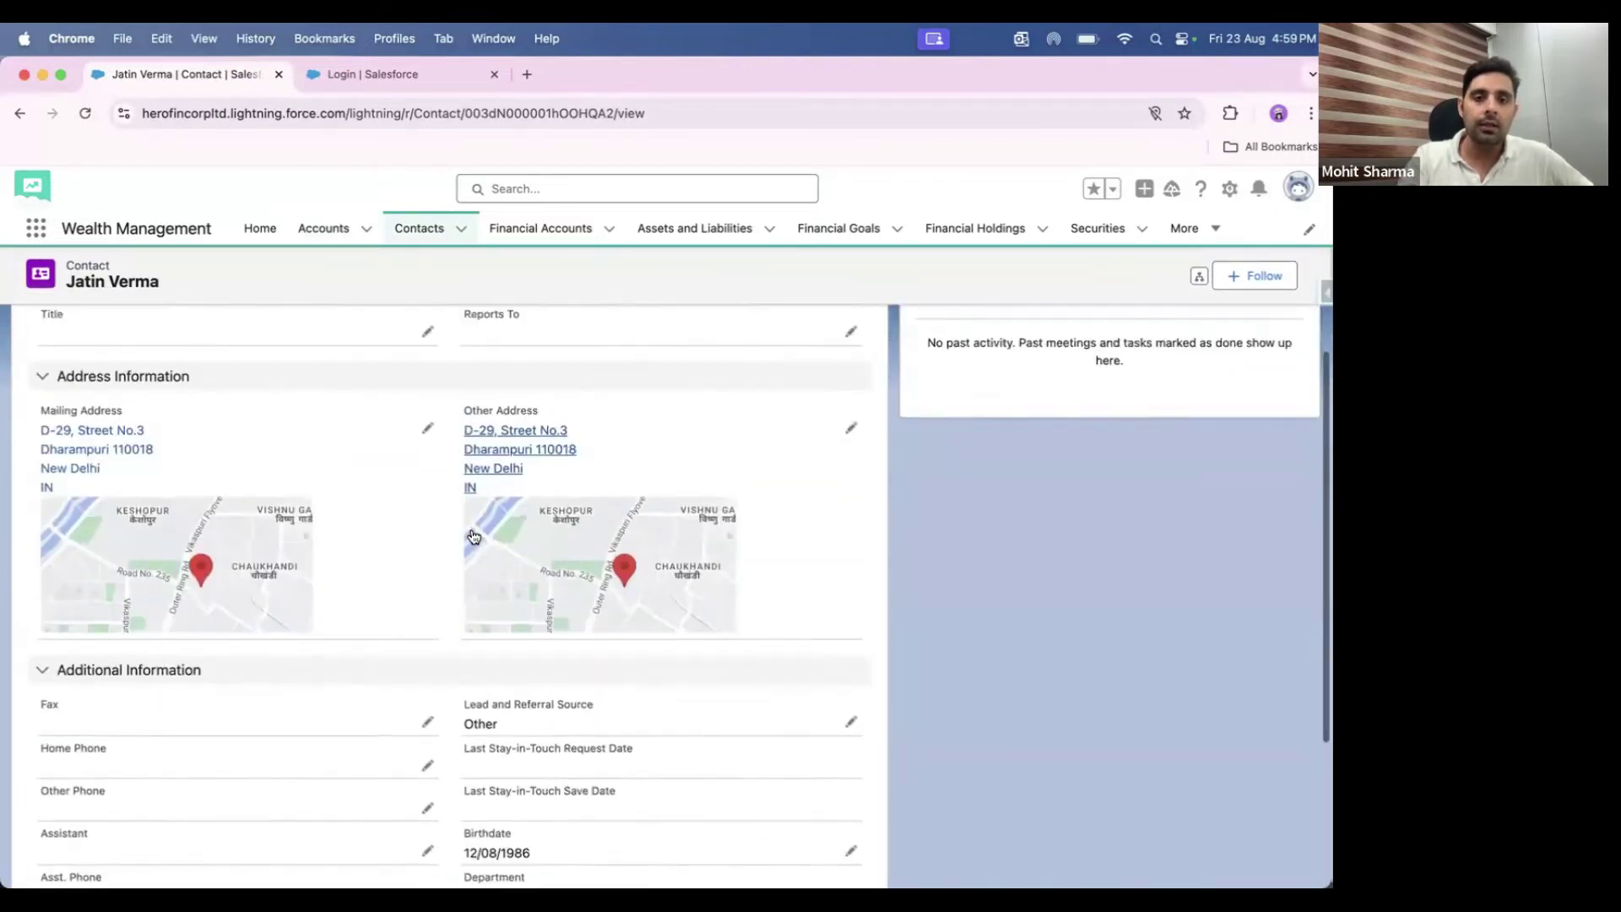
- Examine the contact's related records, from person life events, related accounts and opportunities to employment, education, assets, action plans and related contacts
{"action": "left_click", "coordinate": [70, 432]}
{"action": "scroll", "coordinate": [257, 472], "scroll_direction": "down", "scroll_amount": 2}
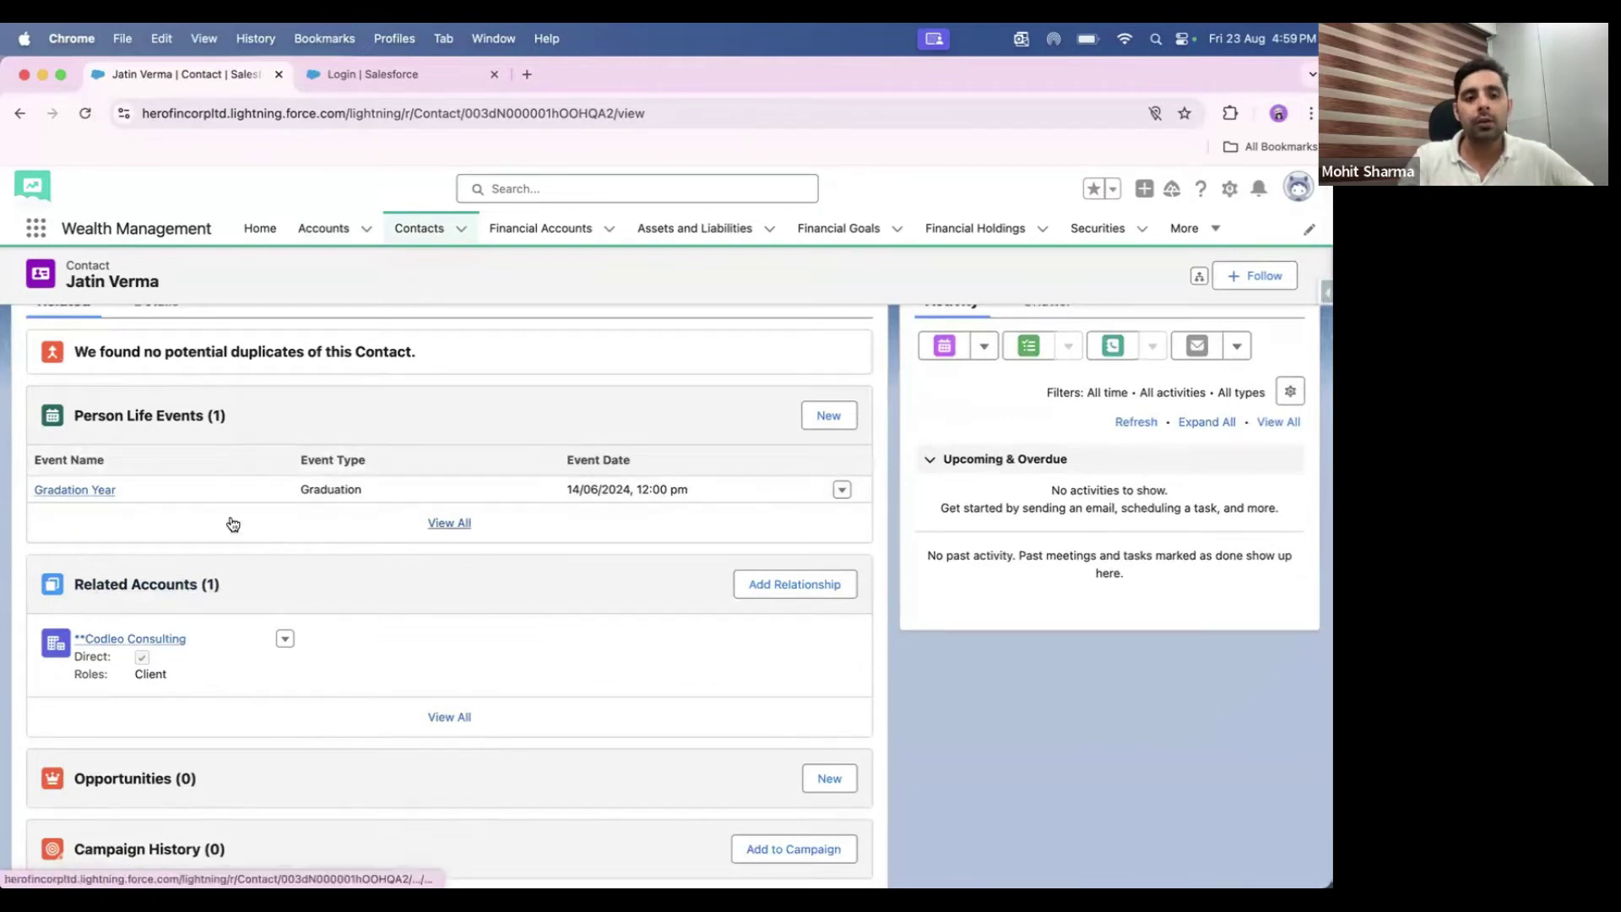
{"action": "scroll", "coordinate": [228, 516], "scroll_direction": "down", "scroll_amount": 2}
{"action": "scroll", "coordinate": [354, 515], "scroll_direction": "down", "scroll_amount": 2}
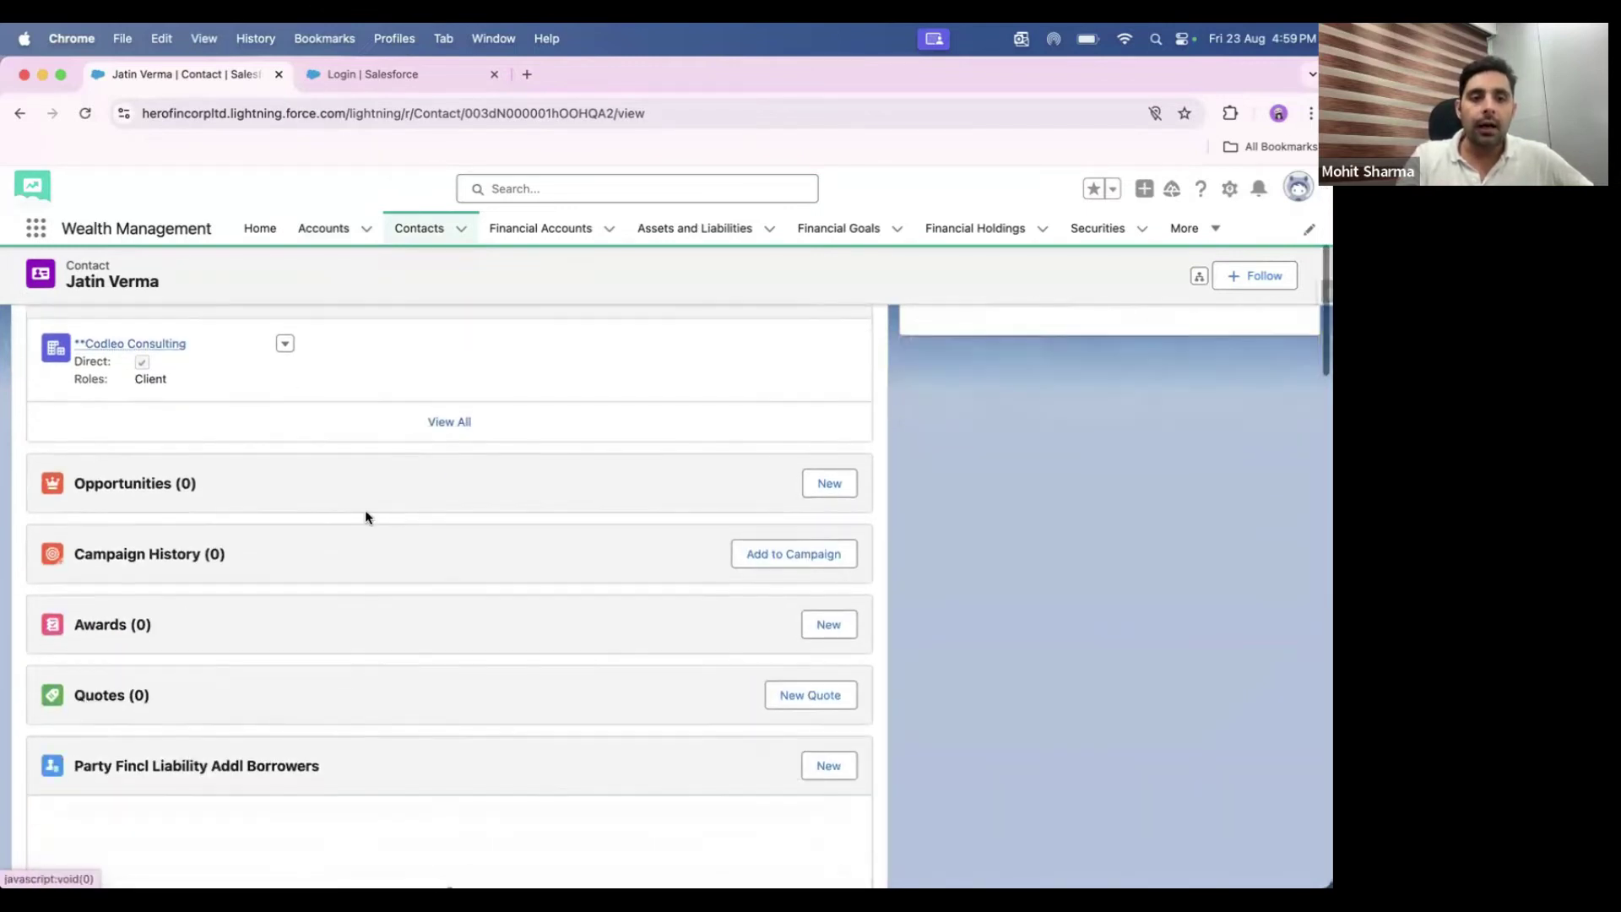
{"action": "scroll", "coordinate": [329, 536], "scroll_direction": "down", "scroll_amount": 2}
{"action": "scroll", "coordinate": [348, 547], "scroll_direction": "down", "scroll_amount": 2}
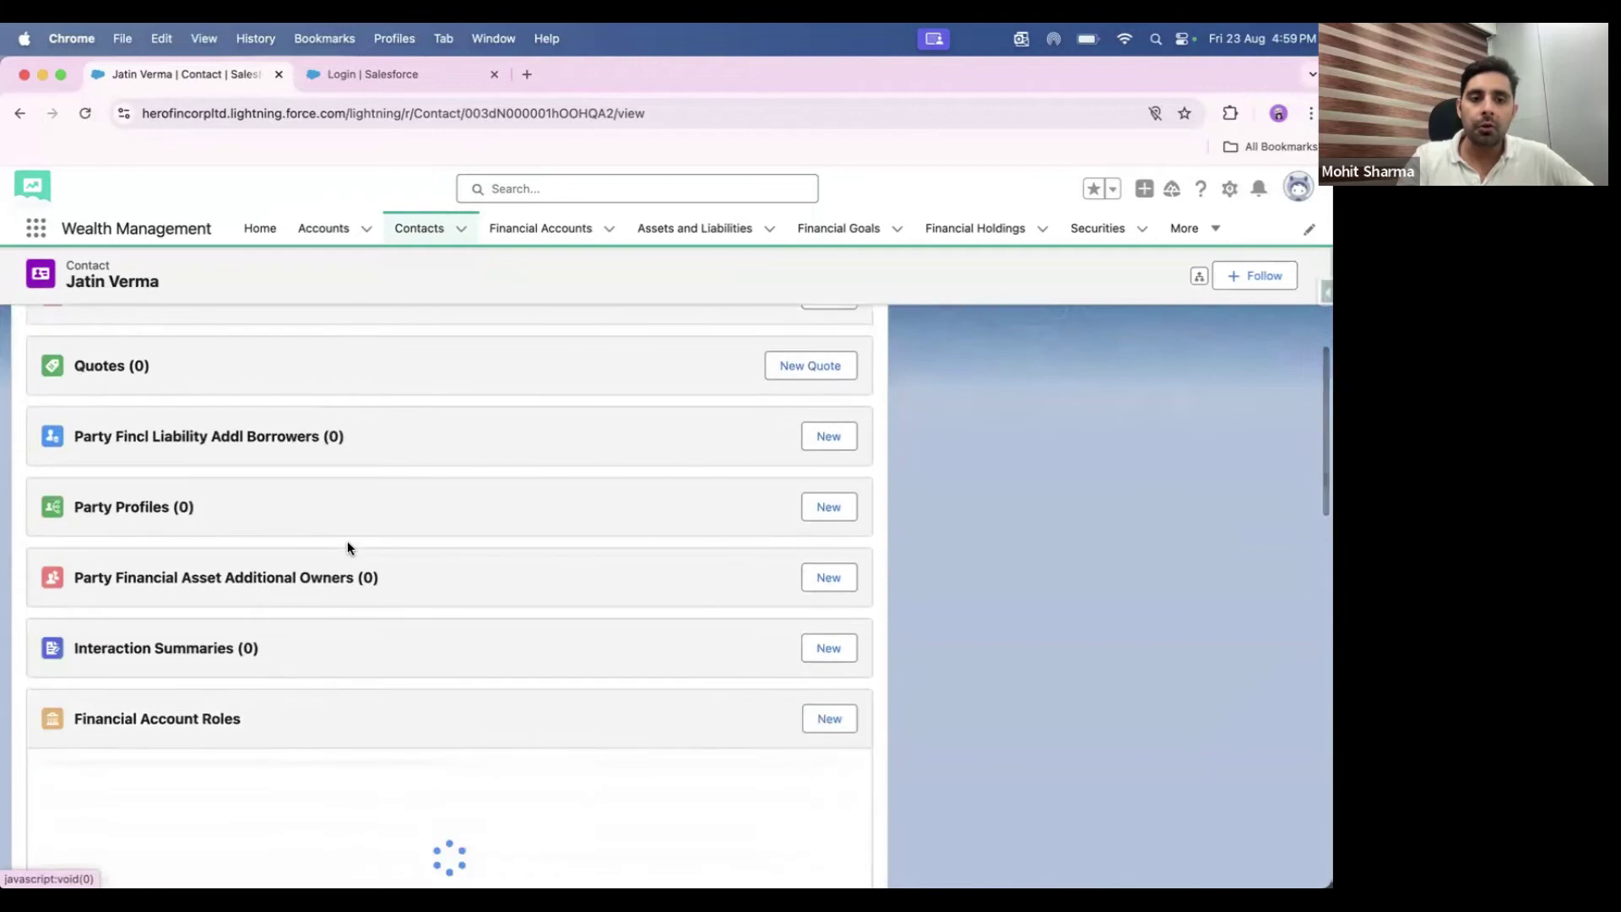
{"action": "scroll", "coordinate": [347, 547], "scroll_direction": "down", "scroll_amount": 2}
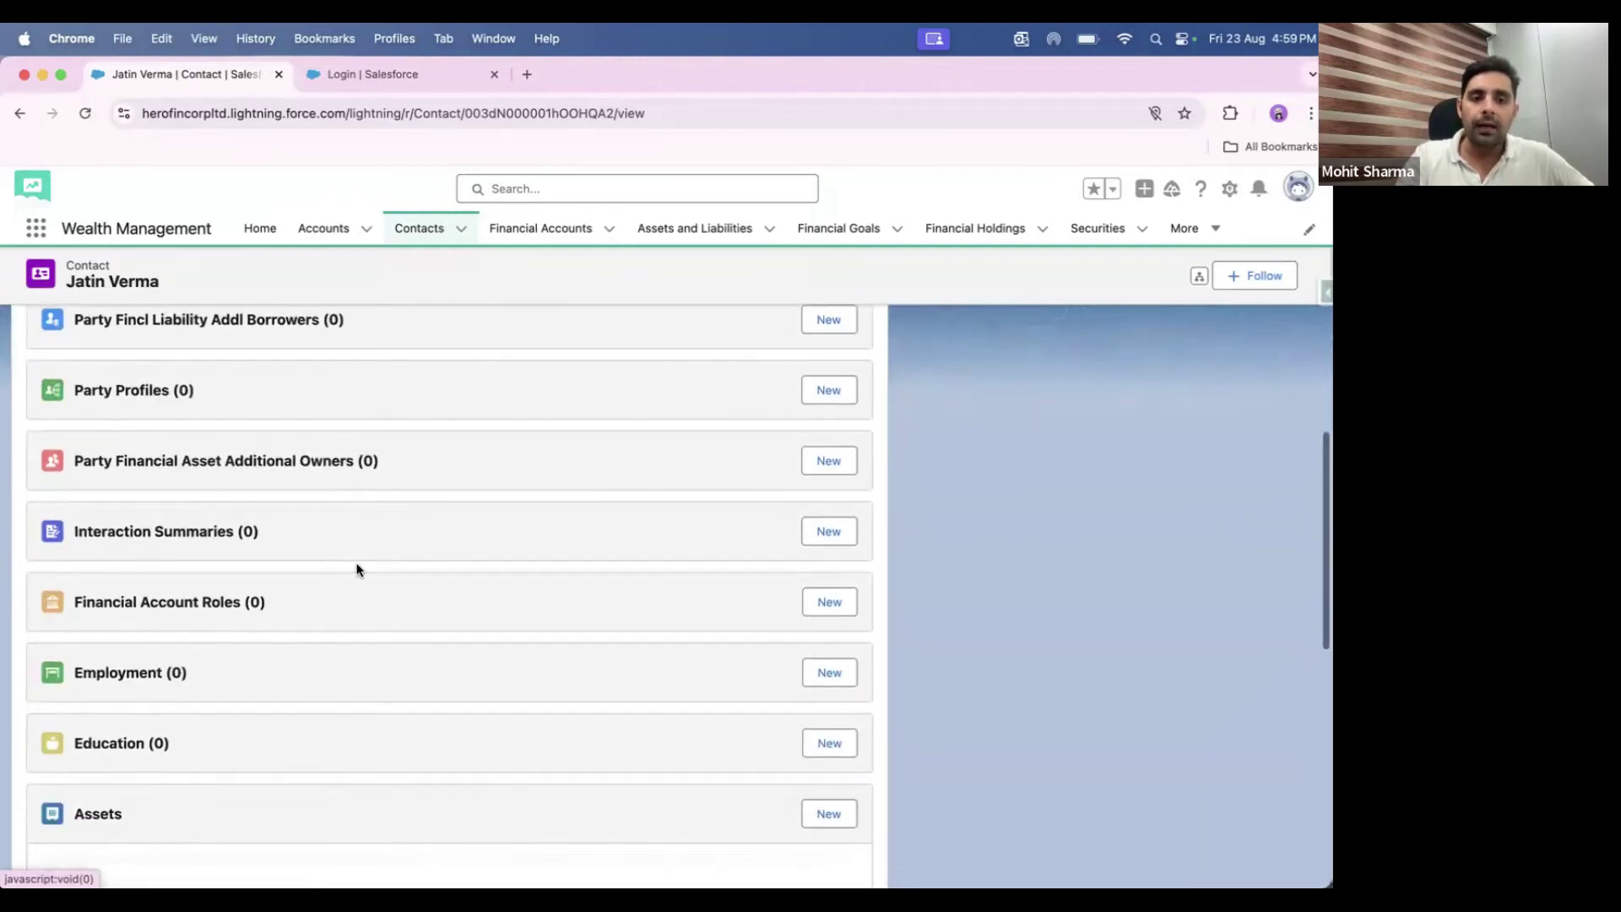
{"action": "scroll", "coordinate": [356, 558], "scroll_direction": "down", "scroll_amount": 2}
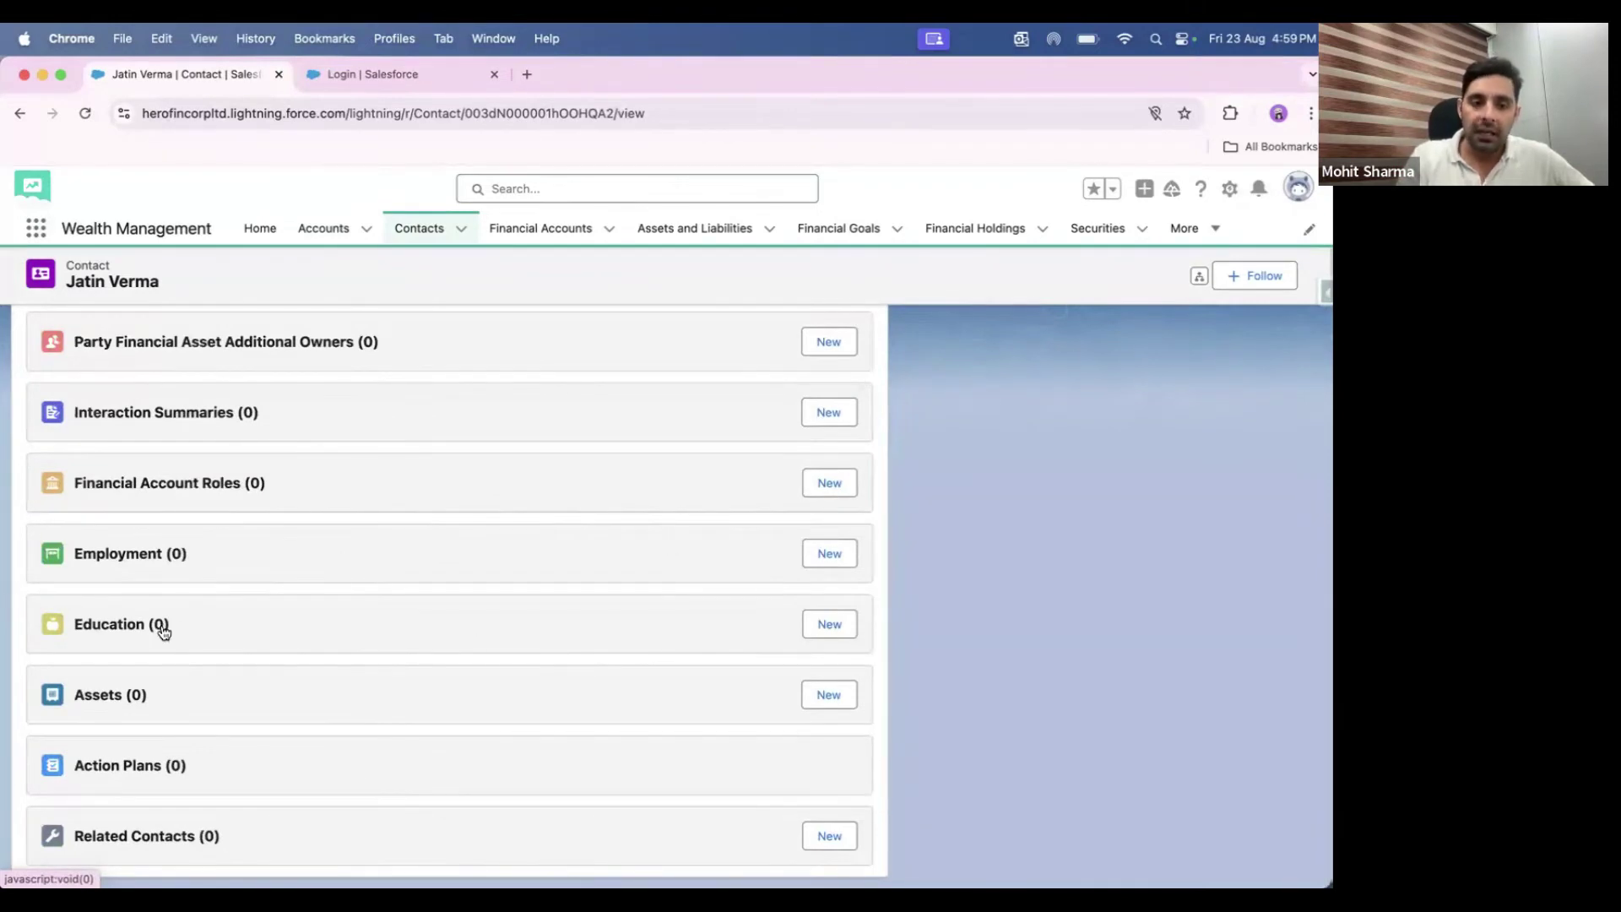
- Finish reviewing the contact's related lists and view the contact's Chatter feed
{"action": "scroll", "coordinate": [513, 669], "scroll_direction": "down", "scroll_amount": 1}
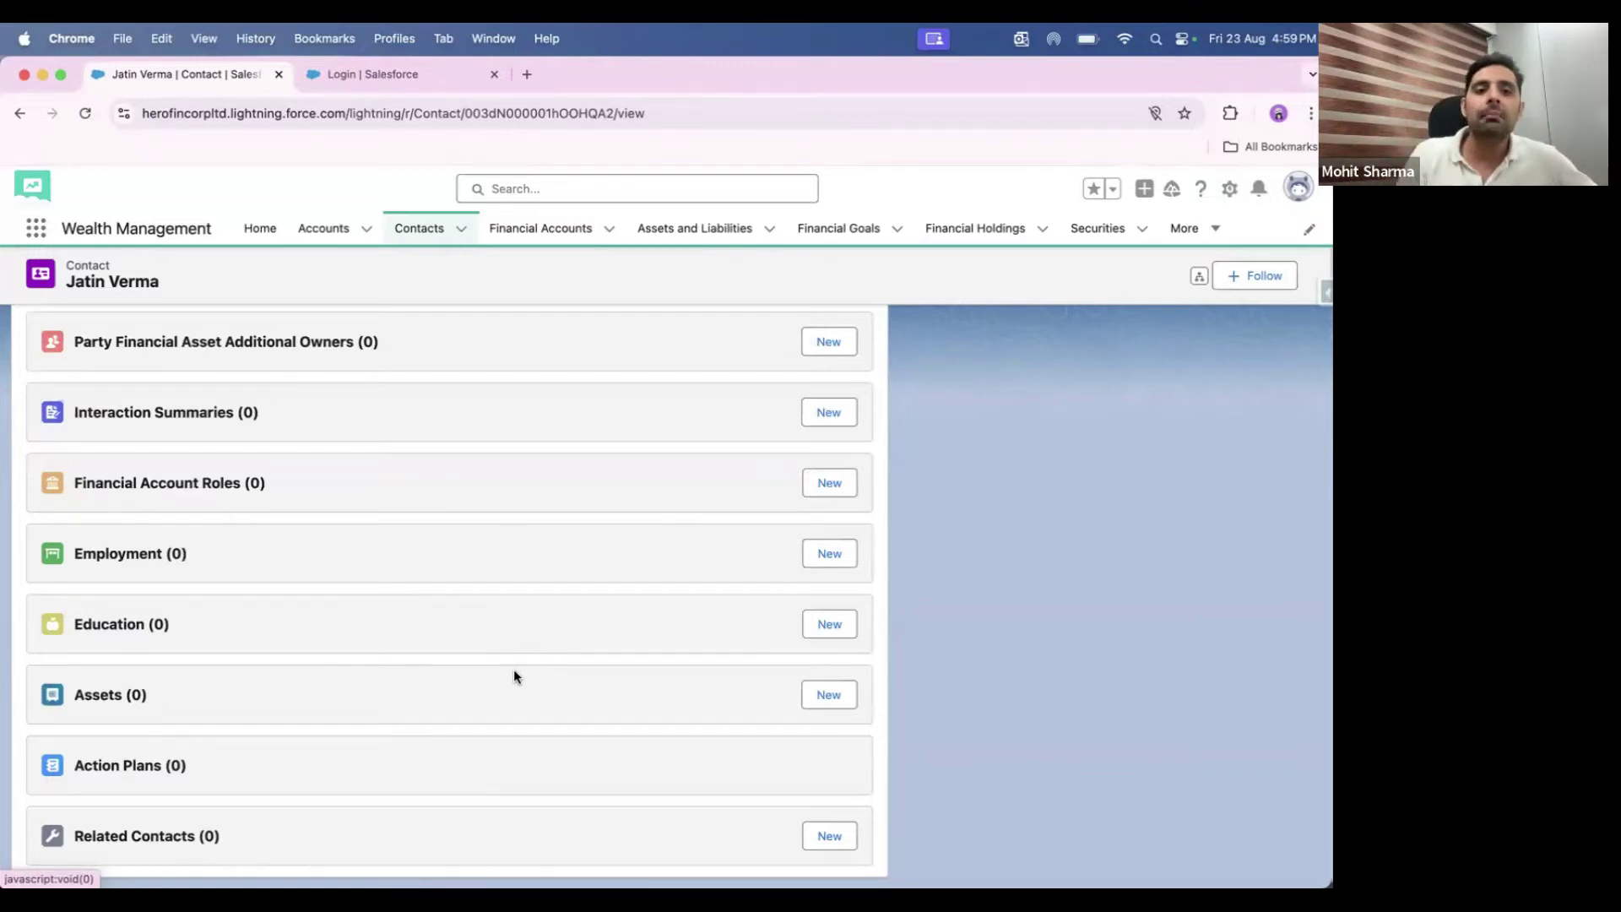
{"action": "scroll", "coordinate": [513, 669], "scroll_direction": "up", "scroll_amount": 15}
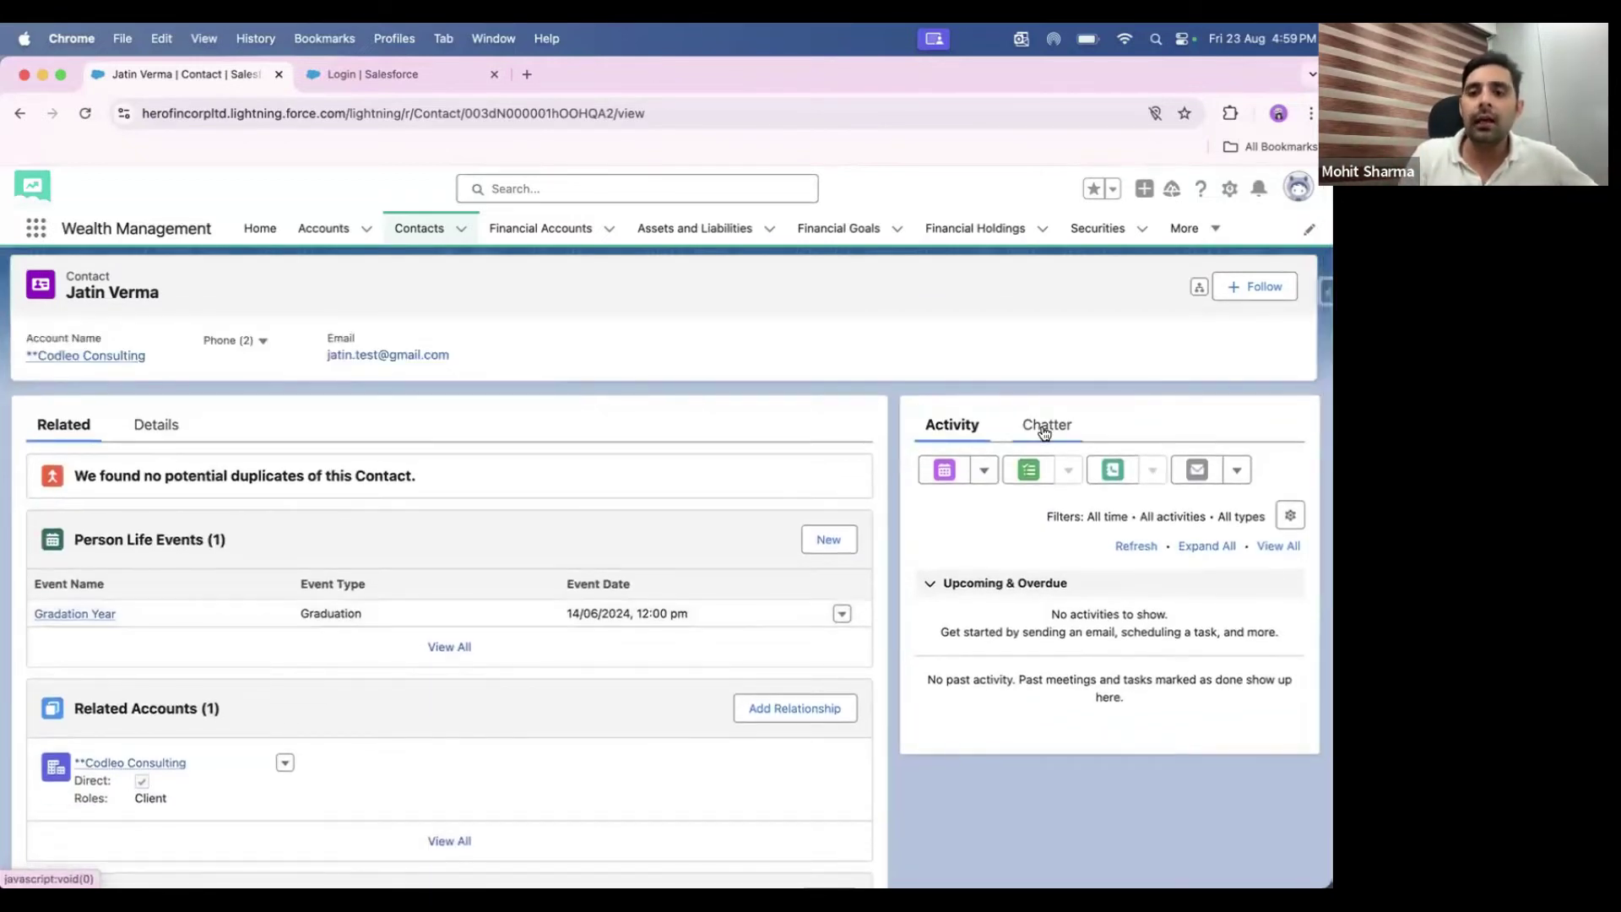
{"action": "left_click", "coordinate": [1044, 428]}
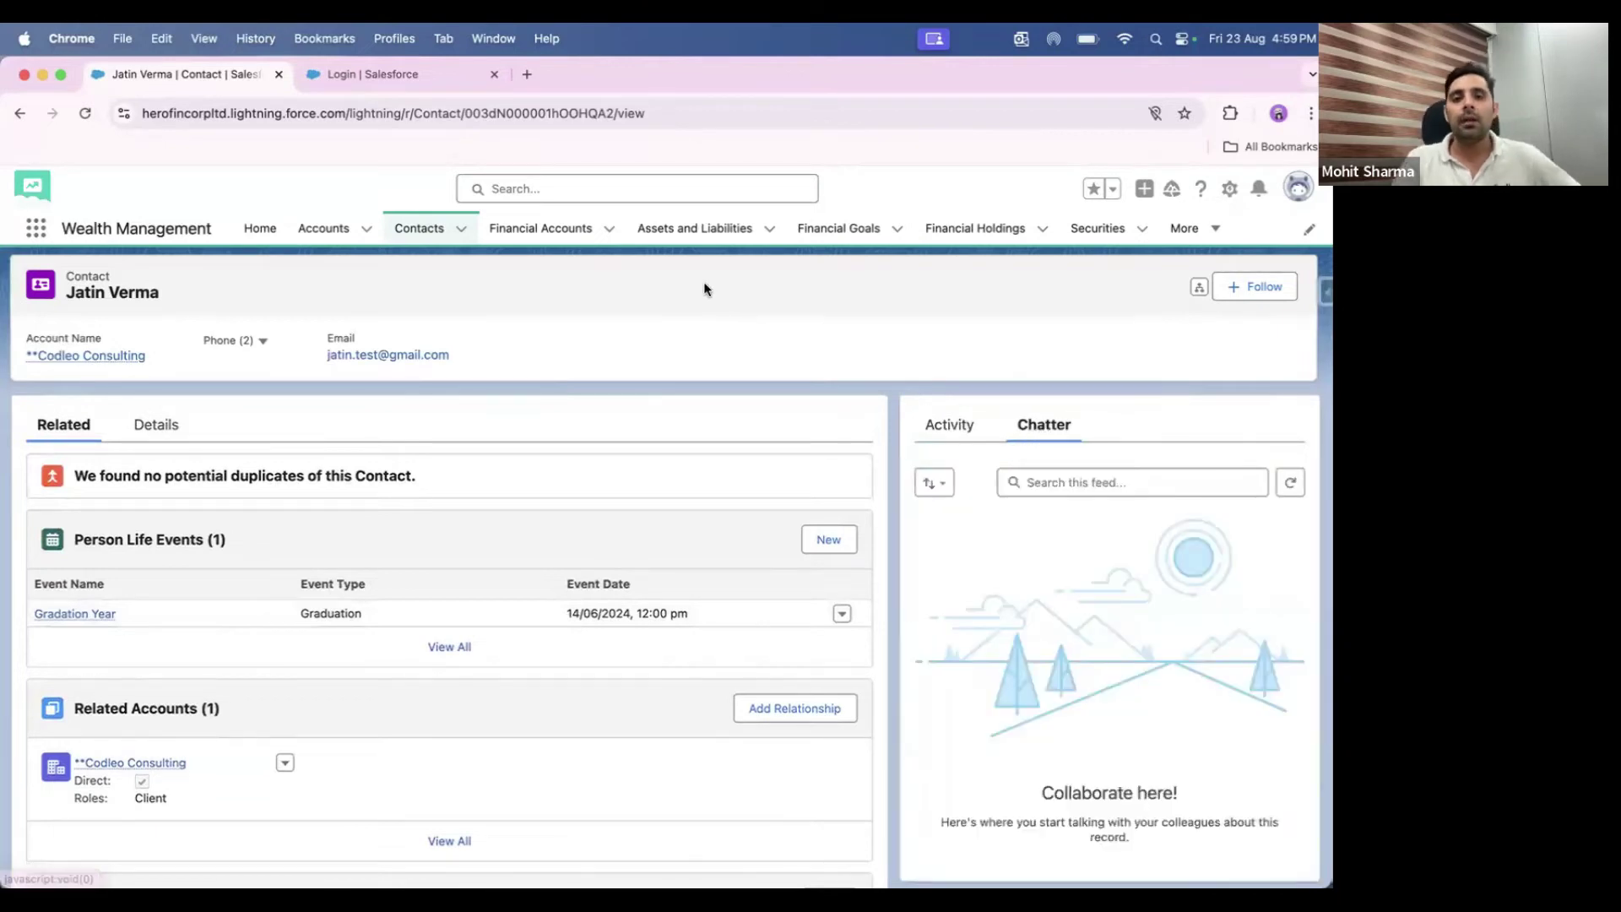
- Open the Life Care Support financial account from the financial accounts list and examine its details and related records
{"action": "left_click", "coordinate": [534, 229]}
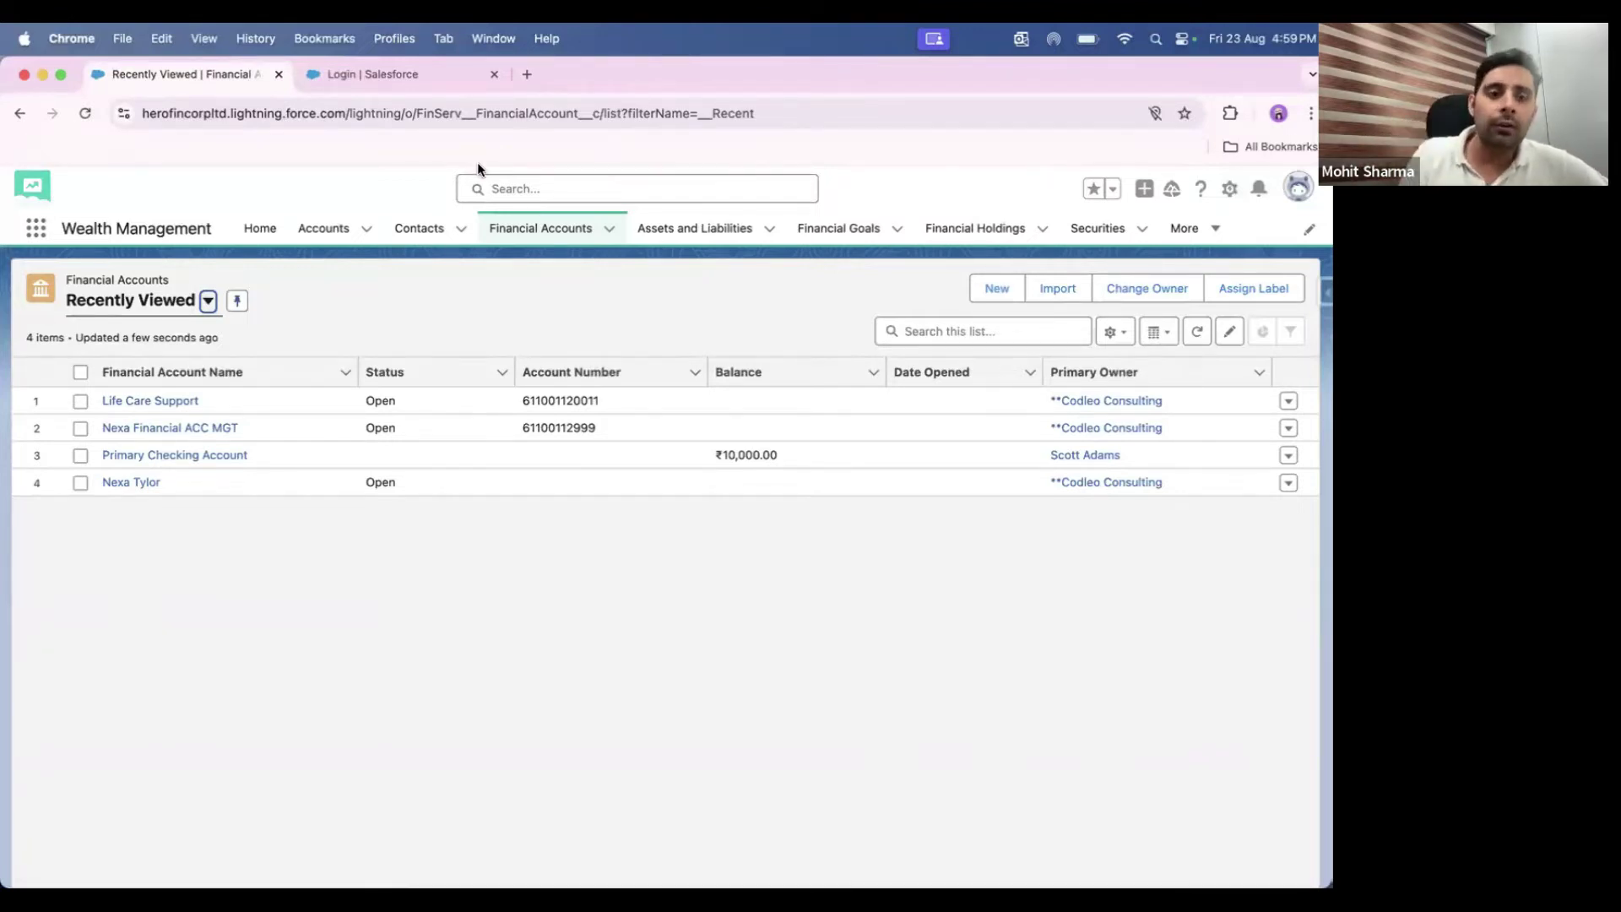
{"action": "left_click", "coordinate": [140, 401]}
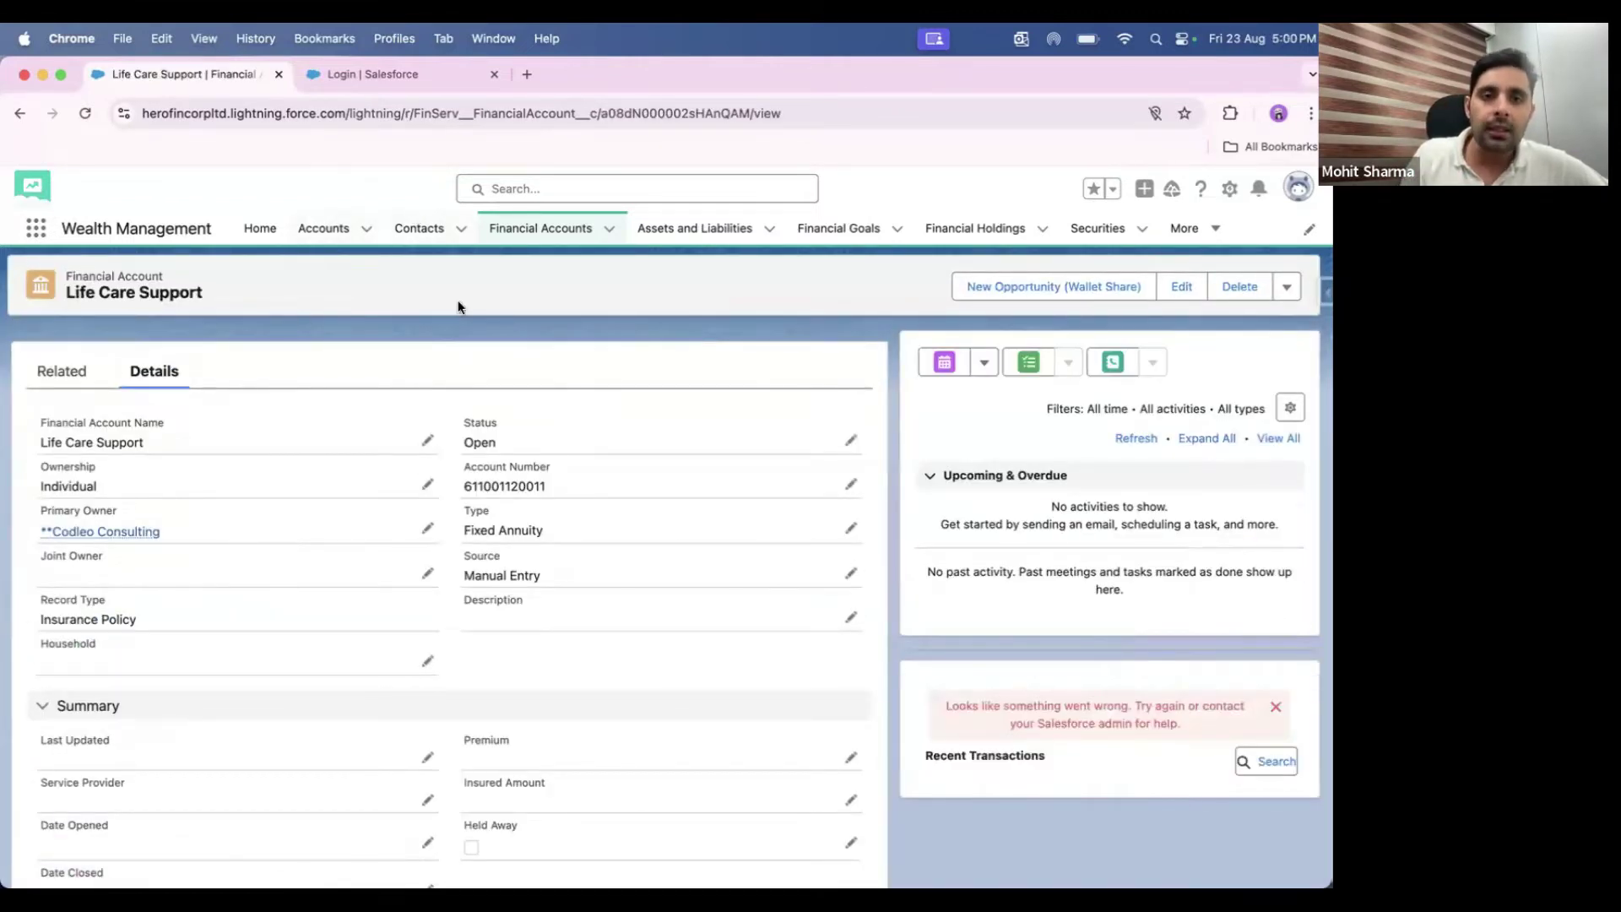
{"action": "left_click", "coordinate": [64, 377]}
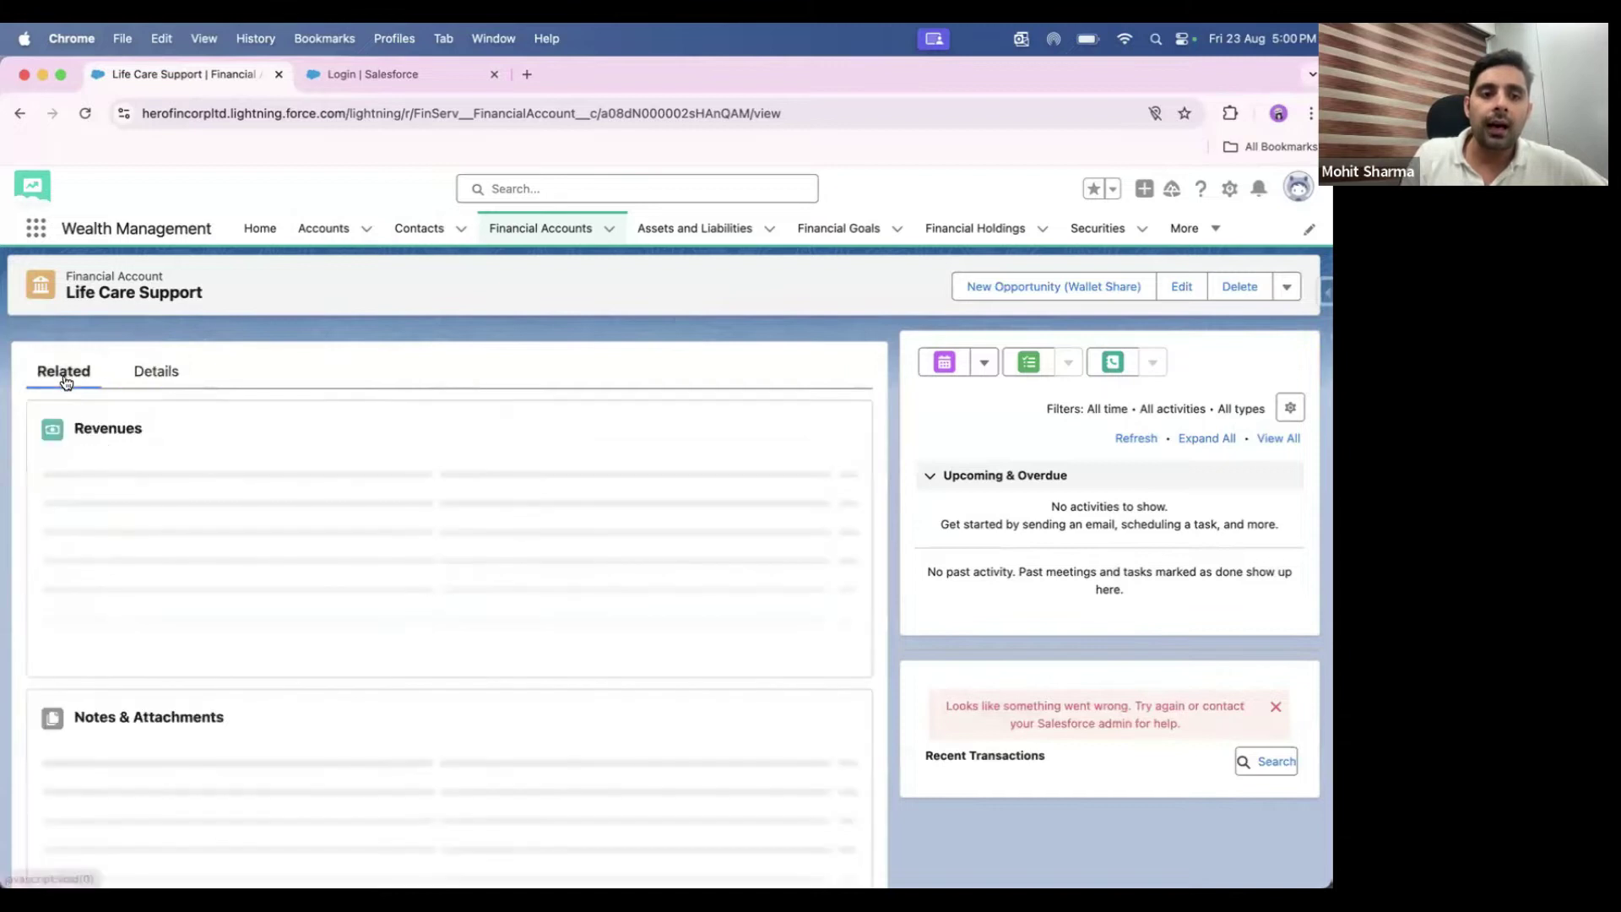
{"action": "scroll", "coordinate": [377, 453], "scroll_direction": "down", "scroll_amount": 1}
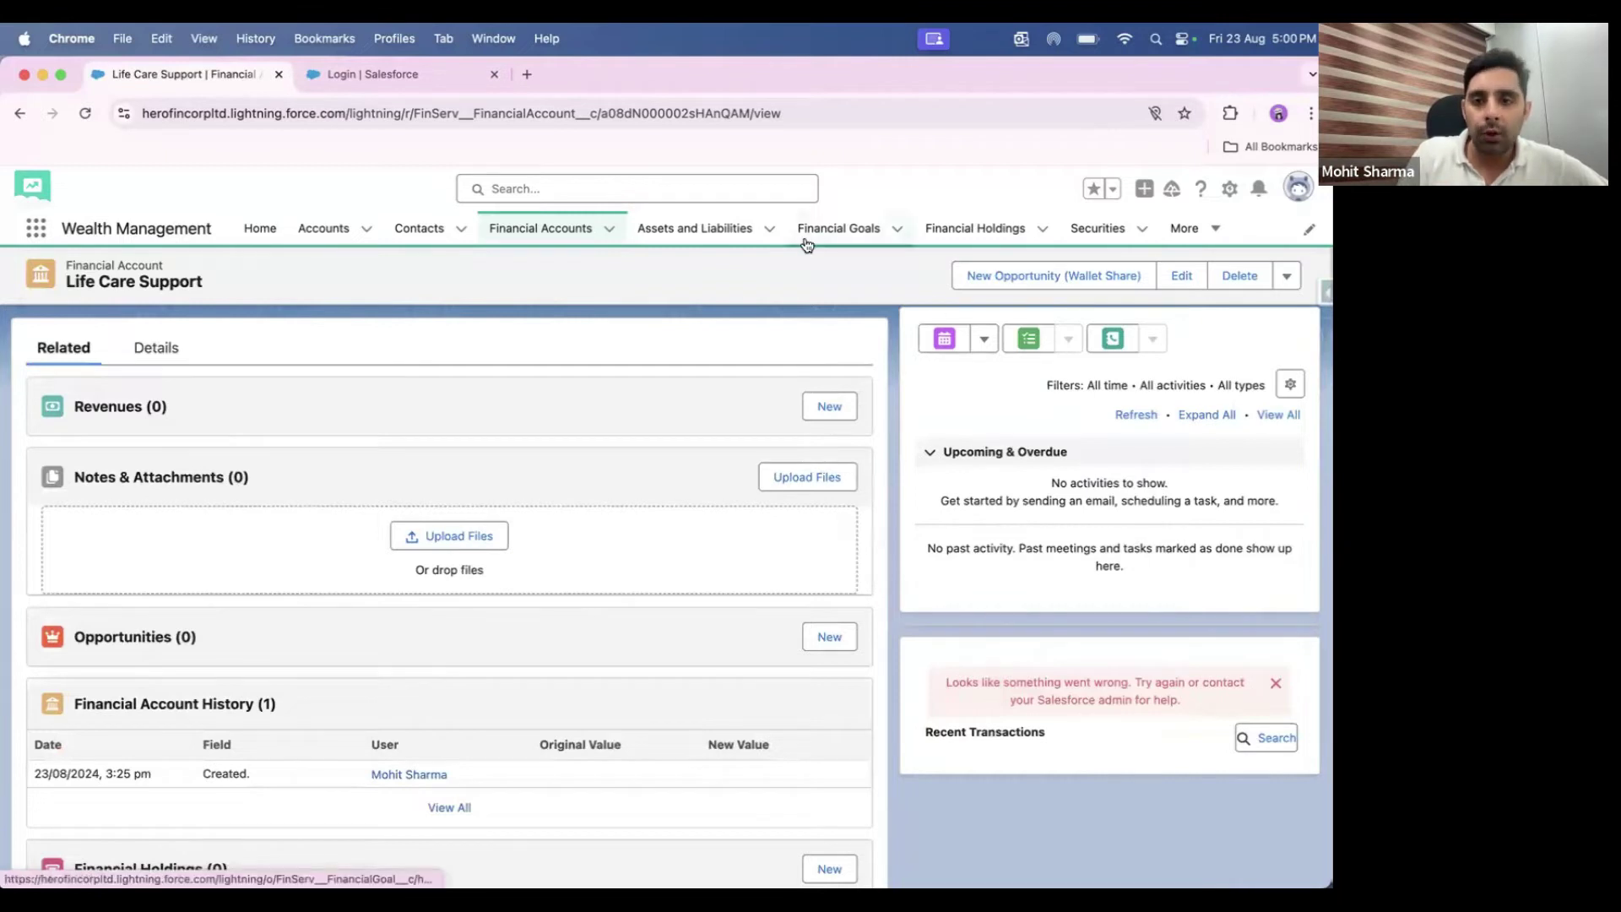
- View the assets and liabilities list, and review the New Securities form with its asset category options, closing it without saving
{"action": "left_click", "coordinate": [667, 236]}
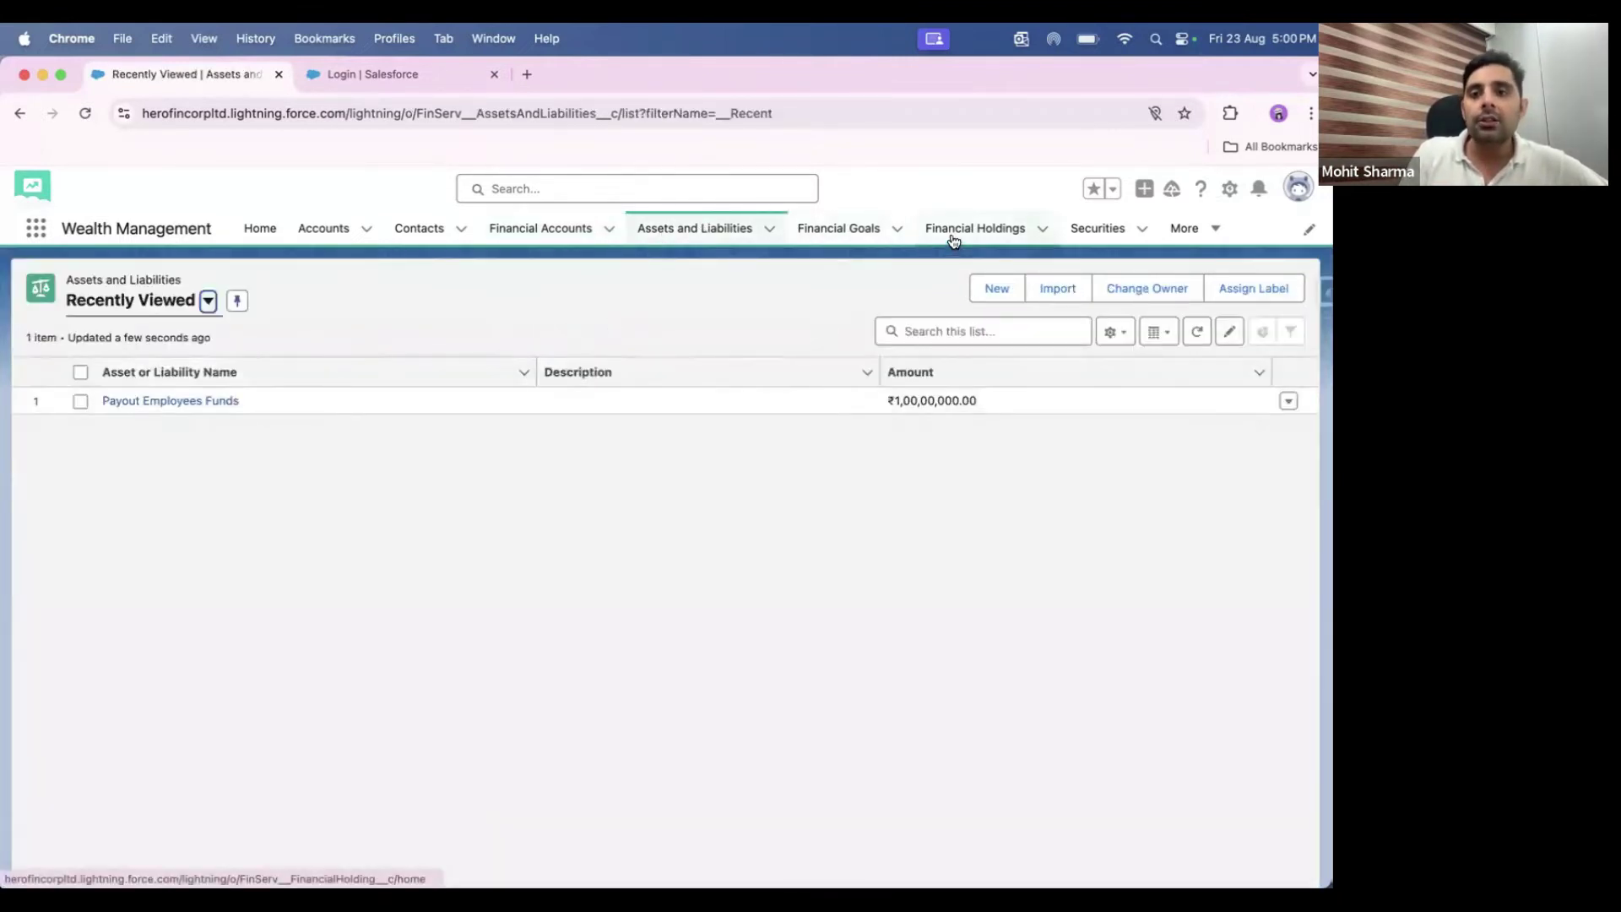
{"action": "left_click", "coordinate": [1098, 228]}
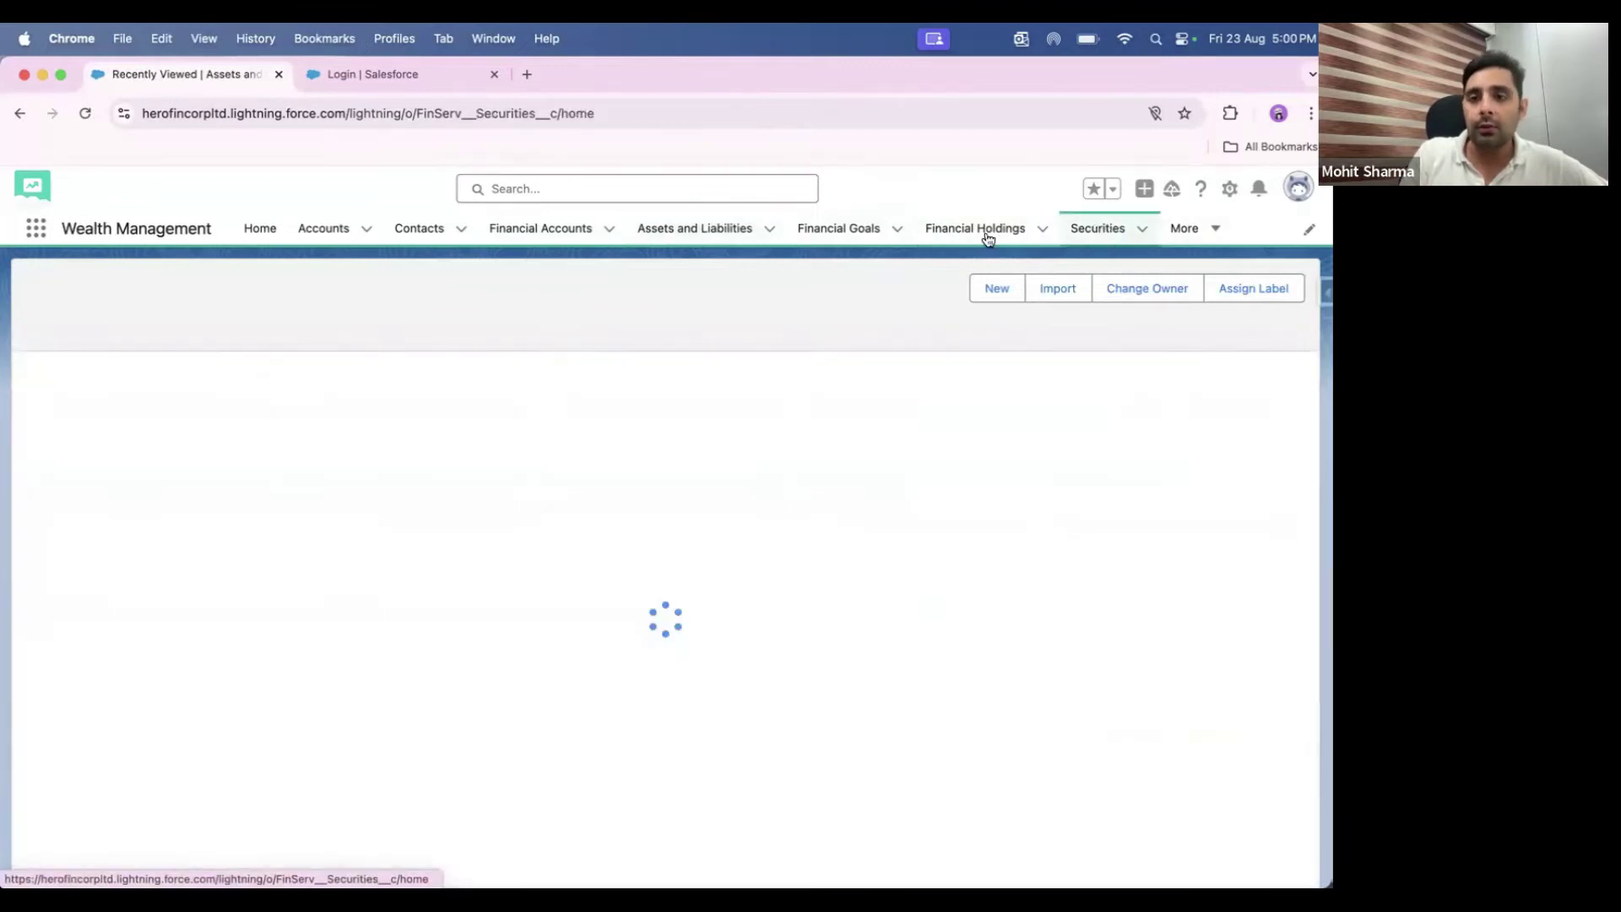
{"action": "left_click", "coordinate": [992, 288]}
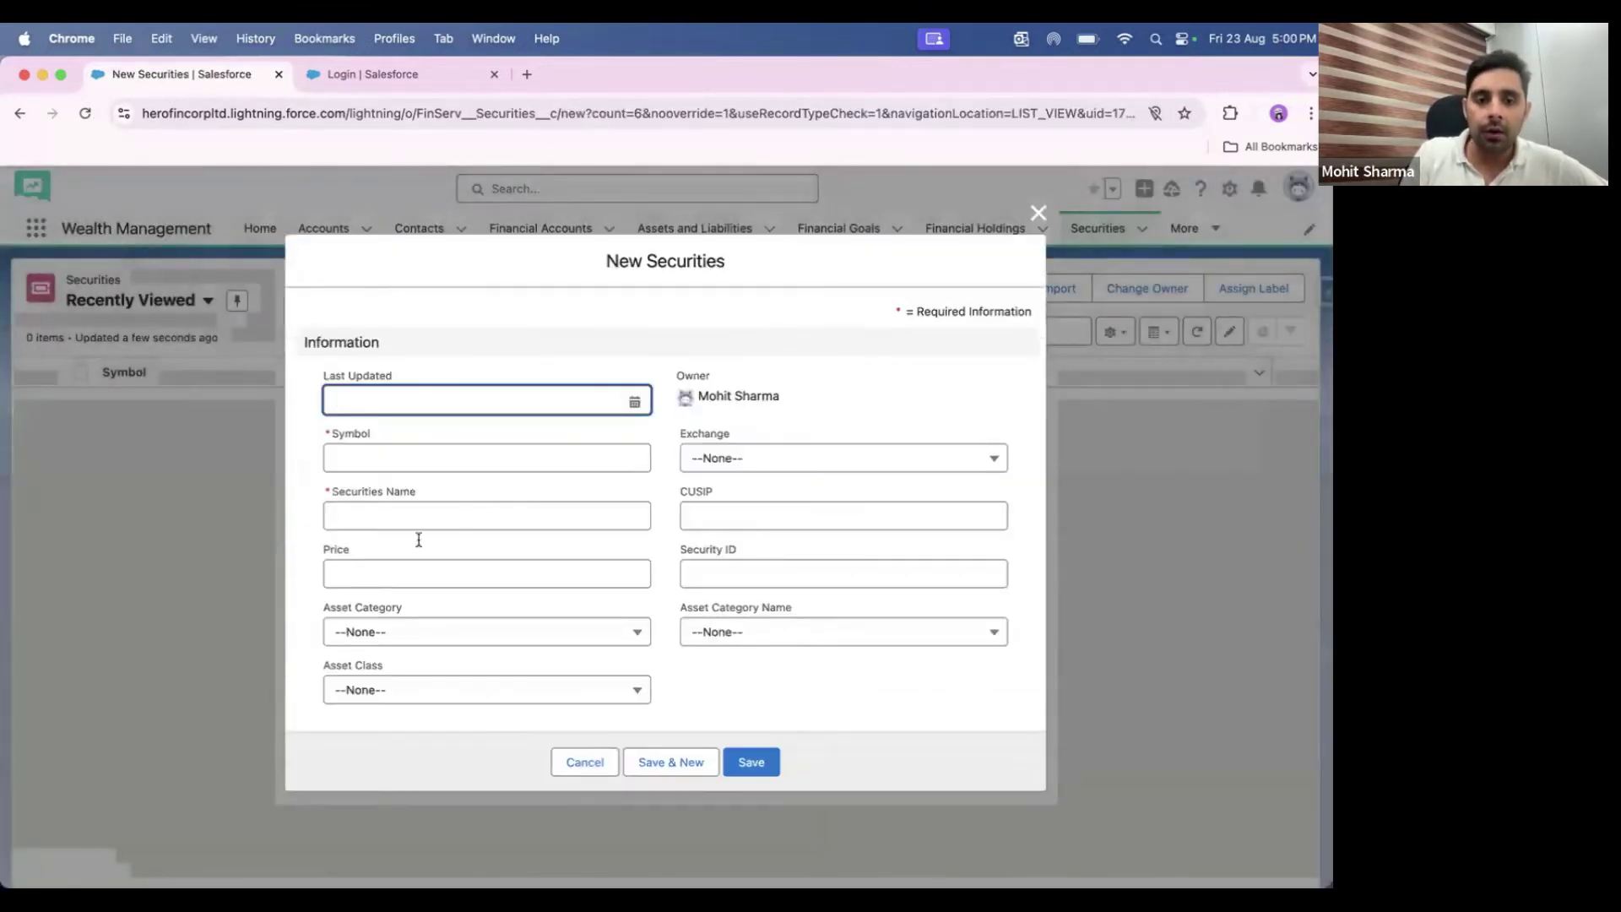
{"action": "left_click", "coordinate": [399, 634]}
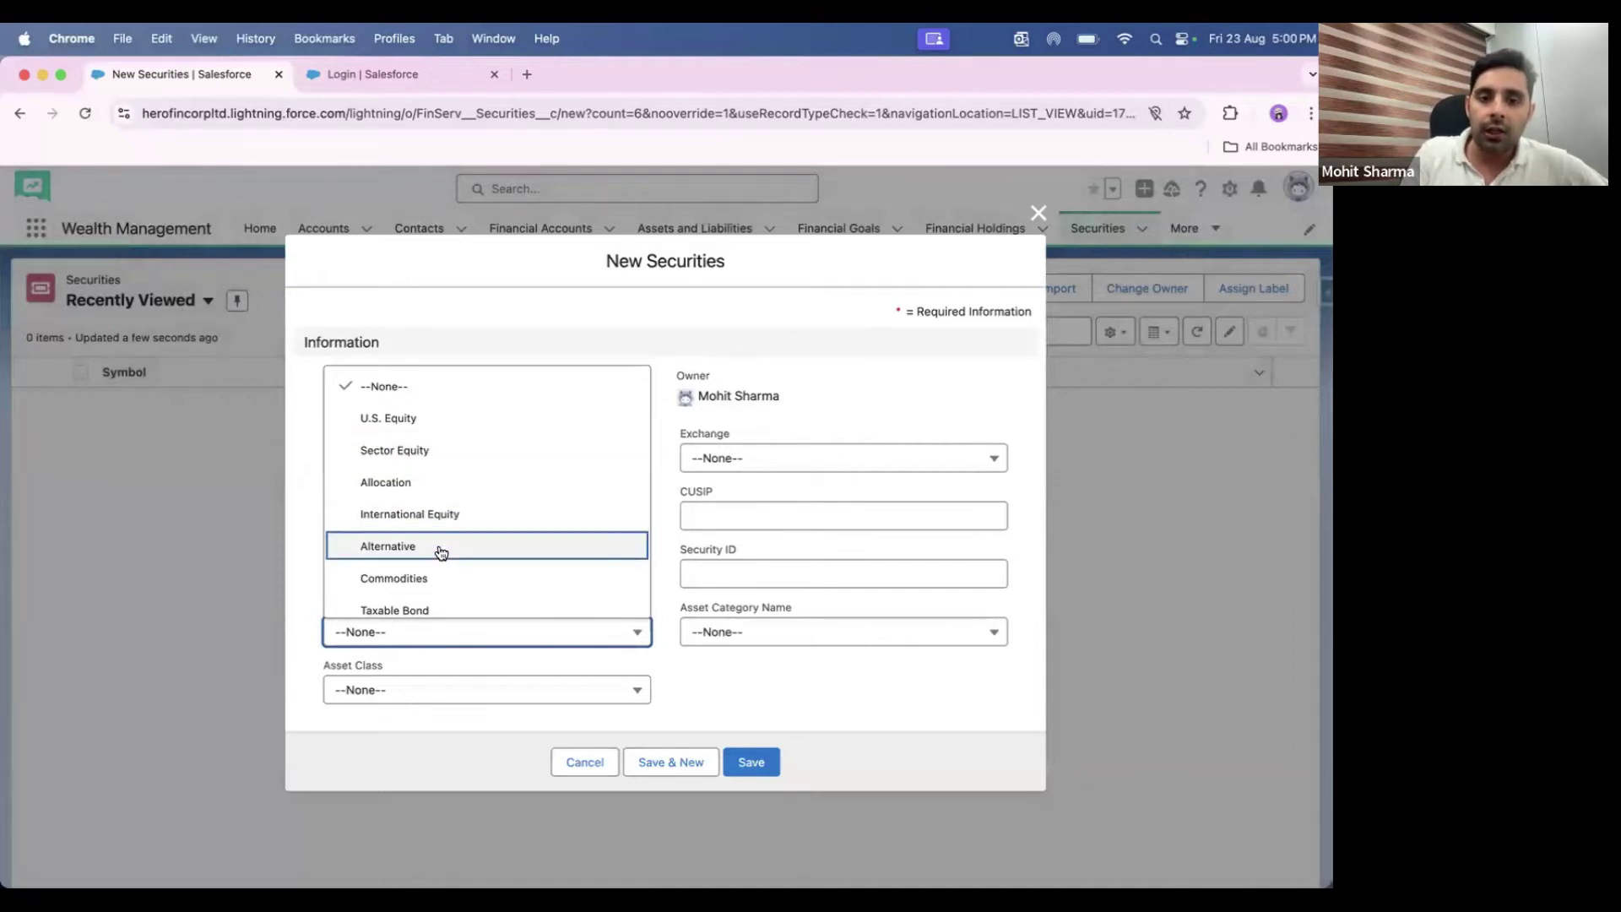
{"action": "scroll", "coordinate": [441, 552], "scroll_direction": "down", "scroll_amount": 2}
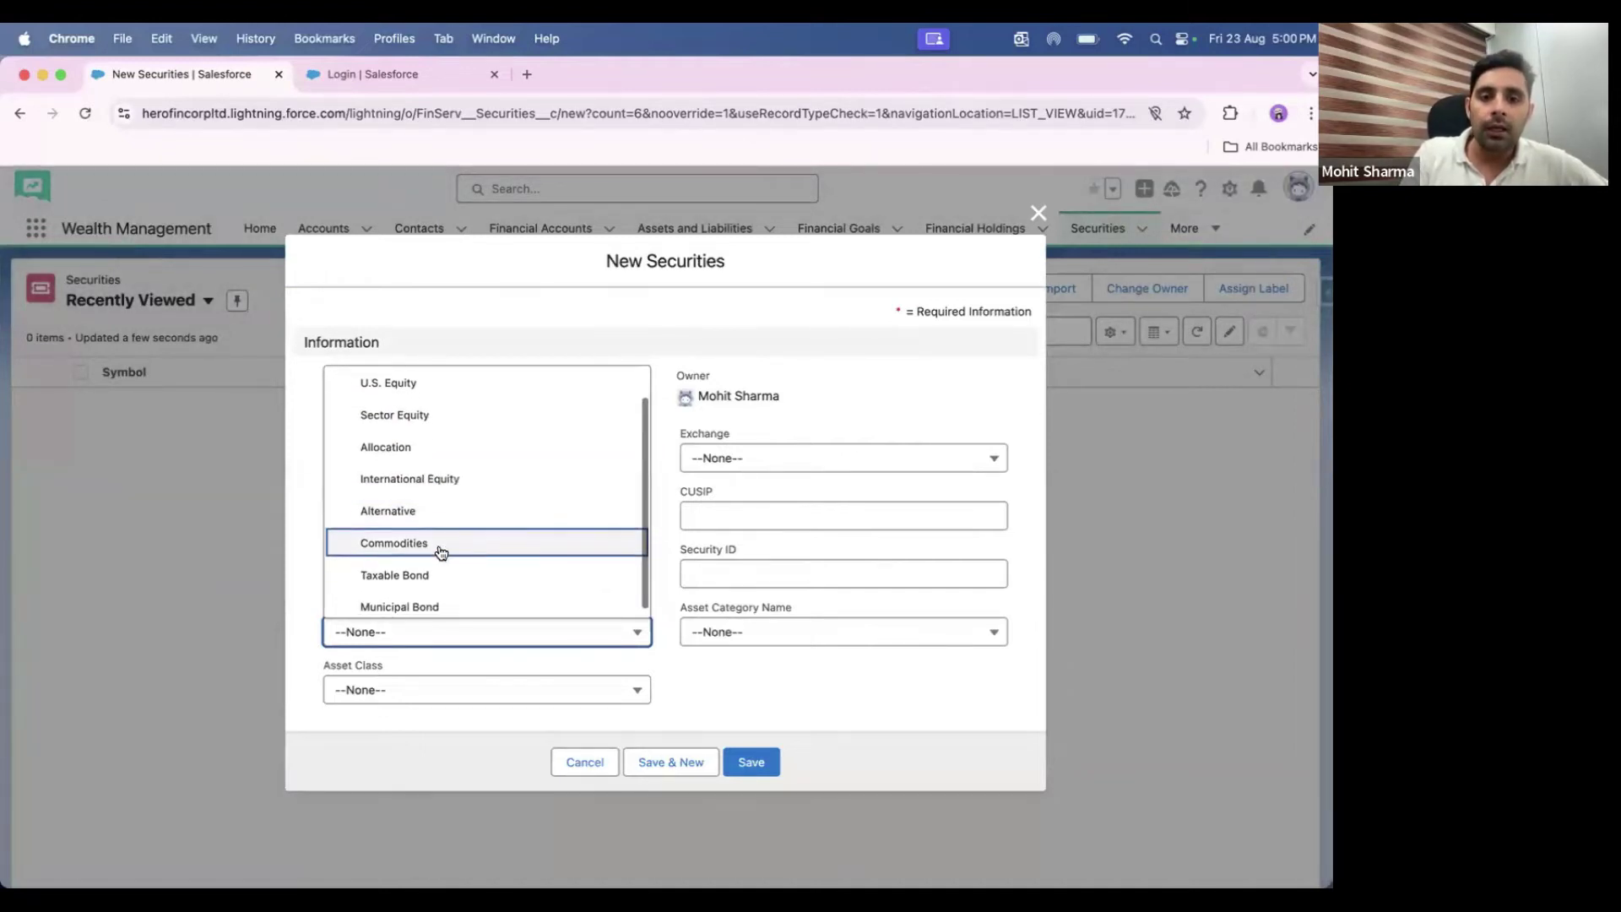
{"action": "scroll", "coordinate": [443, 562], "scroll_direction": "down", "scroll_amount": 1}
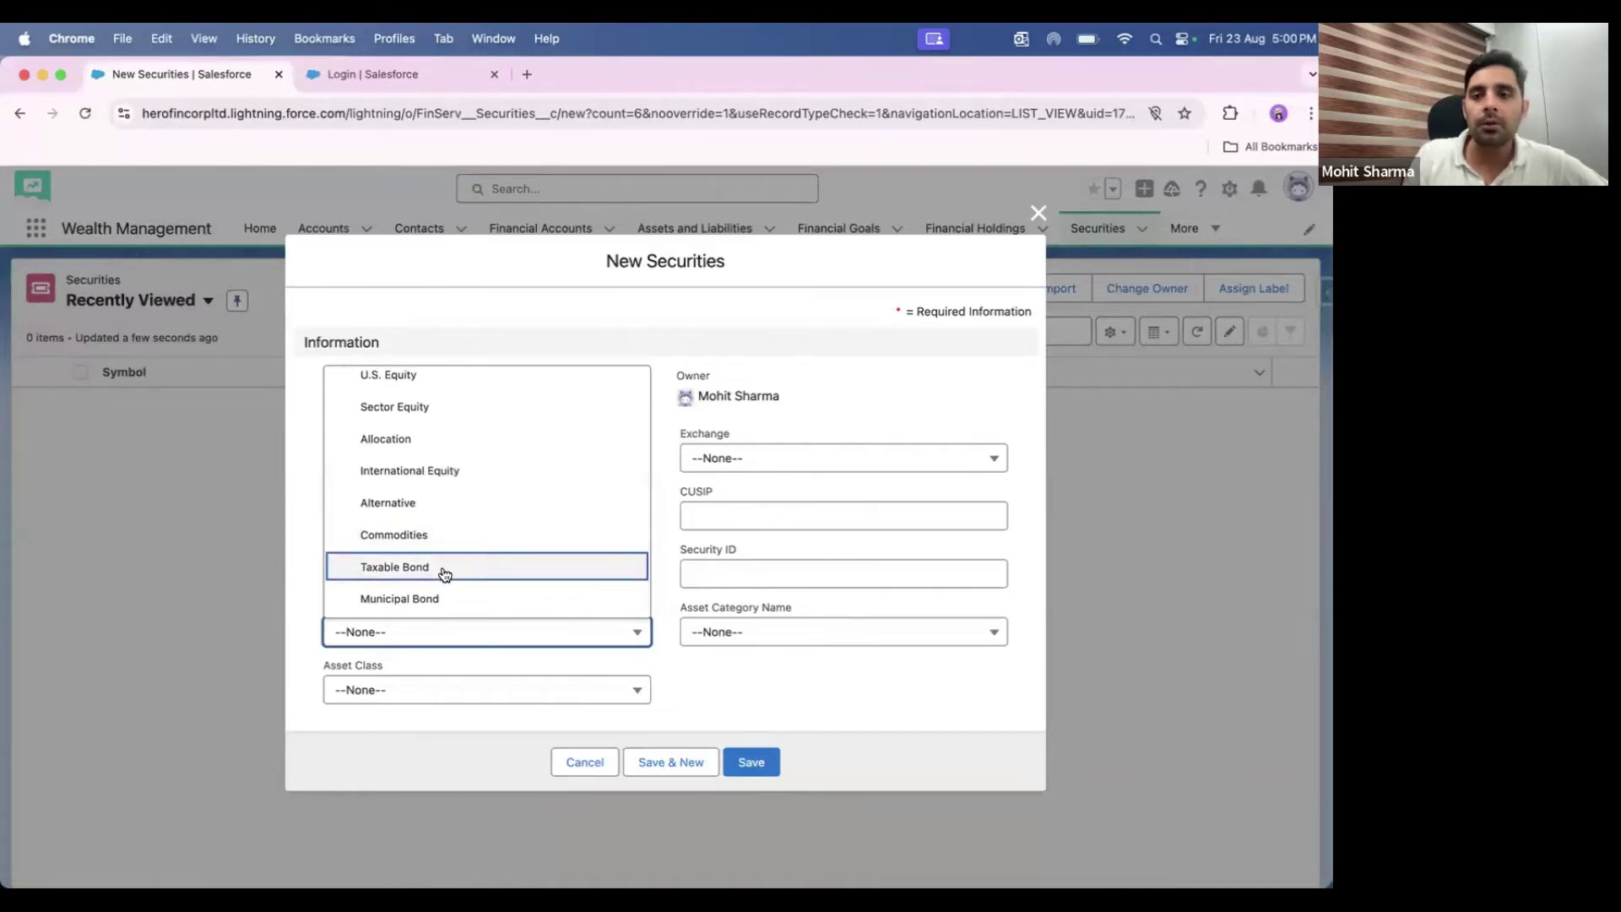
{"action": "left_click", "coordinate": [660, 500]}
{"action": "left_click", "coordinate": [1036, 214]}
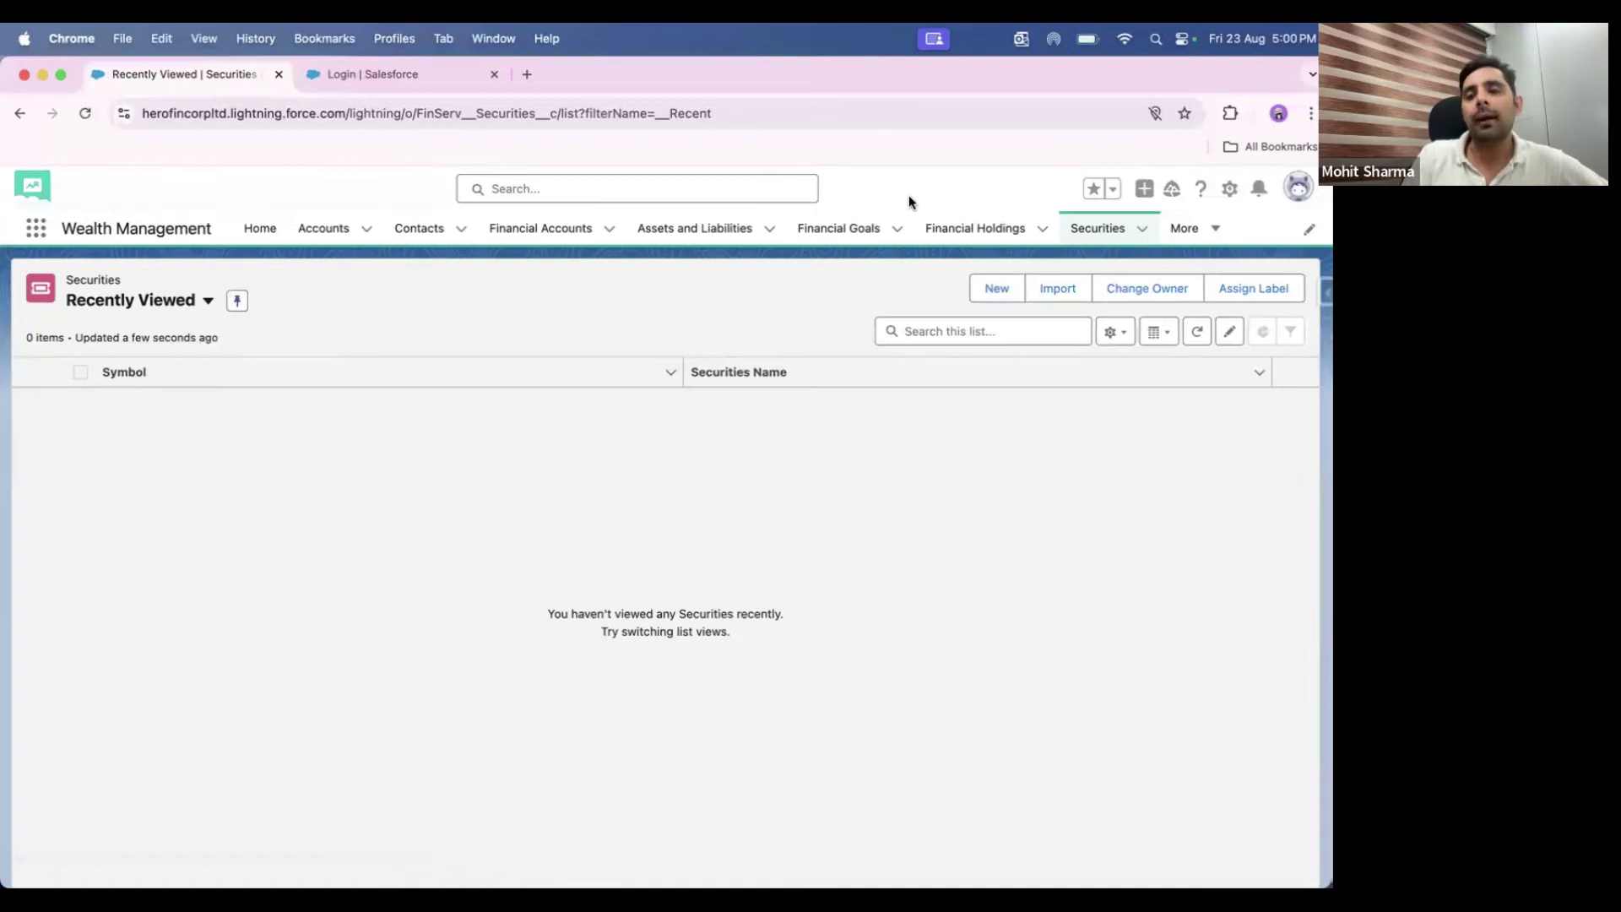
{"action": "left_click", "coordinate": [1198, 229]}
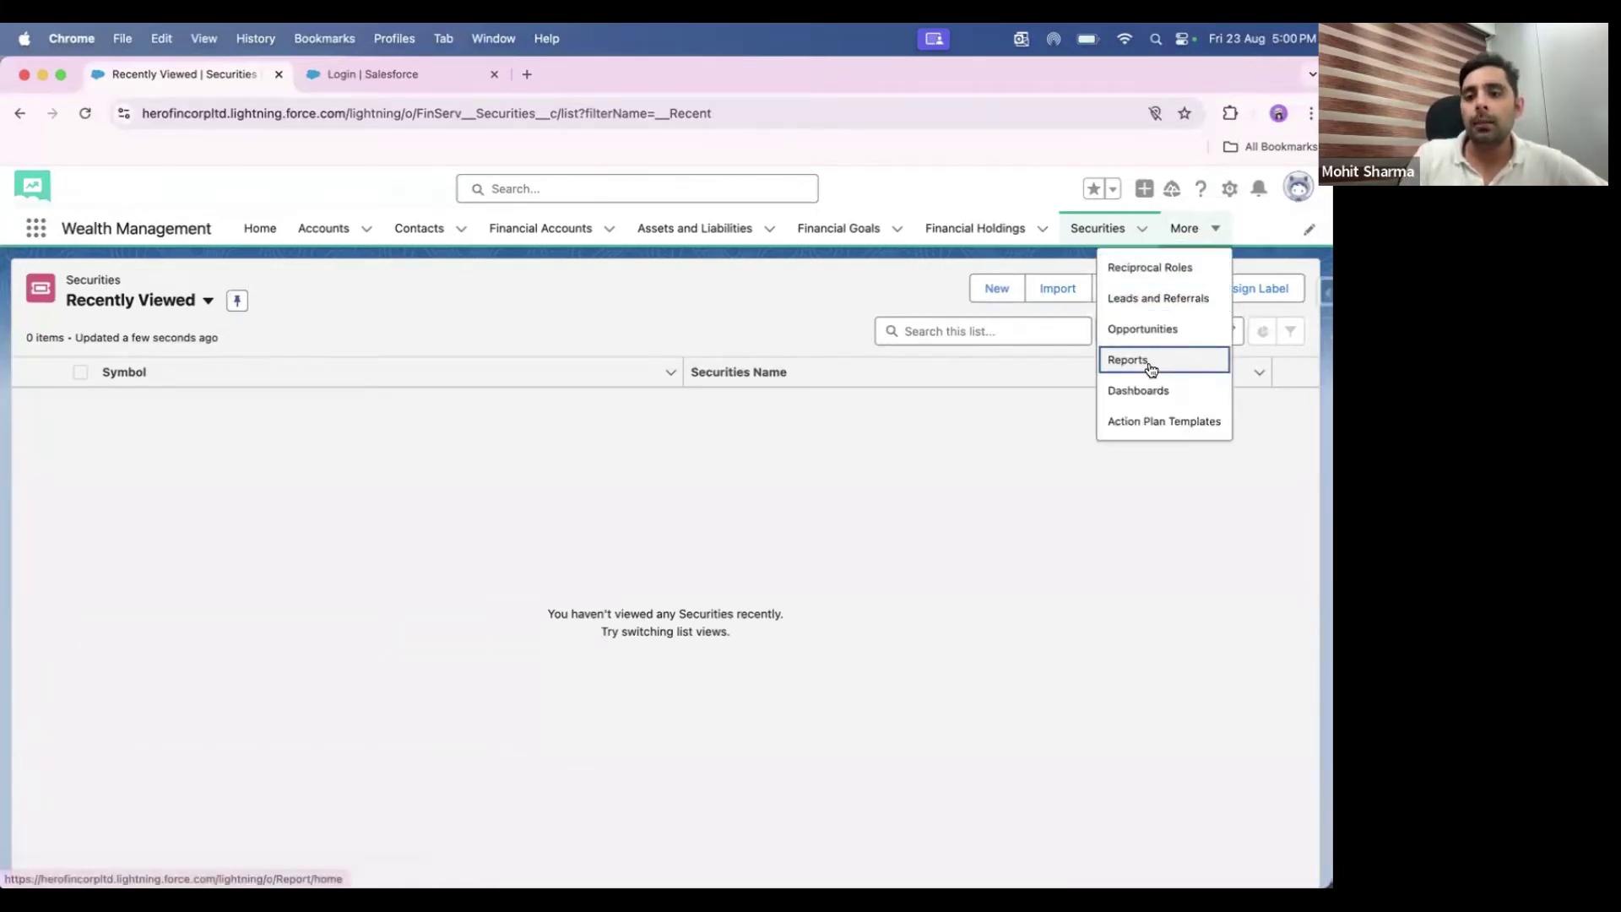
{"action": "left_click", "coordinate": [579, 331]}
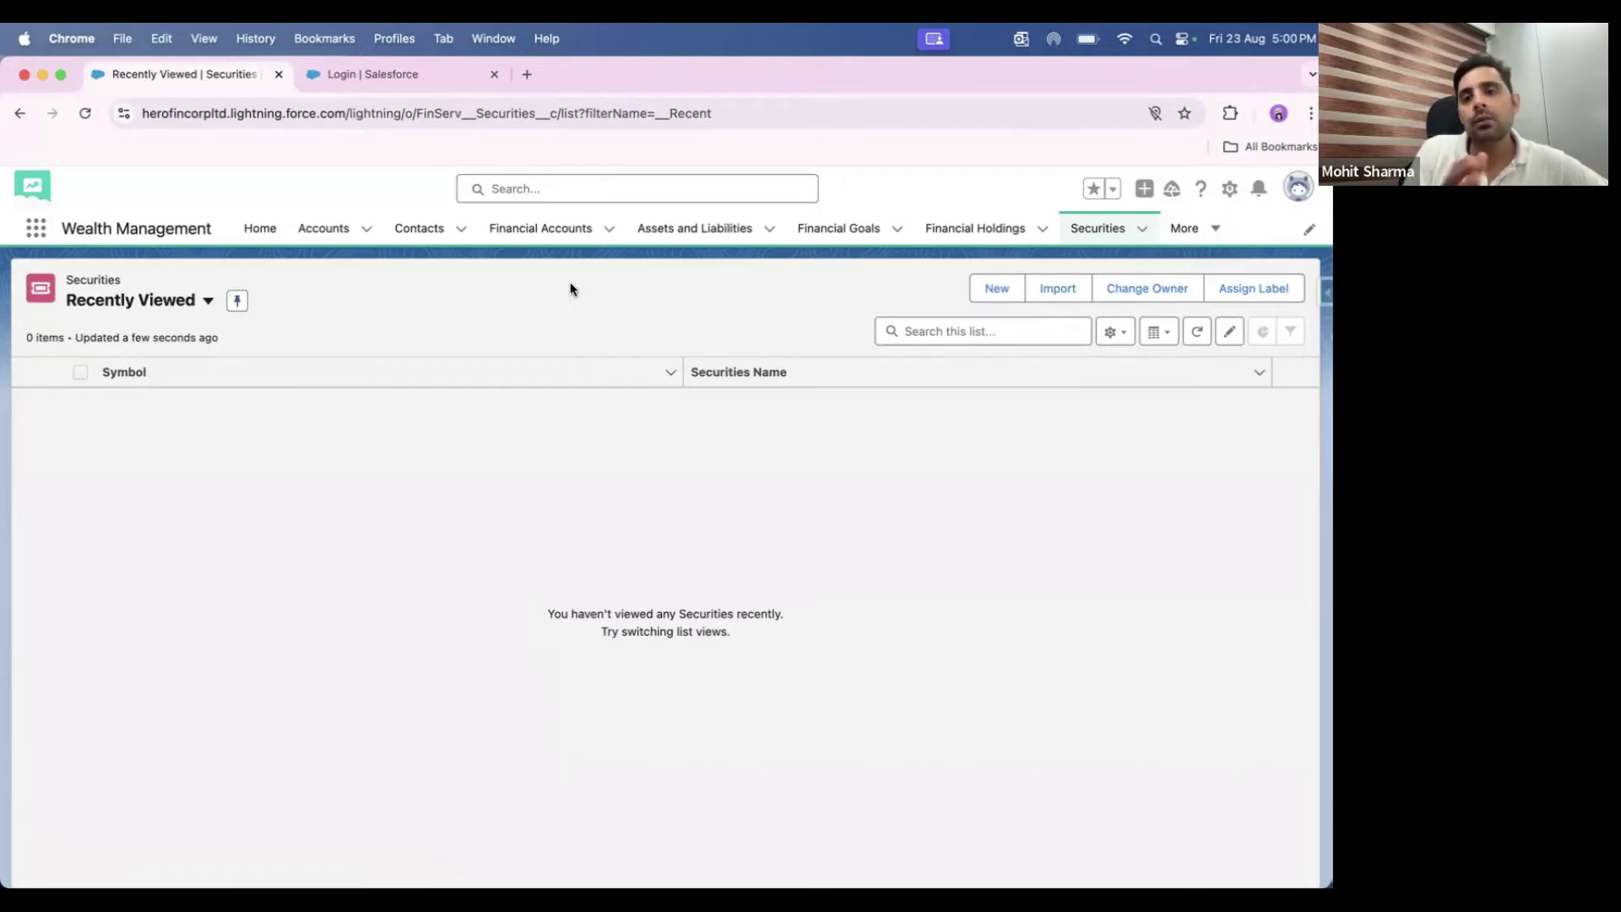
{"action": "left_click", "coordinate": [809, 66]}
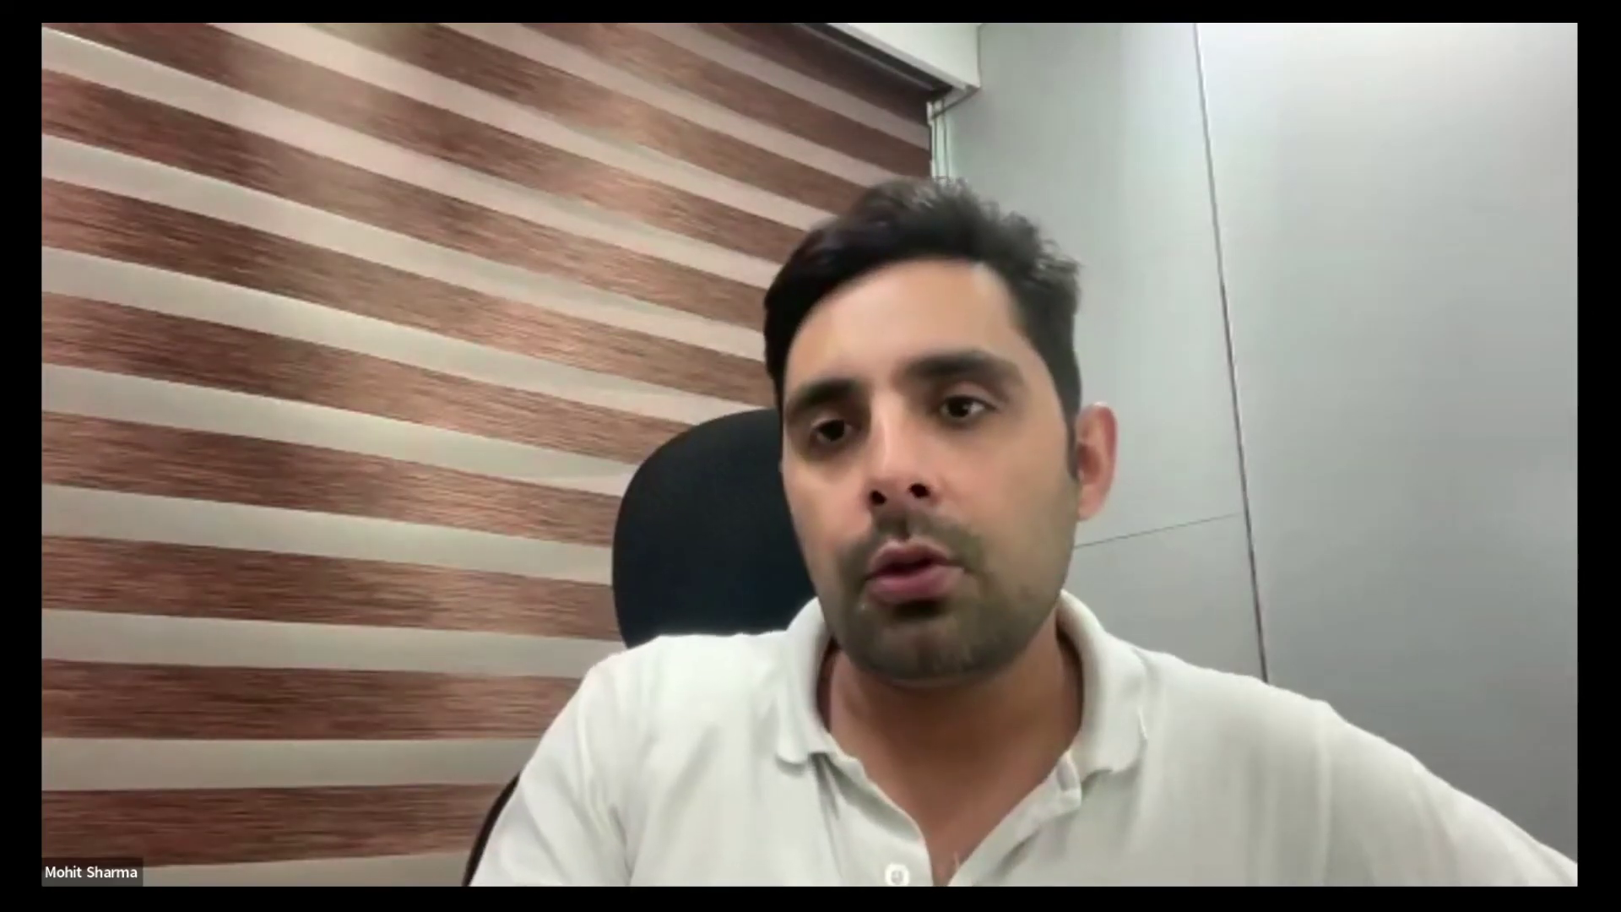